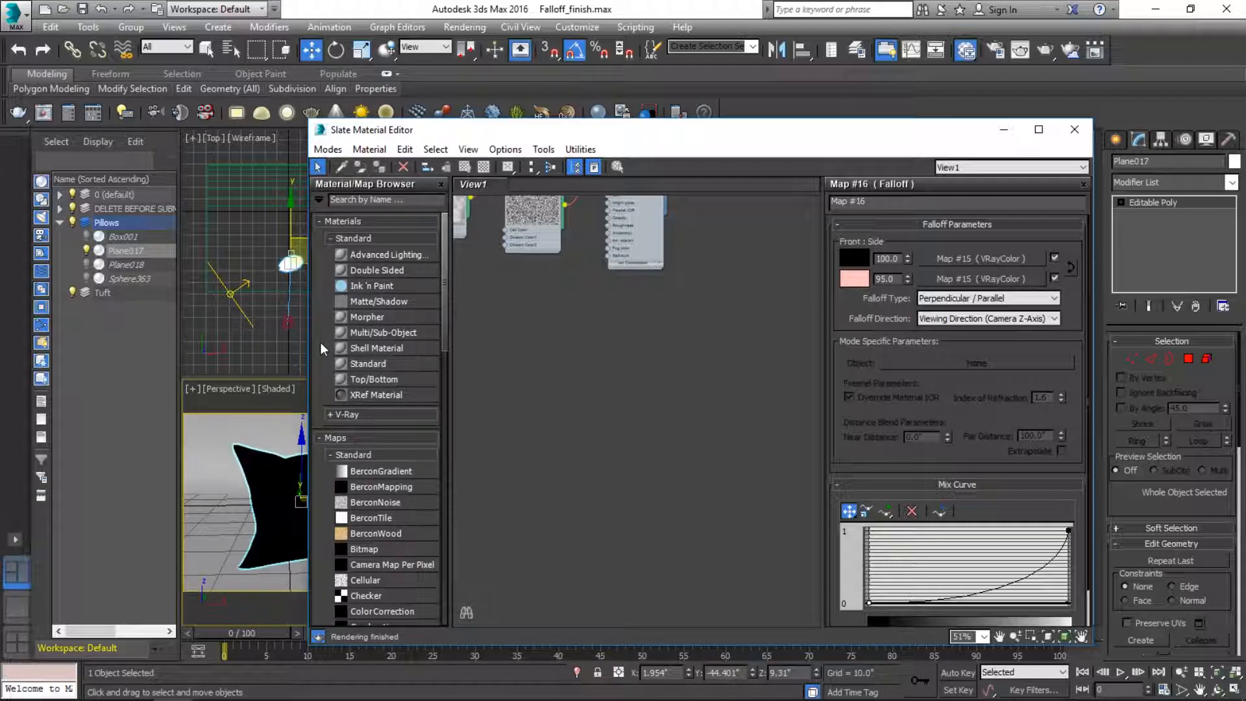
# - Collapse the Materials, Maps and Scene Materials groups in the material browser
pyautogui.click(348, 198)
pyautogui.click(320, 221)
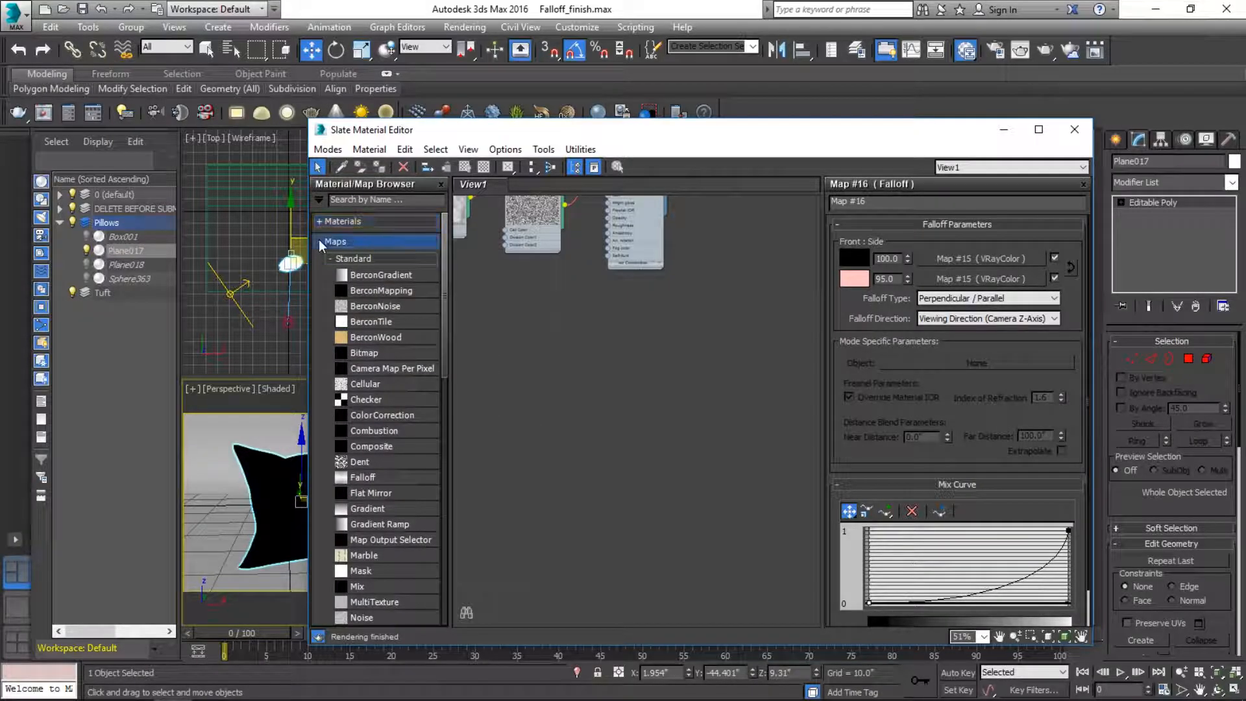
pyautogui.click(319, 241)
pyautogui.click(321, 281)
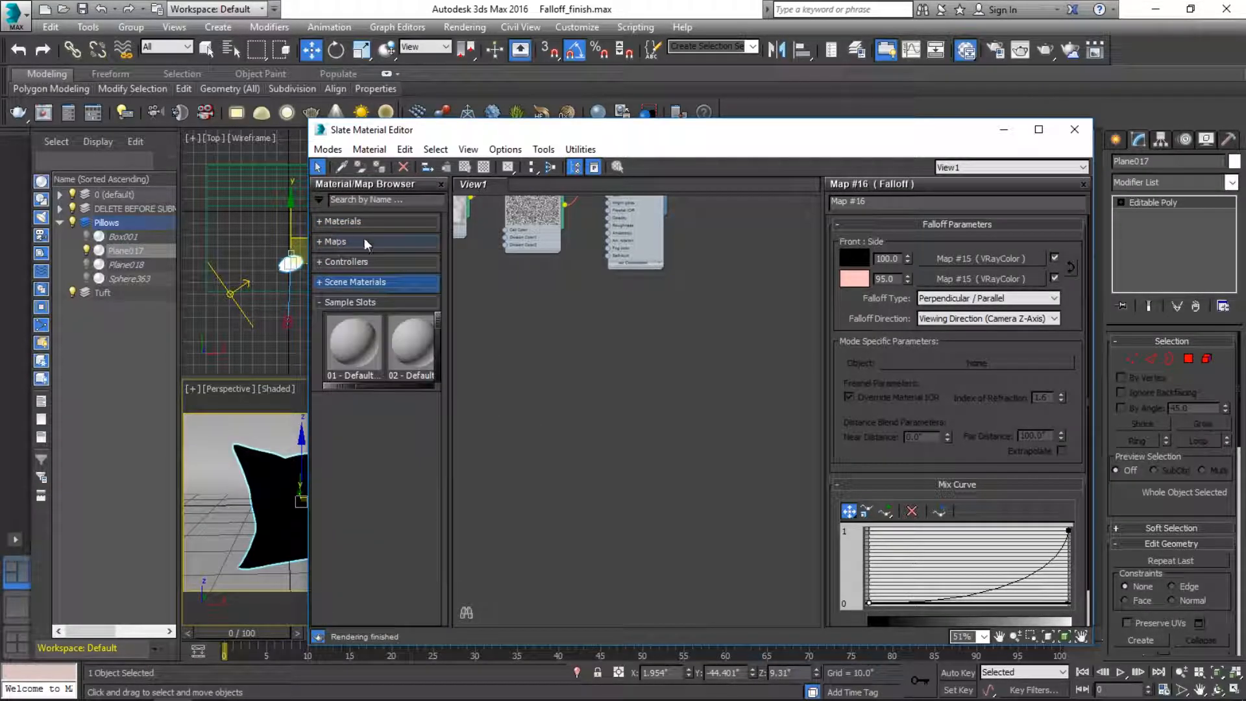
# - Add a VRayMtl material node in the empty area below the existing nodes and open its parameters
pyautogui.rightClick(489, 327)
pyautogui.moveTo(559, 340)
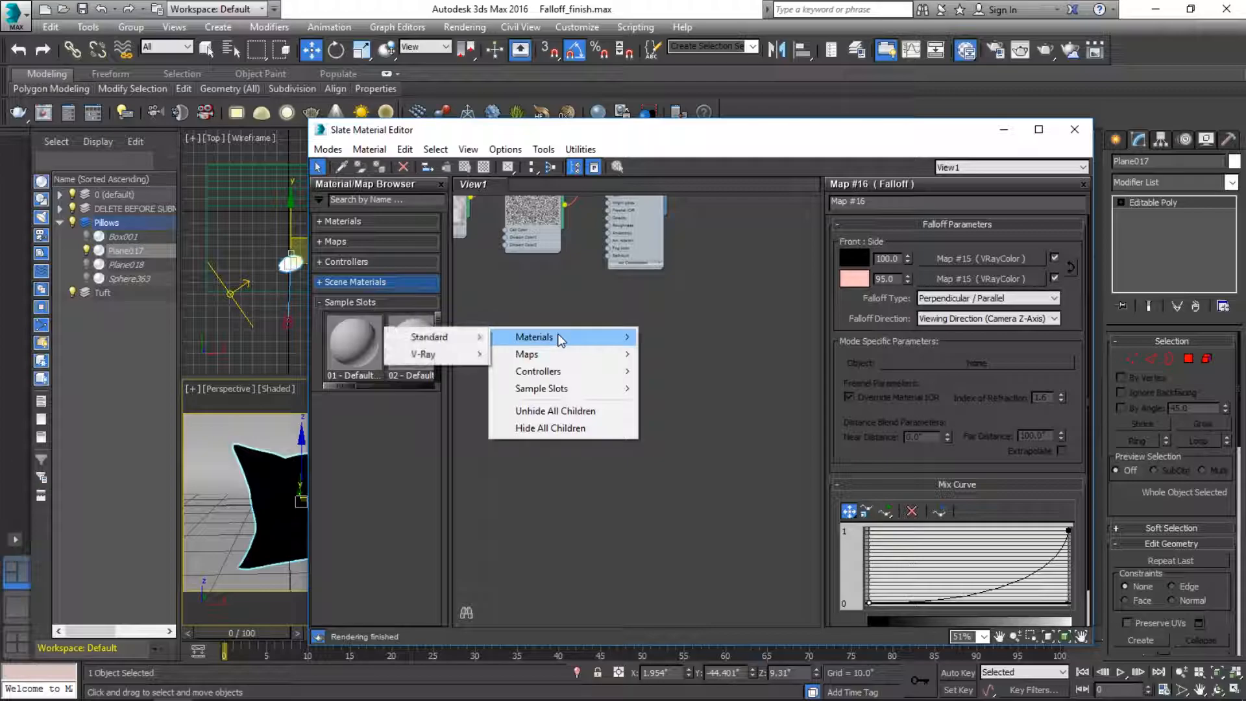
pyautogui.moveTo(420, 362)
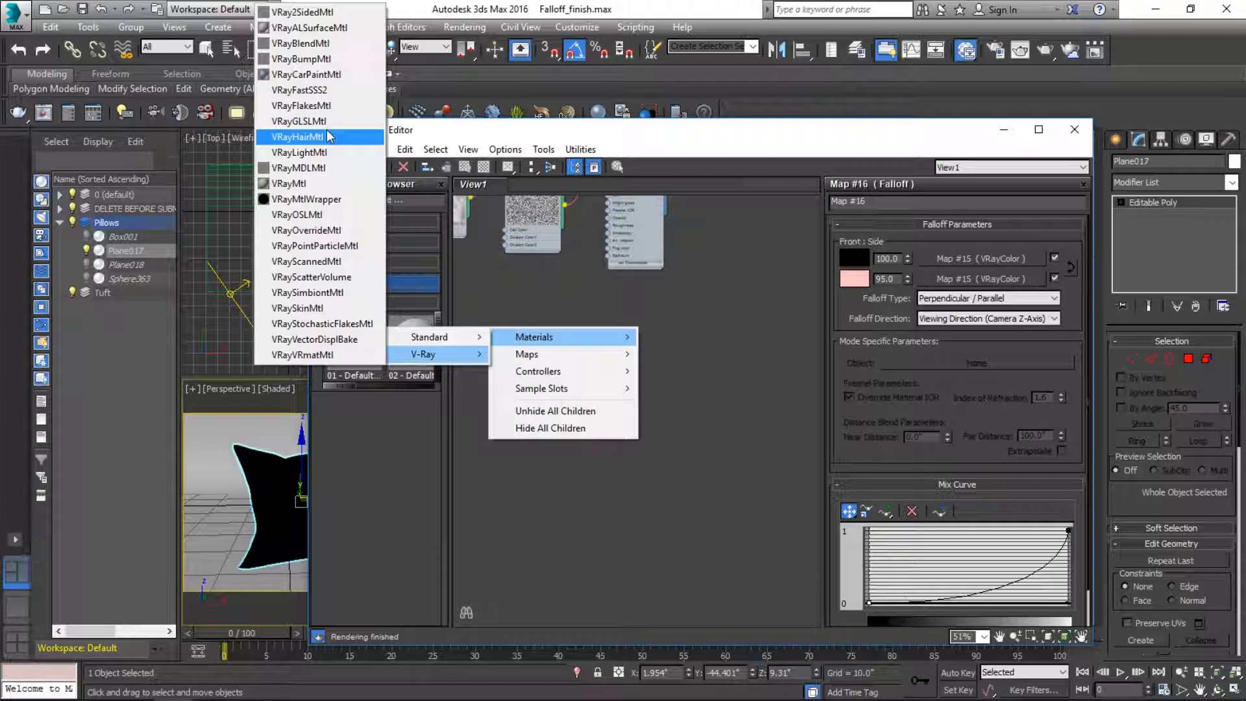
pyautogui.click(318, 183)
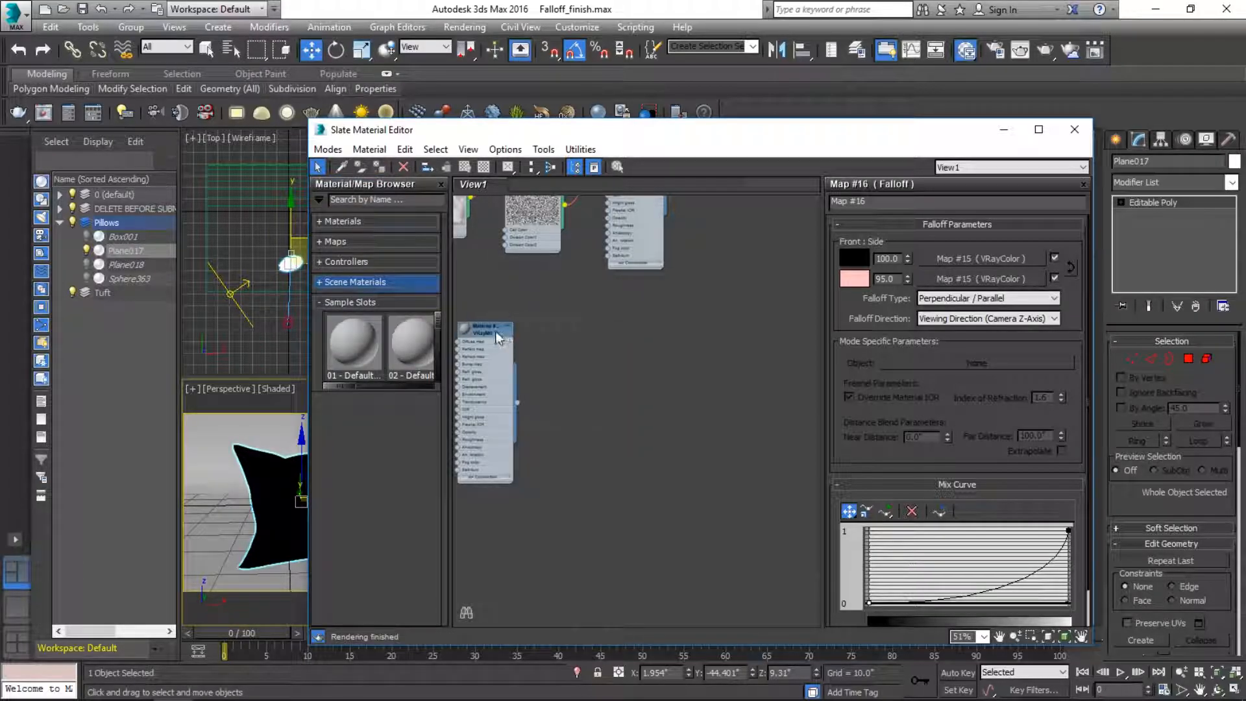
pyautogui.moveTo(496, 329); pyautogui.dragTo(653, 299)
pyautogui.scroll(5, 624, 291)
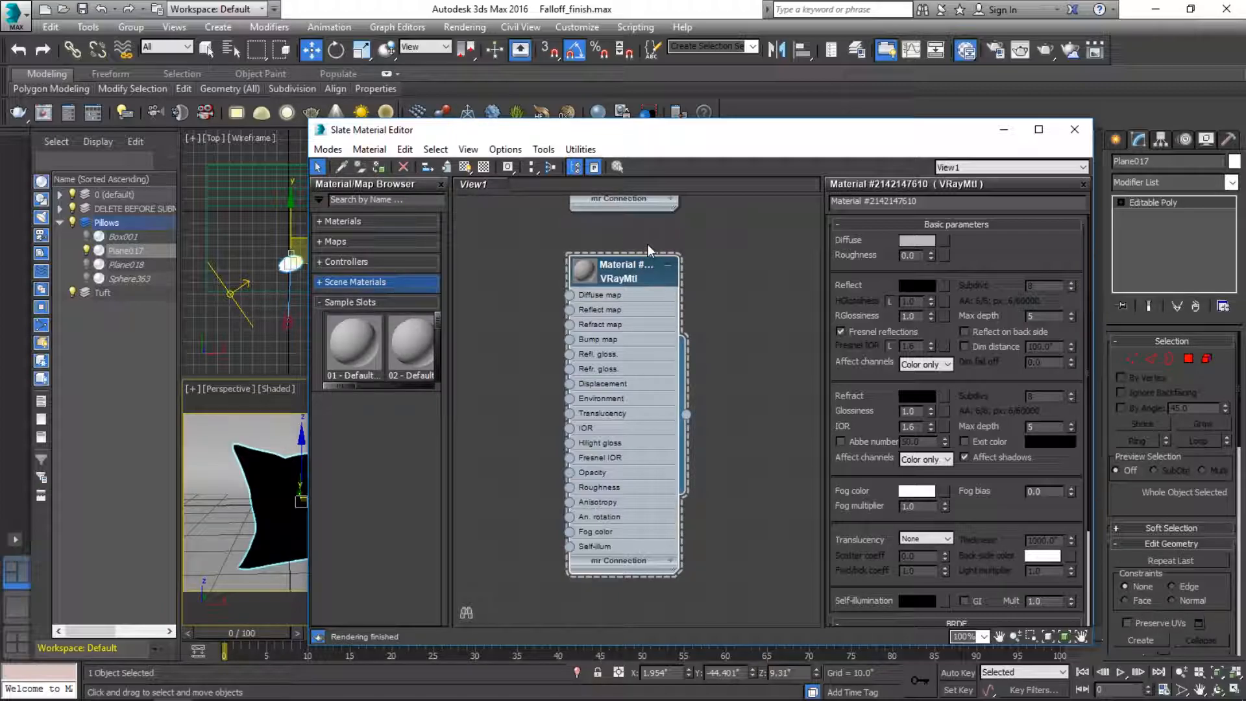
# - Set the new material's diffuse color to black
pyautogui.click(922, 237)
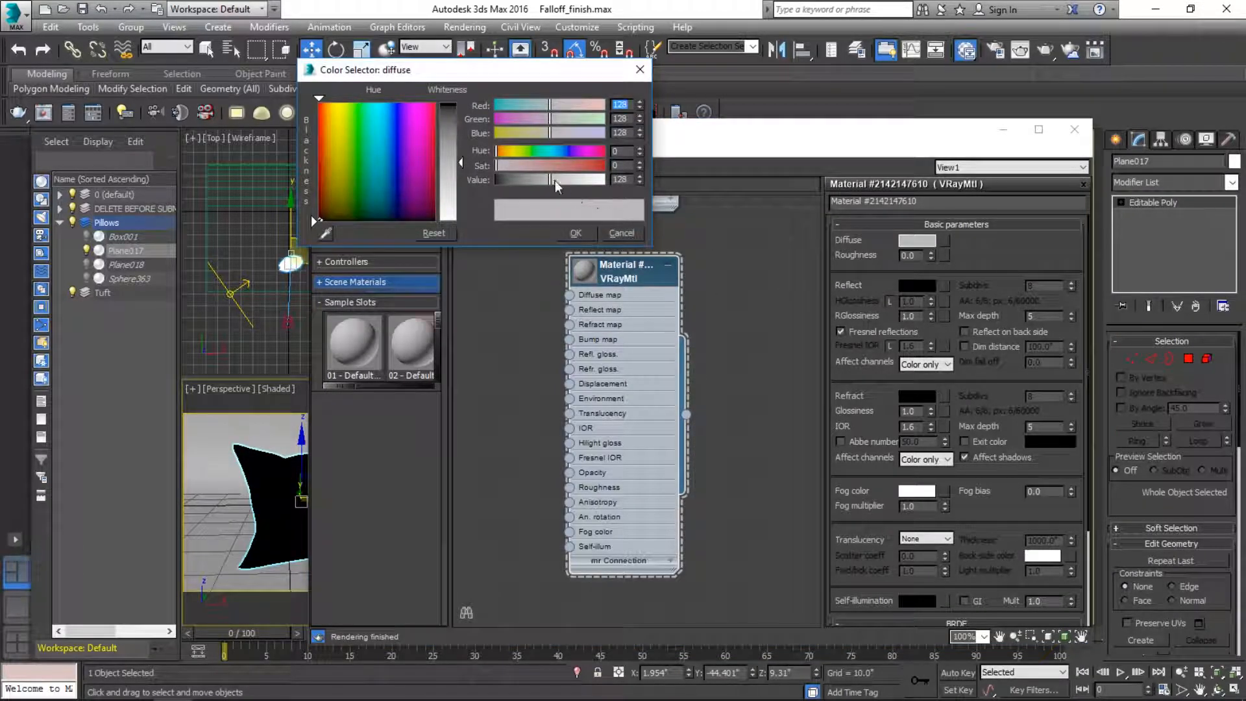
pyautogui.click(354, 185)
pyautogui.click(587, 233)
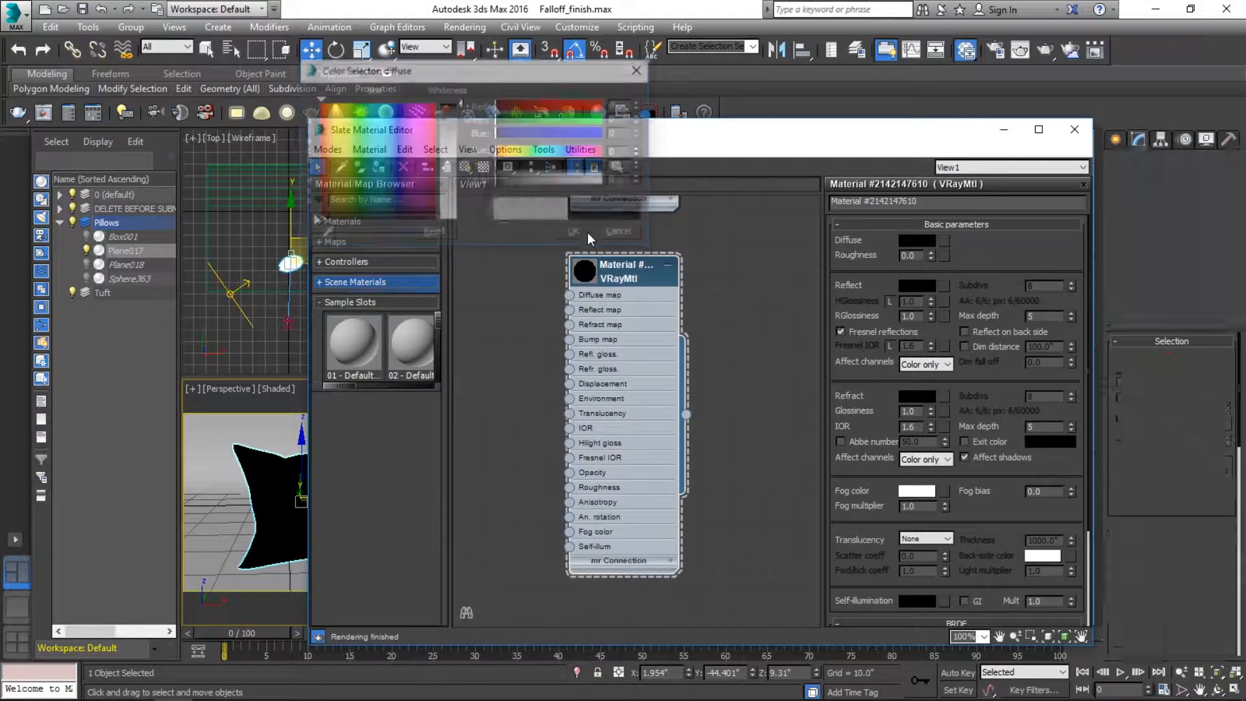
# - Try several brightness values for the material's reflection color and set it to a grey of 143
pyautogui.click(913, 287)
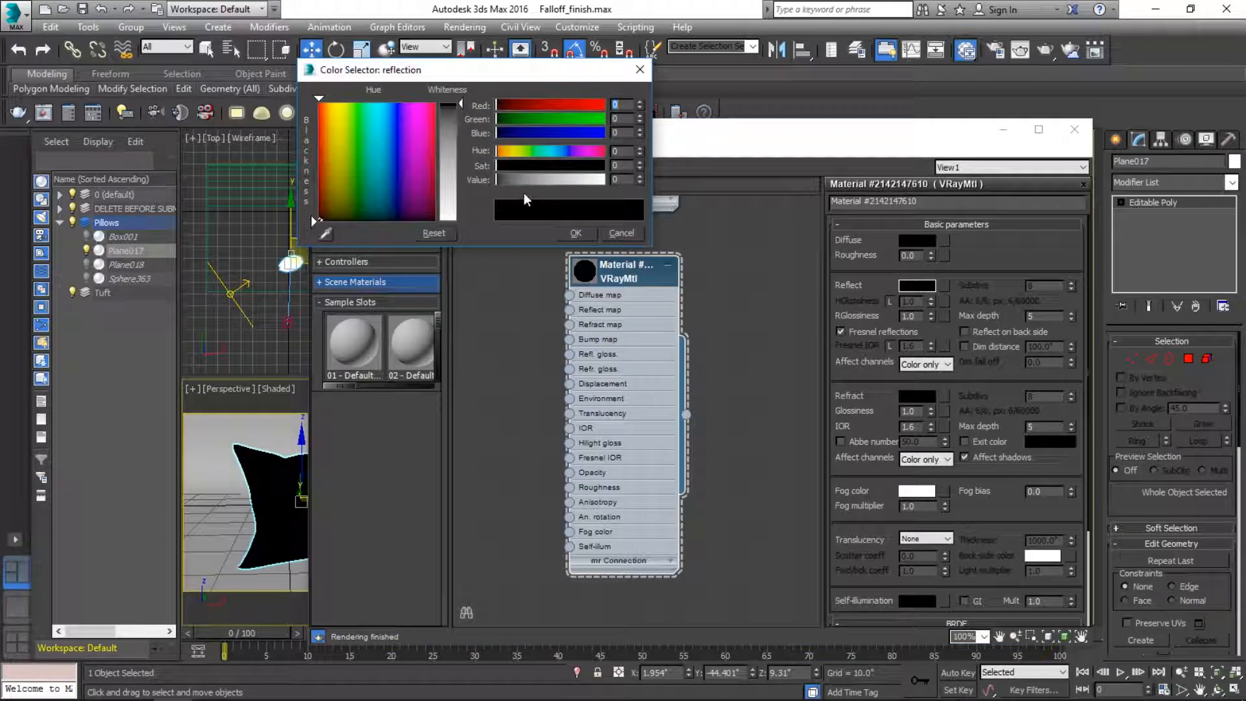
pyautogui.click(566, 178)
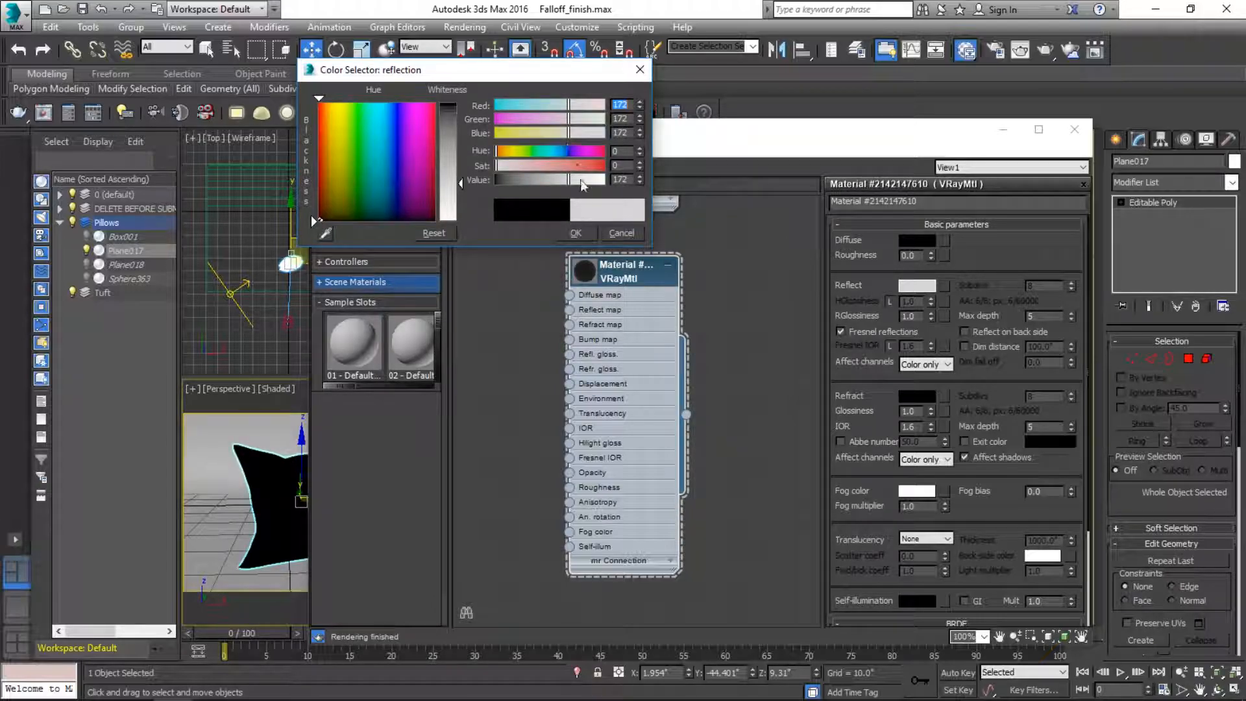
pyautogui.moveTo(571, 179); pyautogui.dragTo(606, 180)
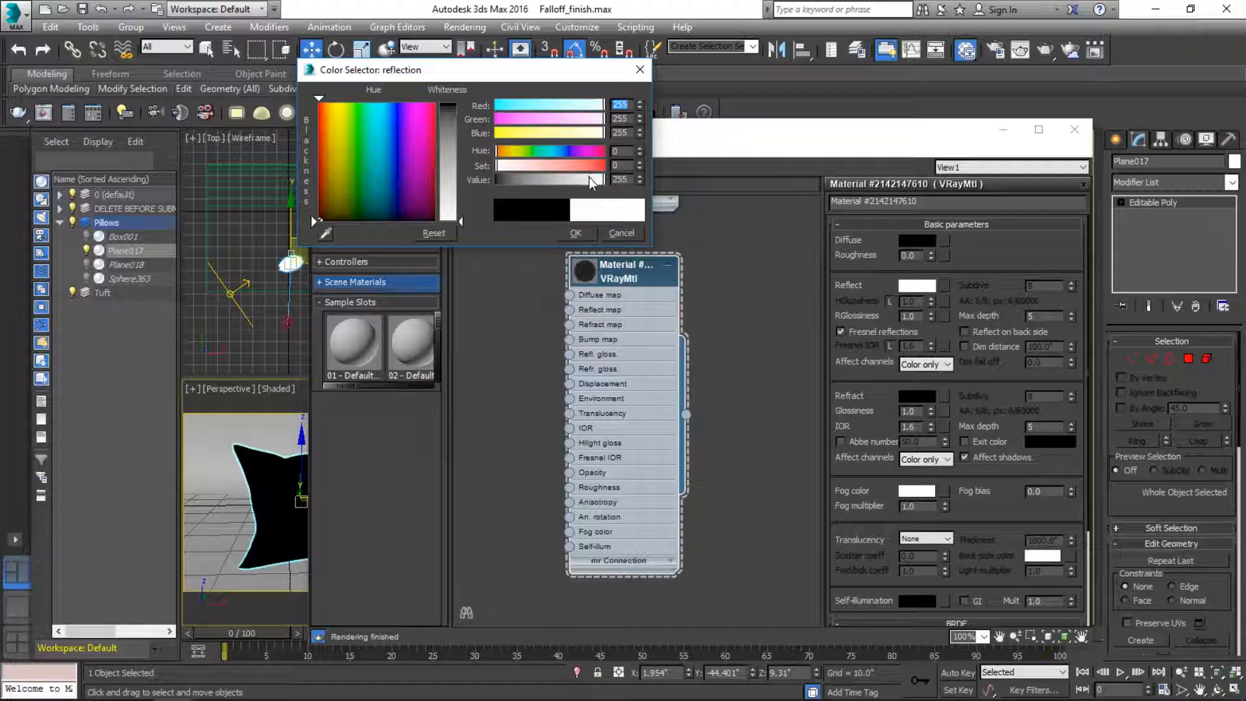
pyautogui.click(583, 179)
pyautogui.moveTo(583, 179); pyautogui.dragTo(587, 174)
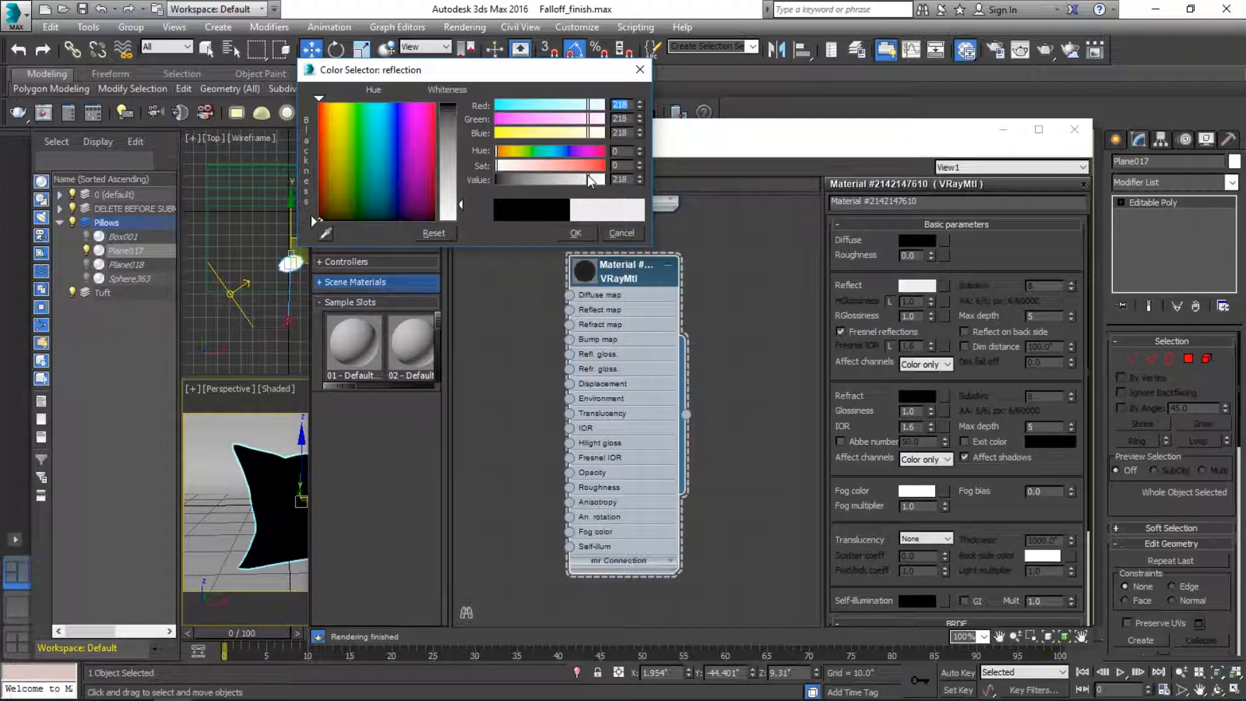
pyautogui.moveTo(589, 179); pyautogui.dragTo(843, 186)
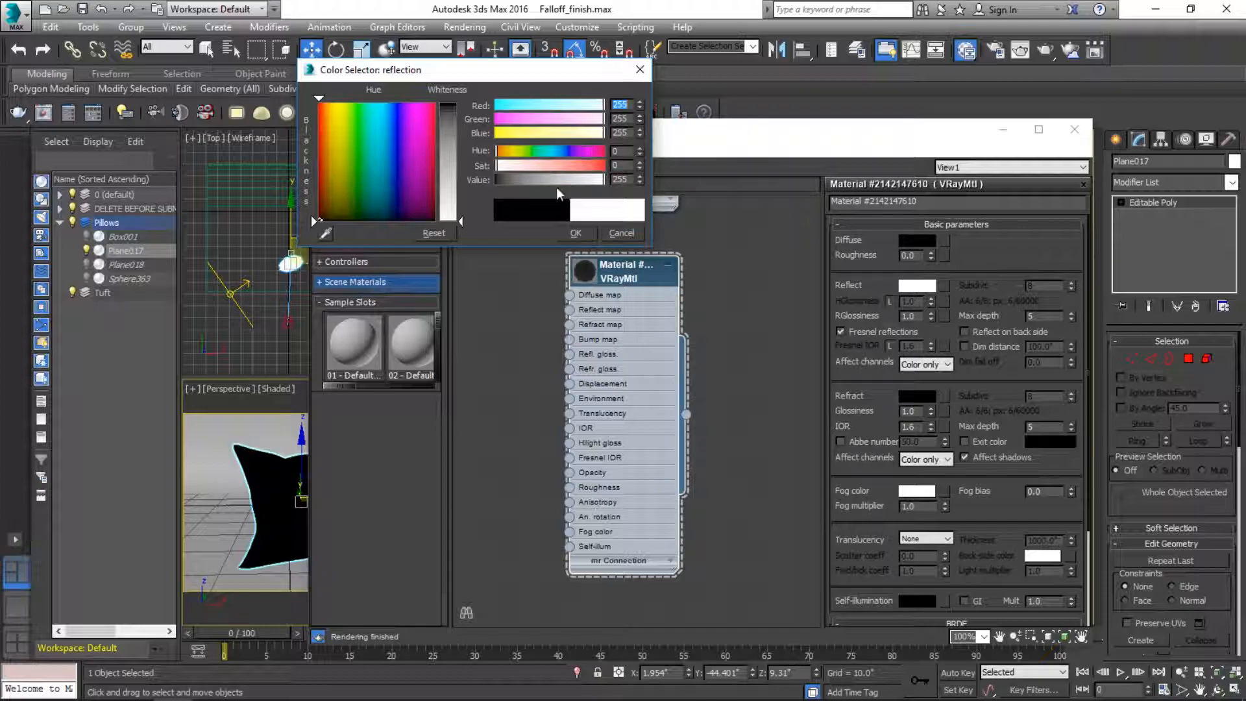
pyautogui.moveTo(556, 181)
pyautogui.mouseDown()
pyautogui.moveTo(538, 181)
pyautogui.moveTo(556, 182)
pyautogui.mouseUp()
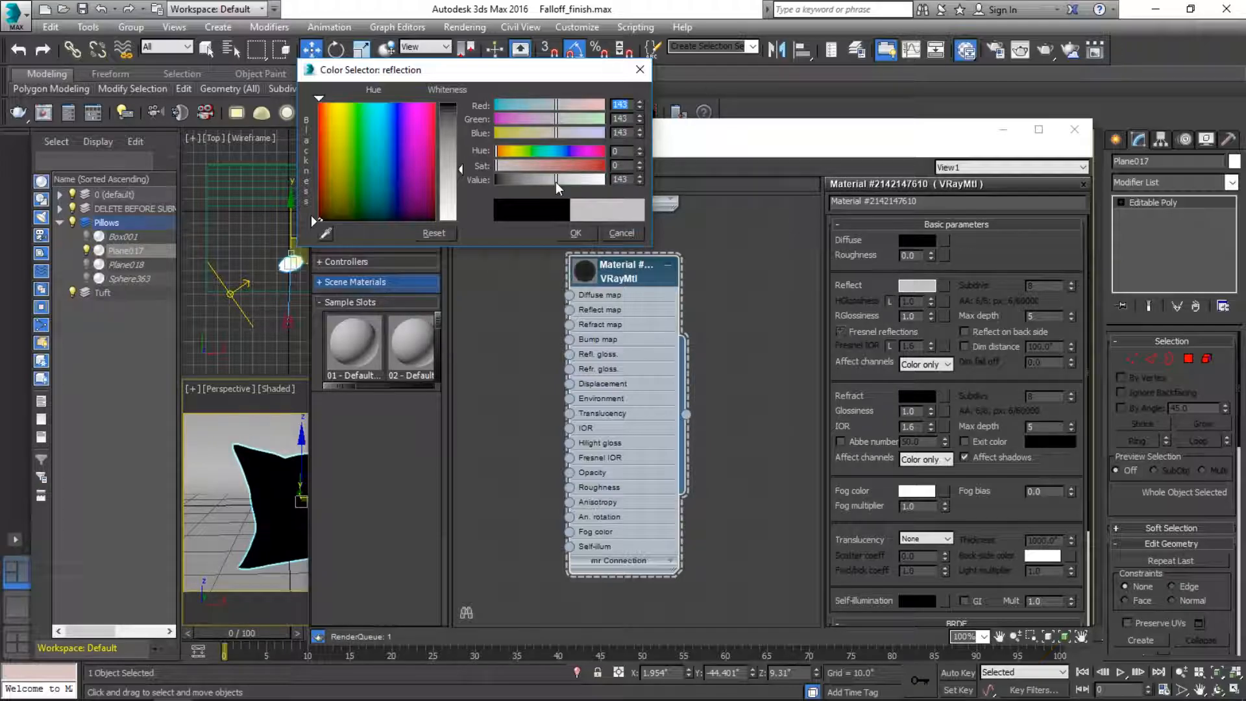
pyautogui.click(580, 233)
# - Enlarge the VRayMtl node's preview sphere and show the background behind it
pyautogui.doubleClick(584, 273)
pyautogui.scroll(4, 609, 327)
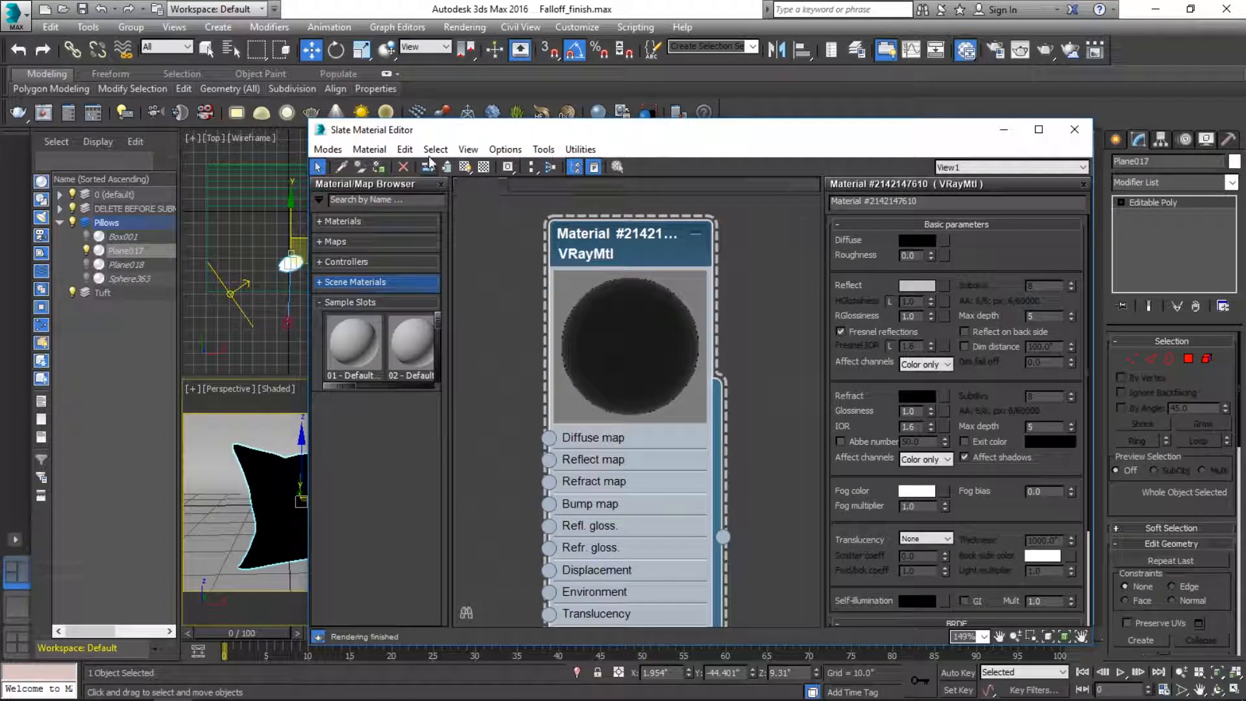
pyautogui.click(484, 167)
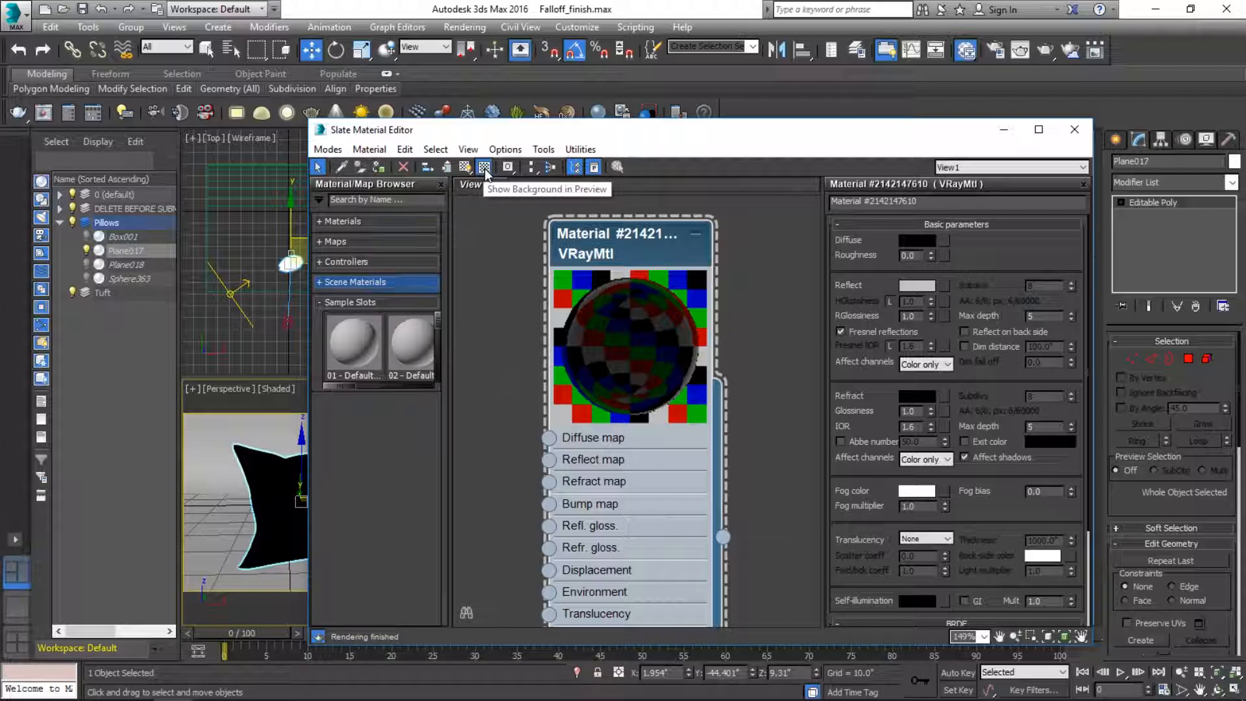
# - Assign the material to the selected pillow, and toggle its preview background off and back on
pyautogui.moveTo(359, 690)
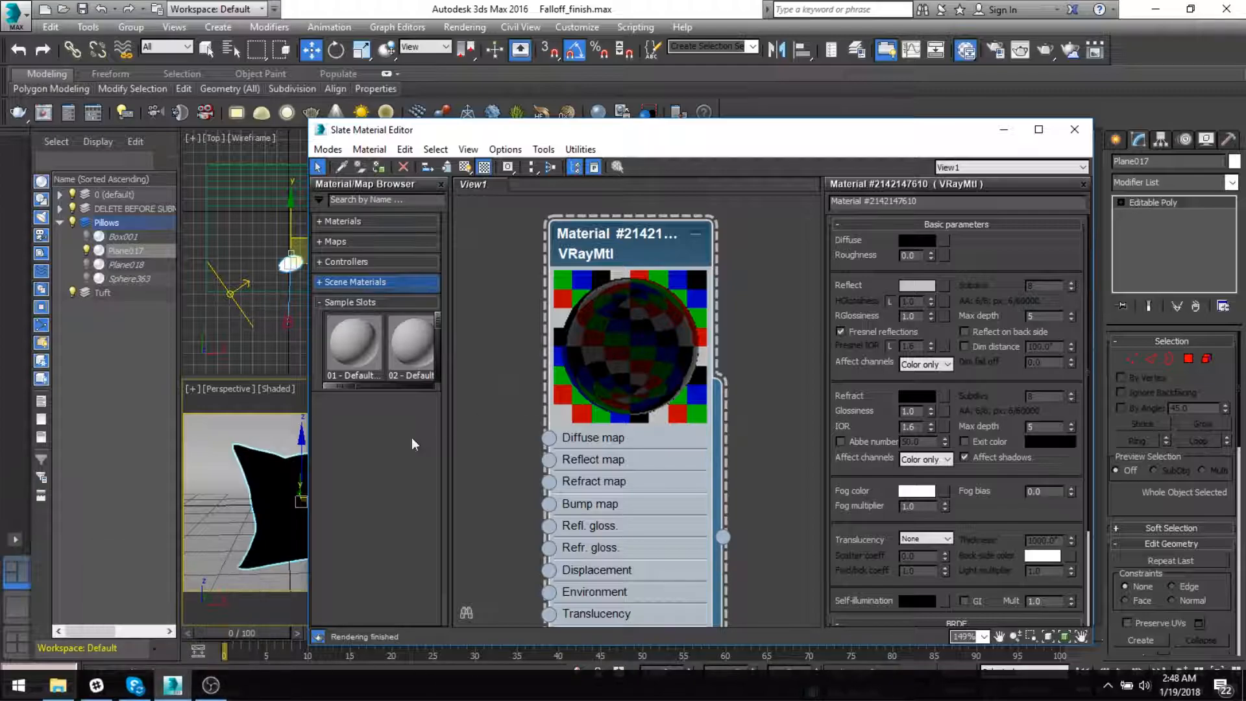
pyautogui.click(380, 167)
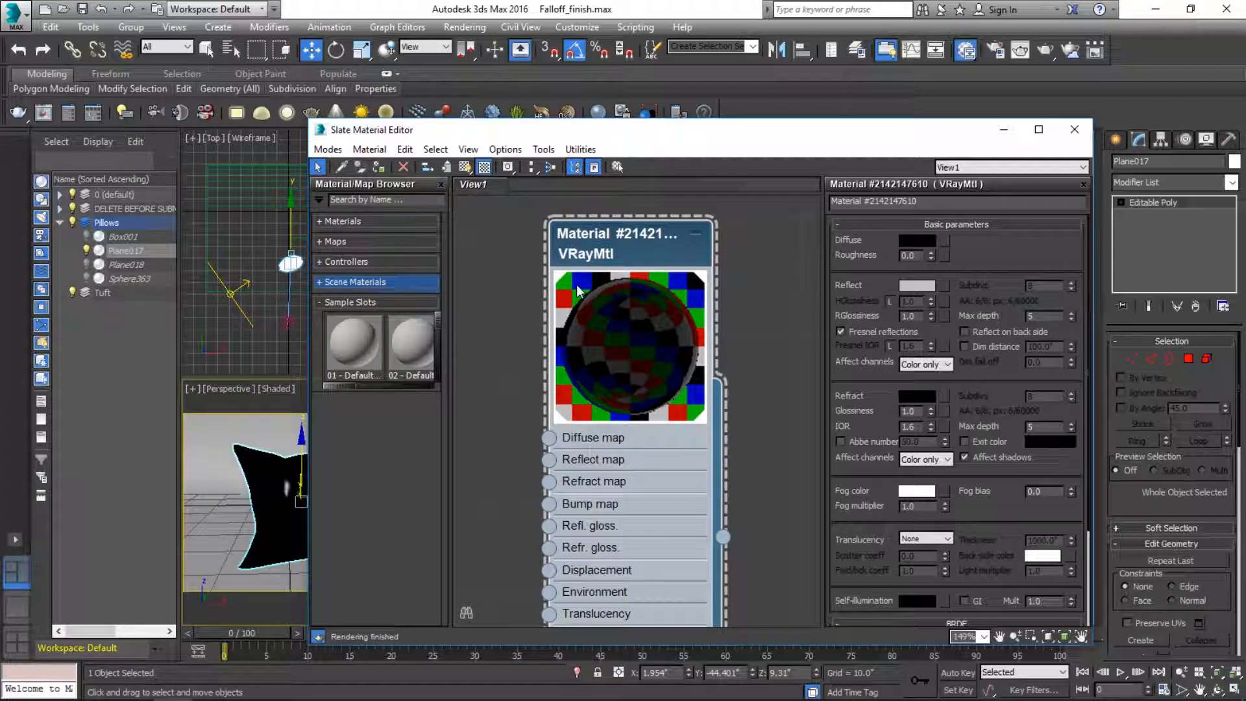
pyautogui.click(484, 167)
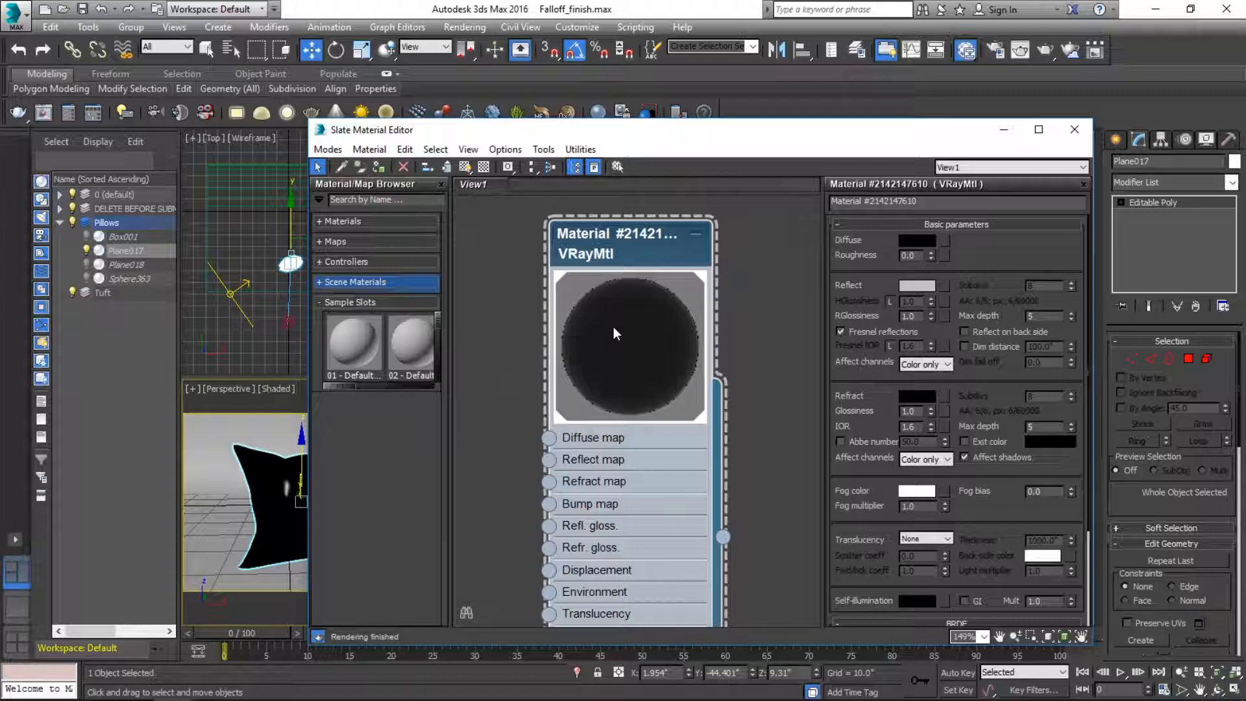
pyautogui.click(483, 167)
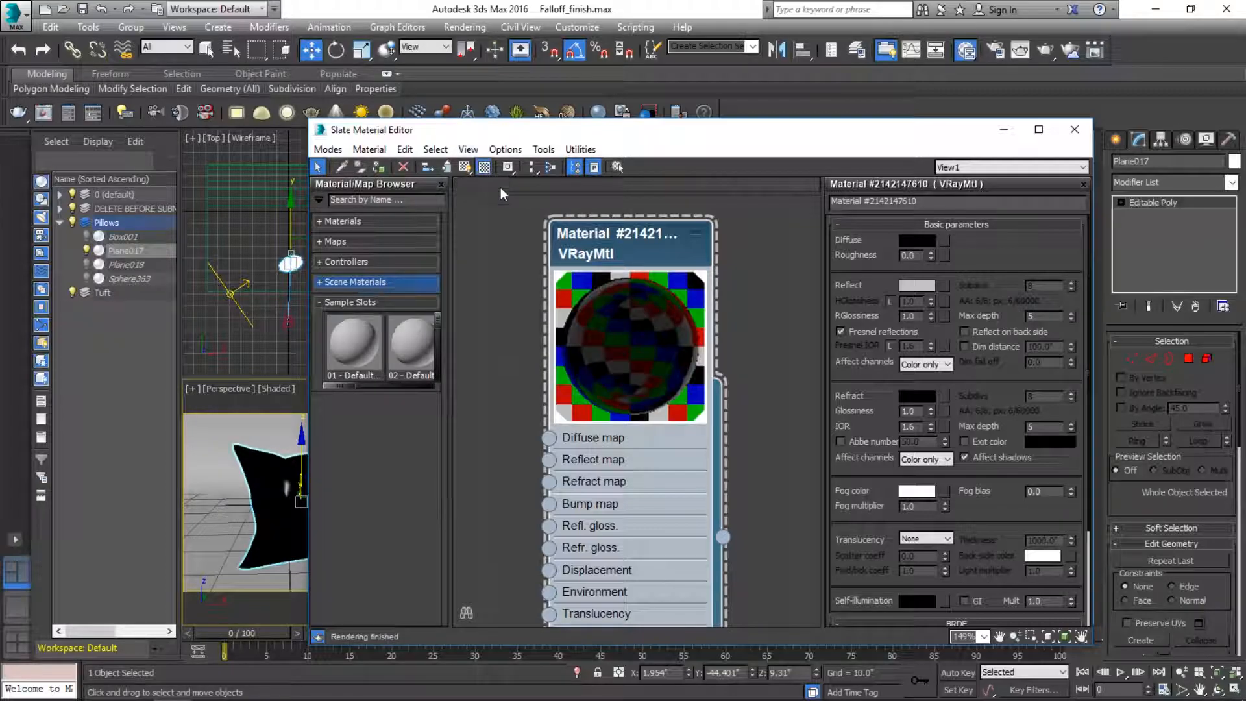
# - Test different brightness values for the material's refraction color and set it to a near-white 238
pyautogui.click(916, 395)
pyautogui.moveTo(500, 179); pyautogui.dragTo(605, 181)
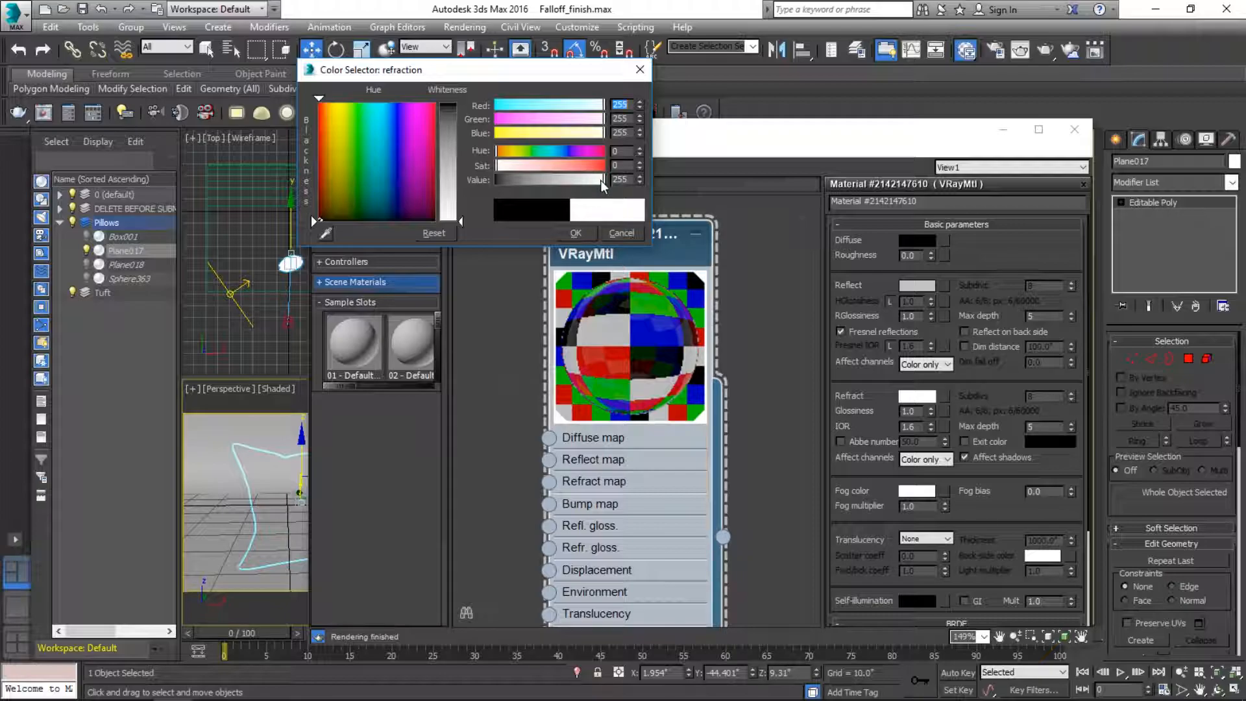
pyautogui.moveTo(602, 177); pyautogui.dragTo(547, 178)
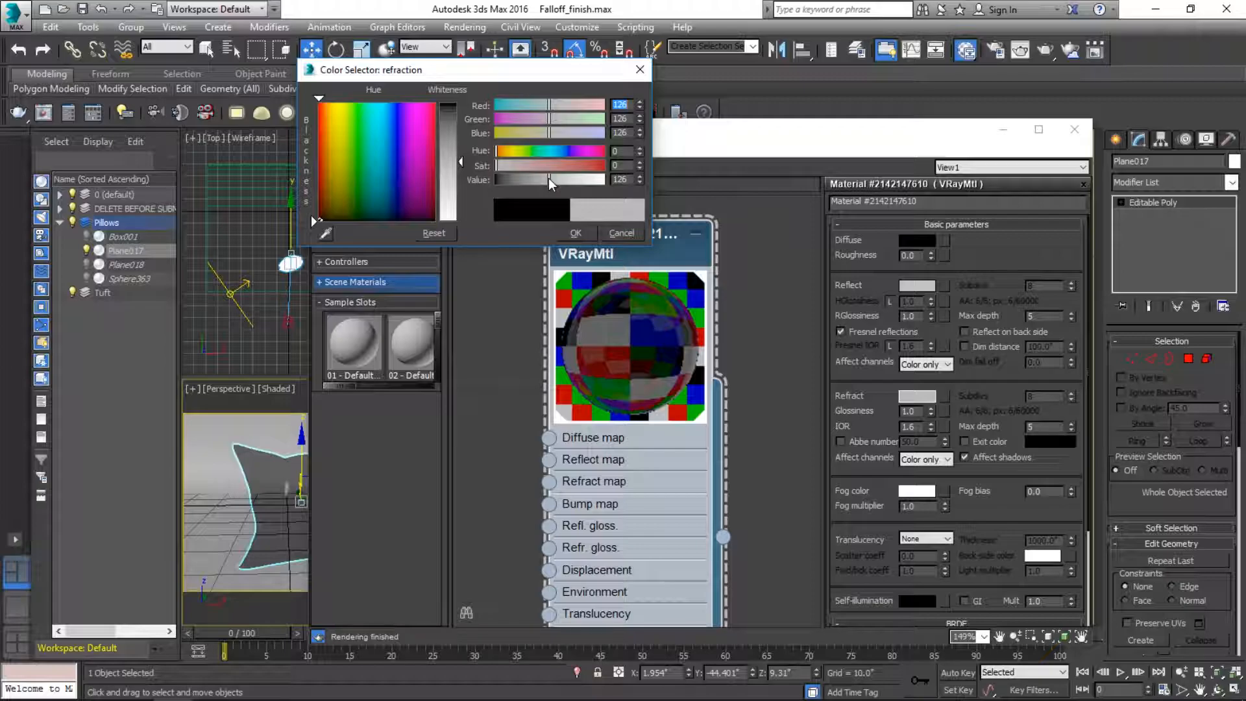
pyautogui.moveTo(580, 180); pyautogui.dragTo(601, 179)
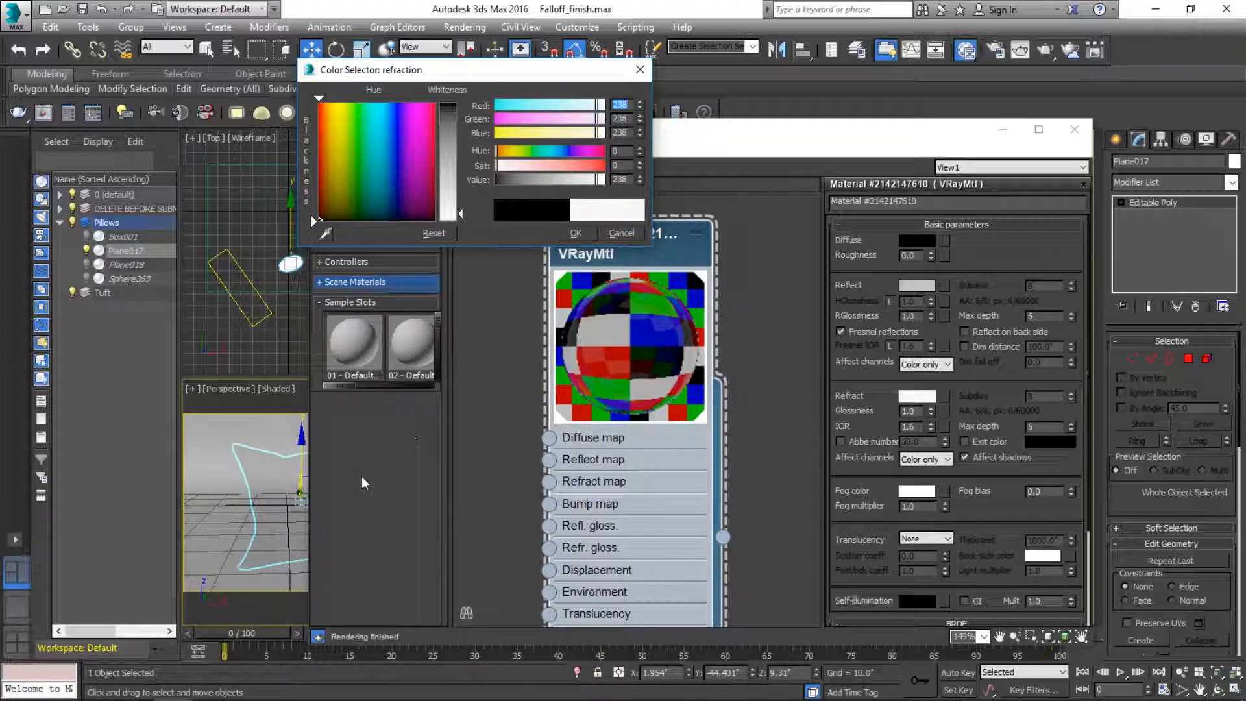
pyautogui.click(260, 432)
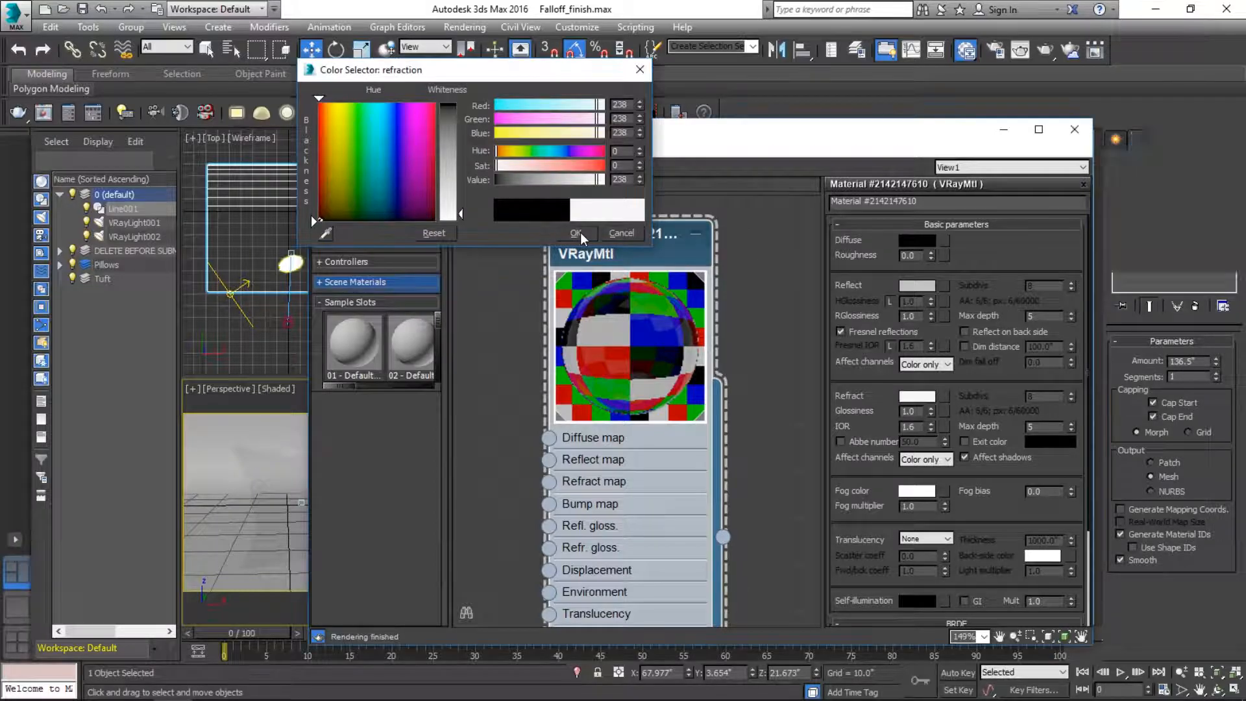
pyautogui.click(577, 233)
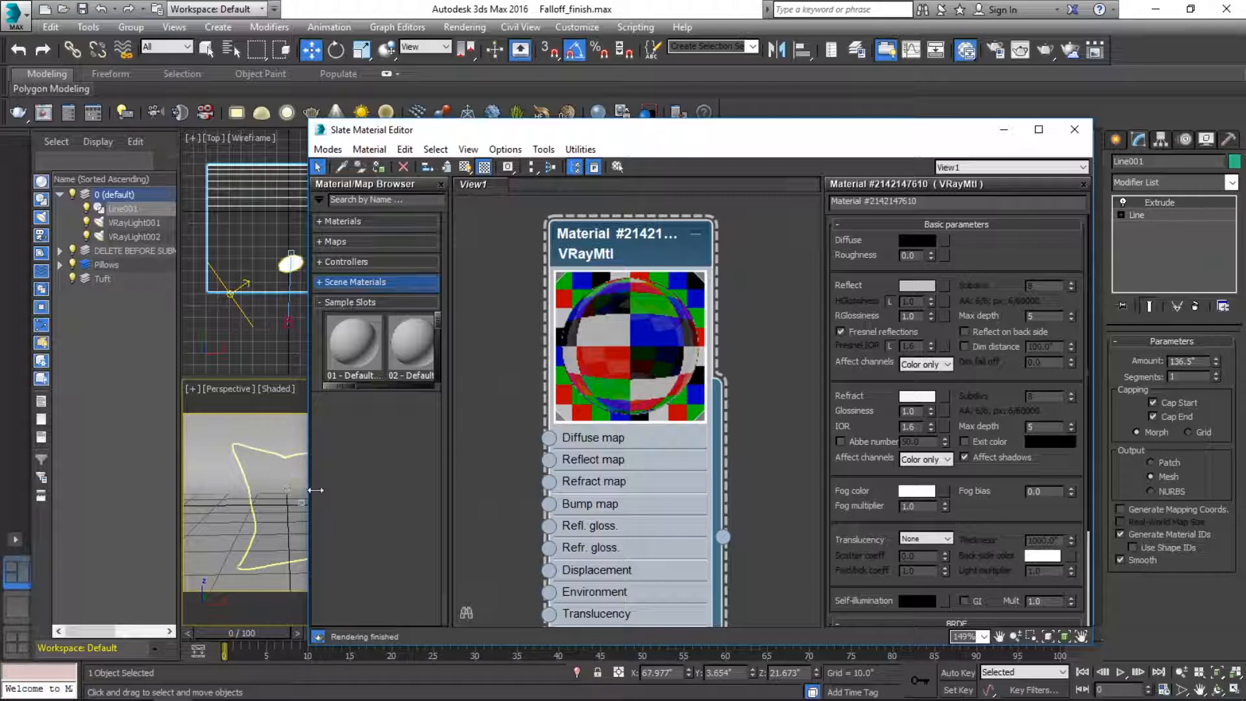
# - Render the pillow with the refractive material in the V-Ray frame buffer, keeping the viewports uncovered
pyautogui.moveTo(689, 145); pyautogui.dragTo(812, 148)
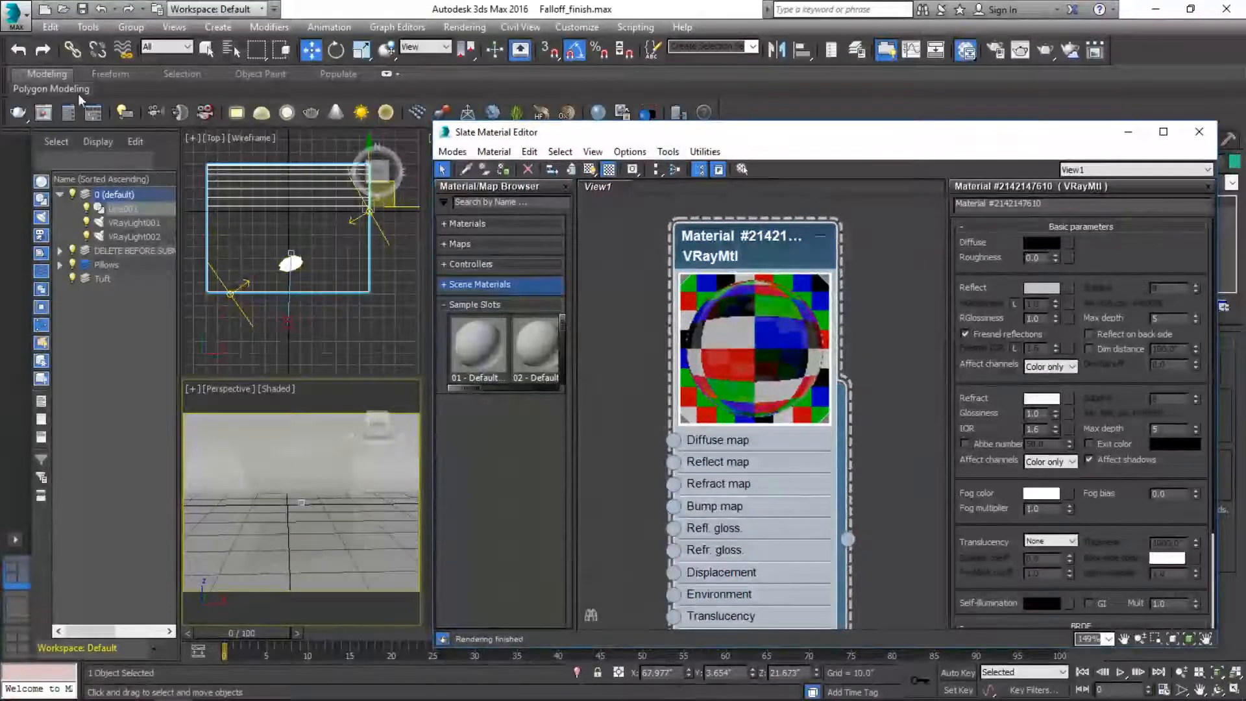
pyautogui.moveTo(45, 89)
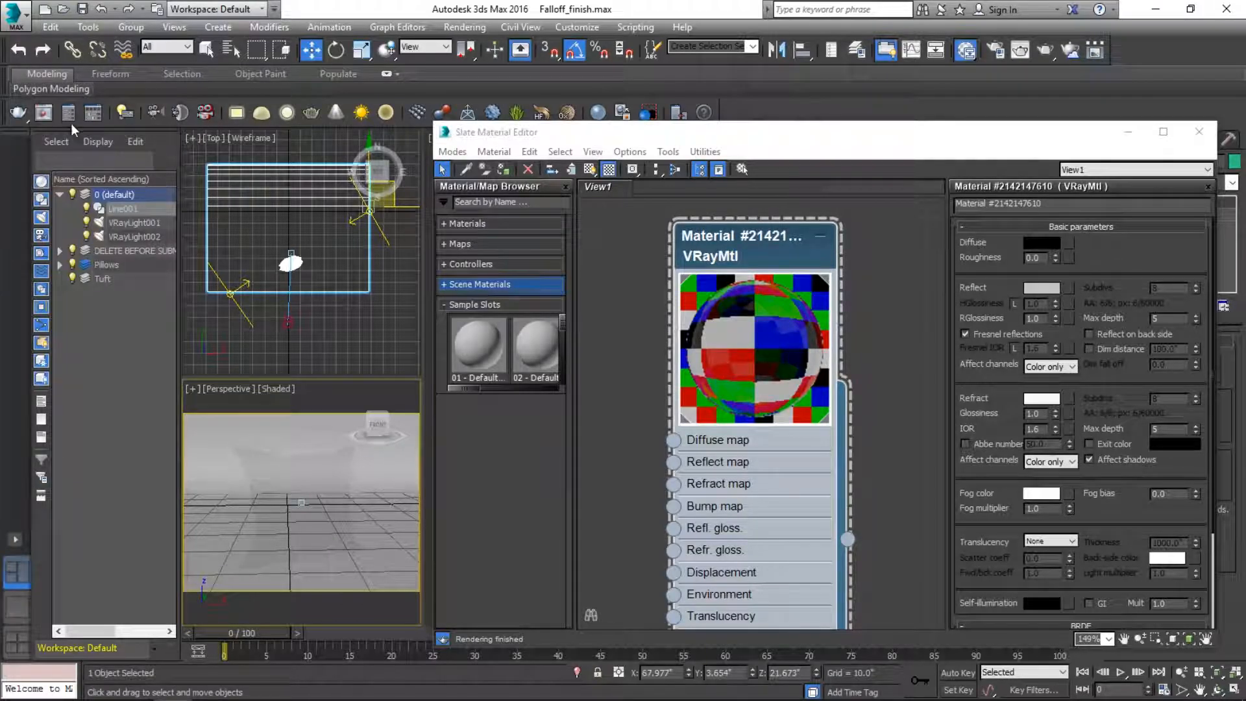
pyautogui.click(45, 117)
pyautogui.click(164, 63)
pyautogui.click(495, 62)
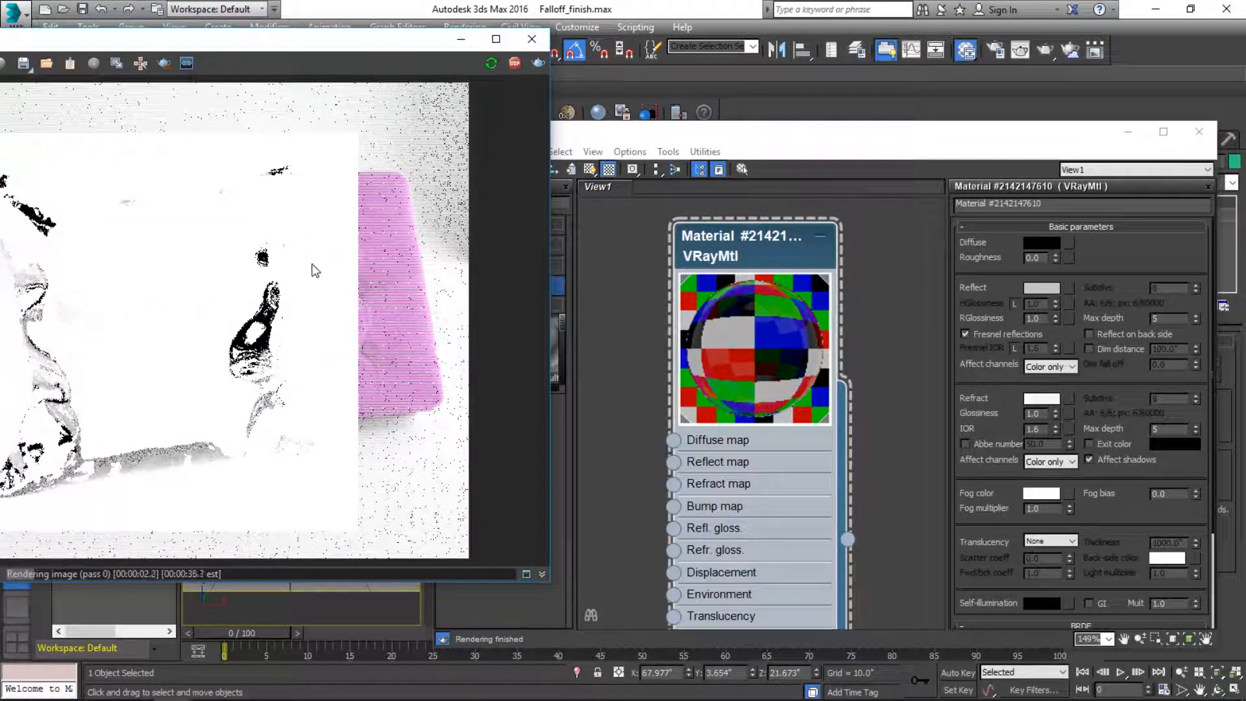
pyautogui.moveTo(351, 42); pyautogui.dragTo(56, 338)
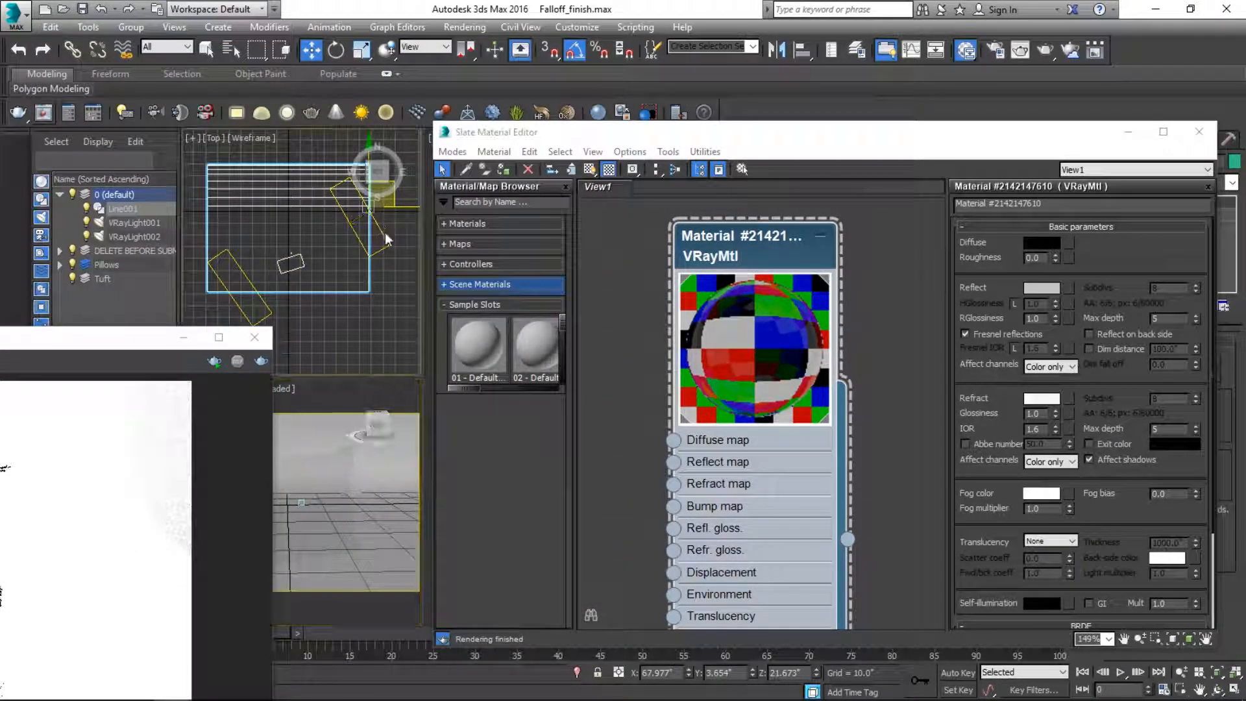
# - Delete the backdrop surface behind the pillow and undo the deletion
pyautogui.click(383, 232)
pyautogui.moveTo(13, 343); pyautogui.dragTo(205, 476)
pyautogui.click(240, 388)
pyautogui.click(402, 453)
pyautogui.click(403, 453)
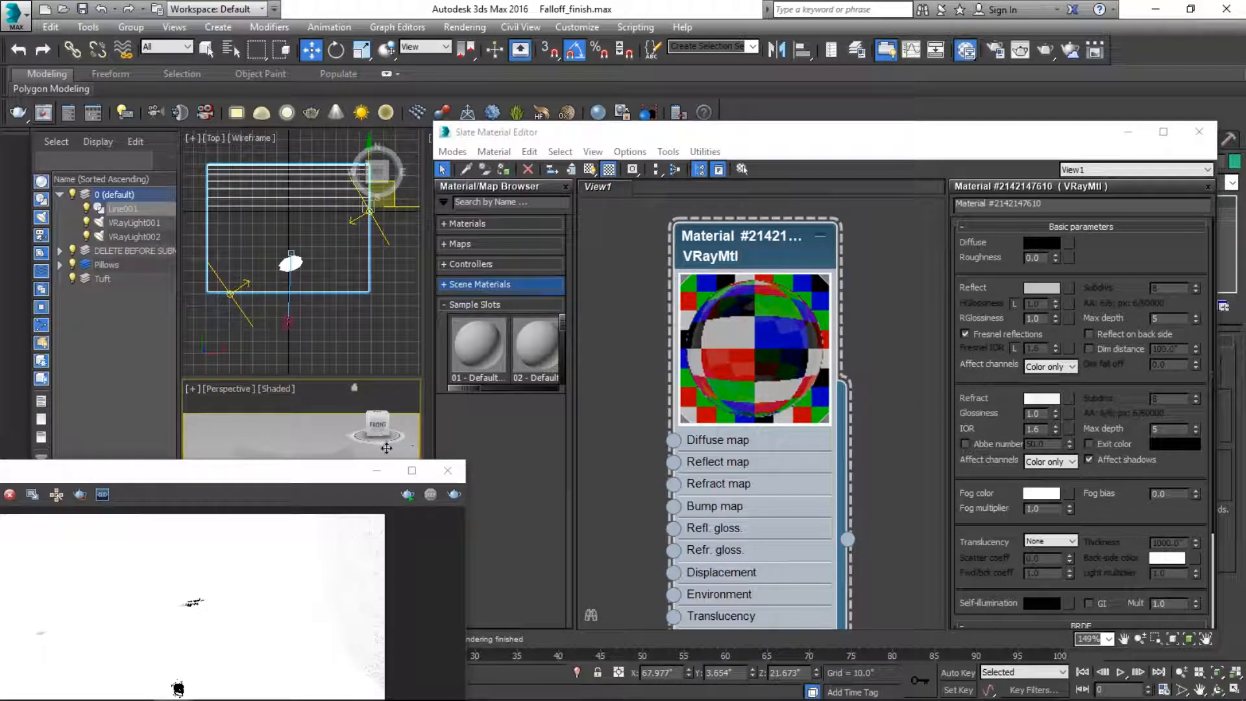
pyautogui.press('Delete')
pyautogui.moveTo(233, 454); pyautogui.dragTo(249, 459)
pyautogui.moveTo(242, 393); pyautogui.dragTo(235, 530)
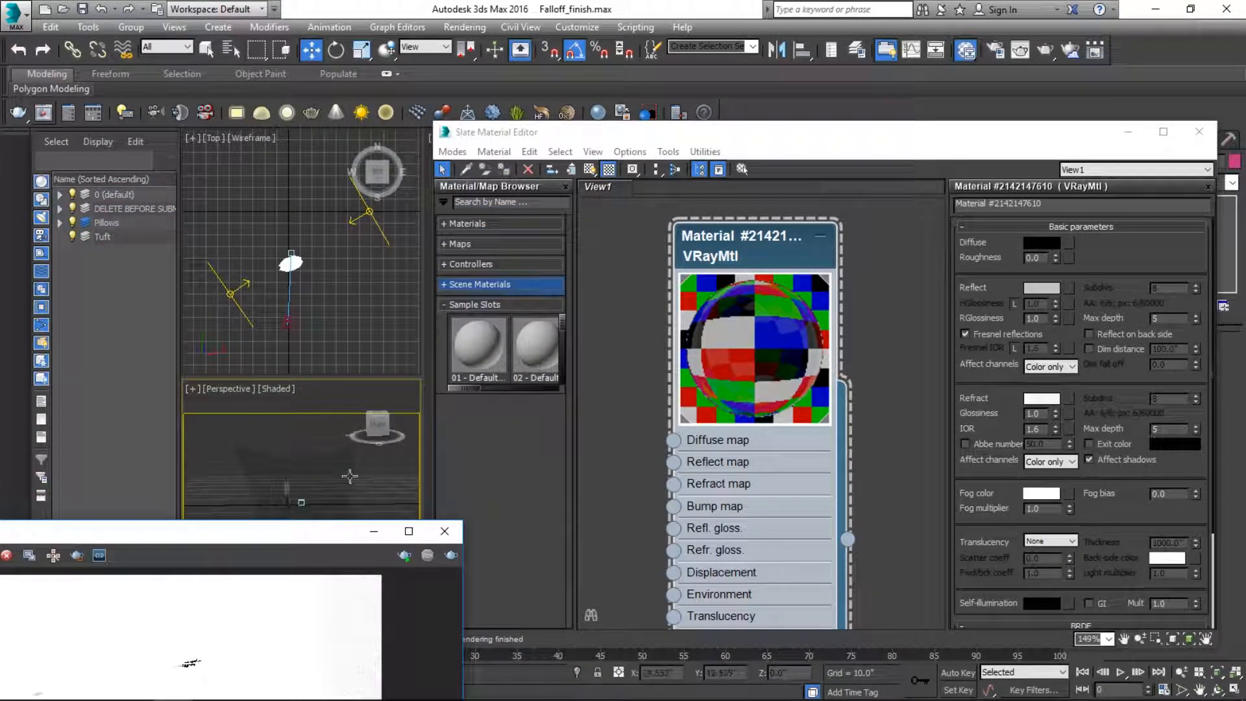
pyautogui.click(279, 421)
pyautogui.hotkey('ctrl', 'z')
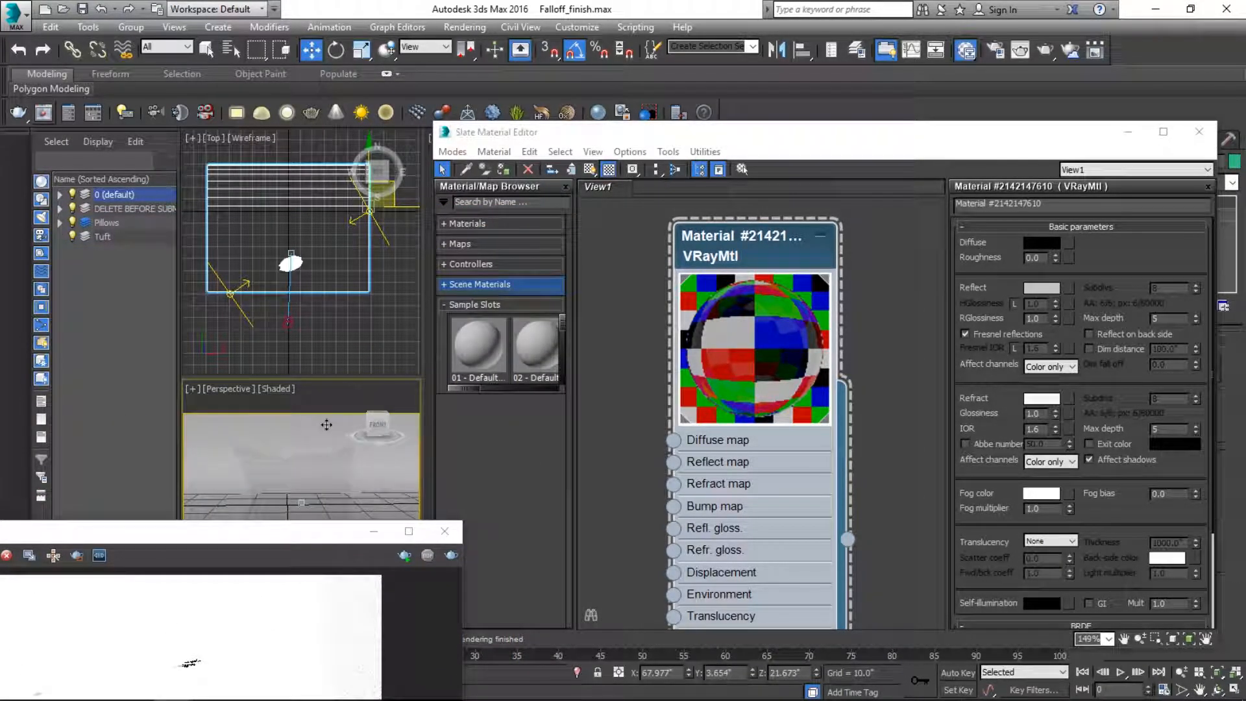
# - Pick the backdrop's material from the scene and open the Checker map feeding its diffuse slot
pyautogui.click(466, 168)
pyautogui.click(248, 412)
pyautogui.scroll(-1, 728, 238)
pyautogui.moveTo(727, 238); pyautogui.dragTo(828, 336, button='middle')
pyautogui.doubleClick(616, 301)
# - Change the Checker map's first color to a very dark, unsaturated grey and bring the render window back into view
pyautogui.click(1041, 439)
pyautogui.click(425, 154)
pyautogui.moveTo(425, 154)
pyautogui.mouseDown()
pyautogui.moveTo(436, 112)
pyautogui.moveTo(459, 172)
pyautogui.moveTo(477, 171)
pyautogui.mouseUp()
pyautogui.moveTo(601, 180); pyautogui.dragTo(406, 186)
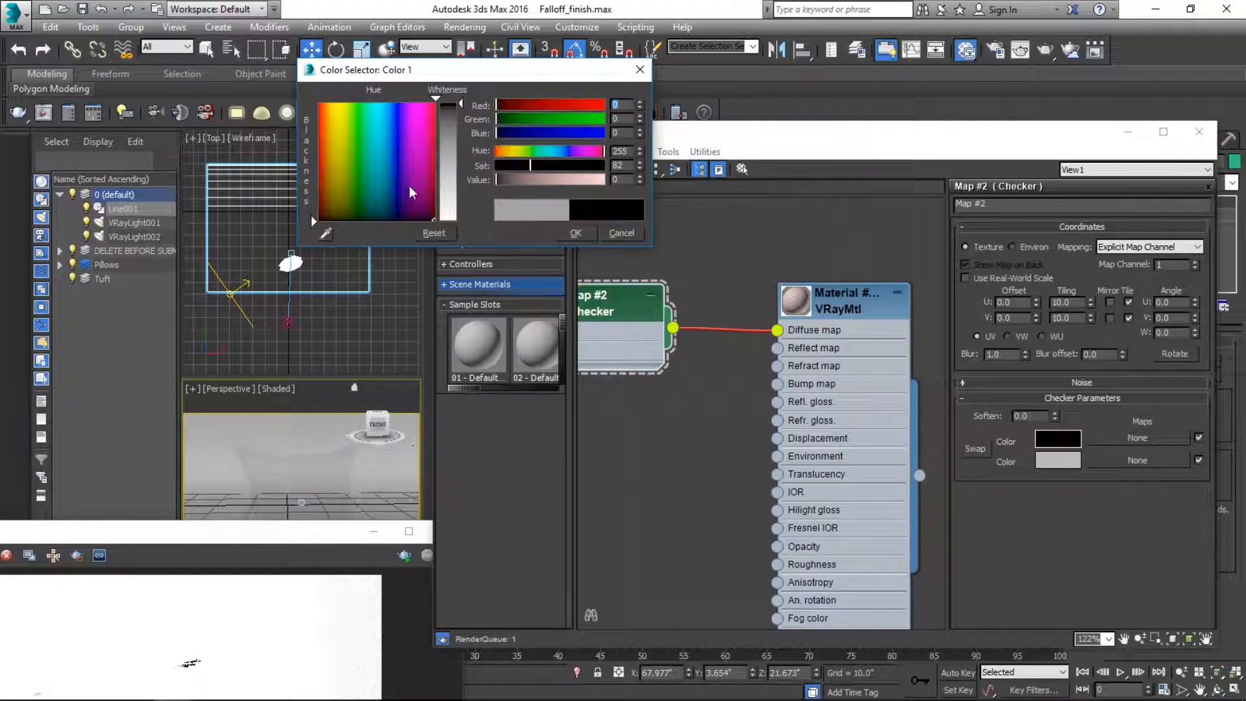
pyautogui.moveTo(531, 165); pyautogui.dragTo(606, 166)
pyautogui.click(504, 186)
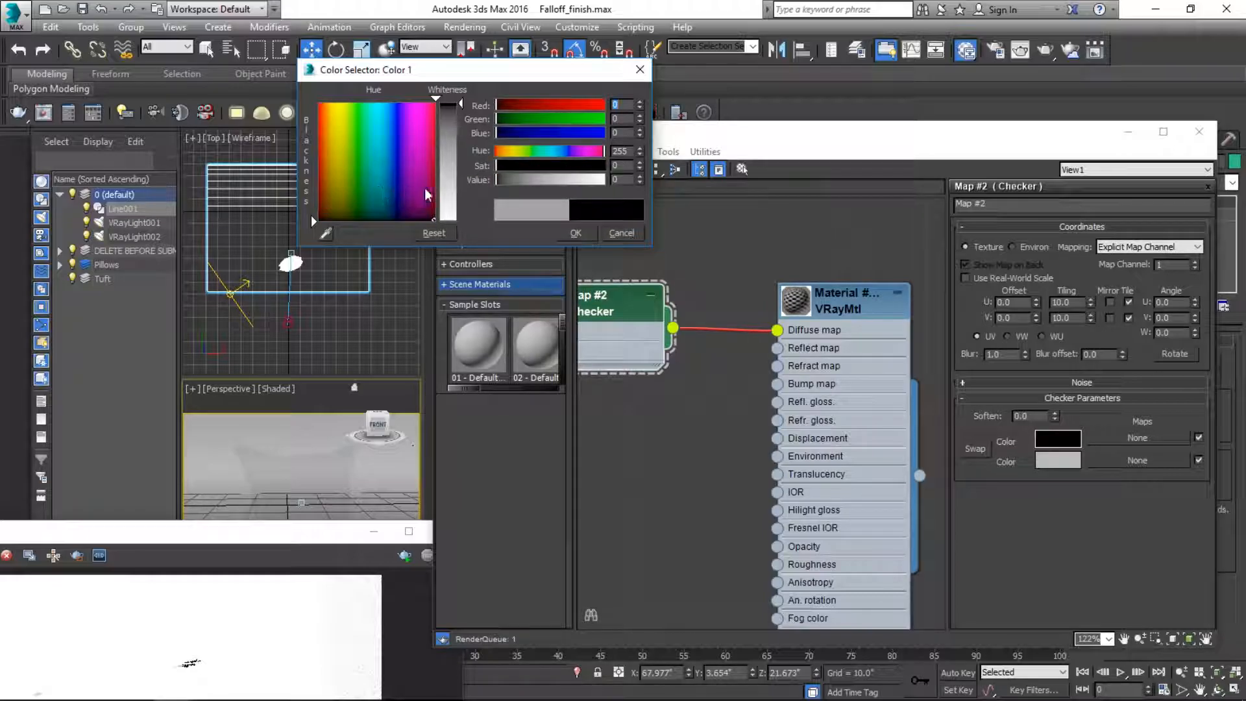
pyautogui.click(573, 232)
pyautogui.moveTo(294, 538); pyautogui.dragTo(281, 361)
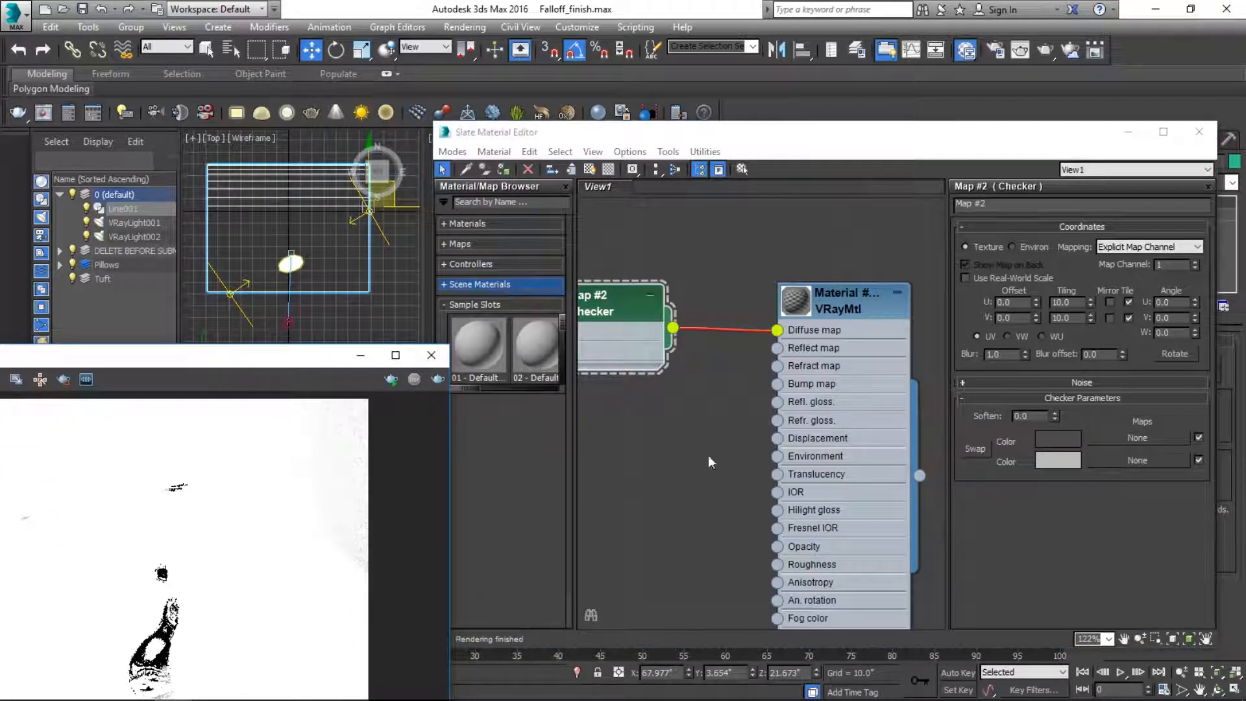
# - Set the Checker map's second color to a neutral grey with a value of 69
pyautogui.click(1059, 461)
pyautogui.moveTo(552, 189); pyautogui.dragTo(524, 184)
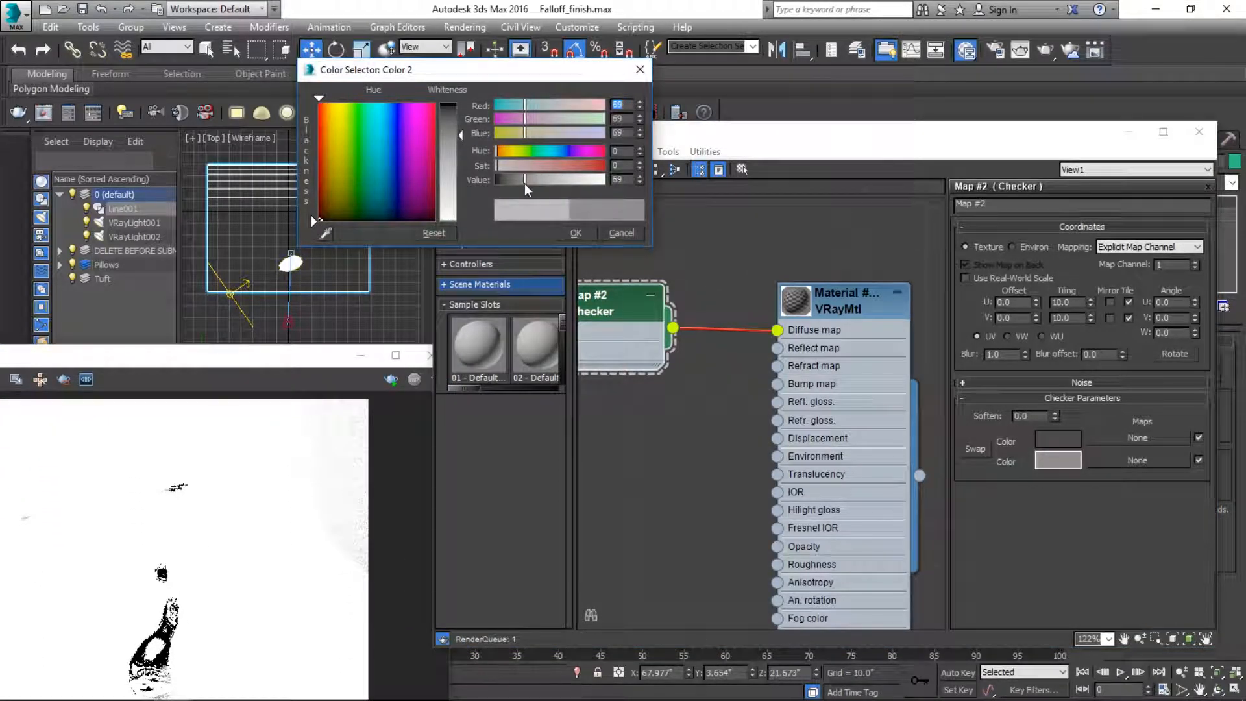
pyautogui.click(574, 232)
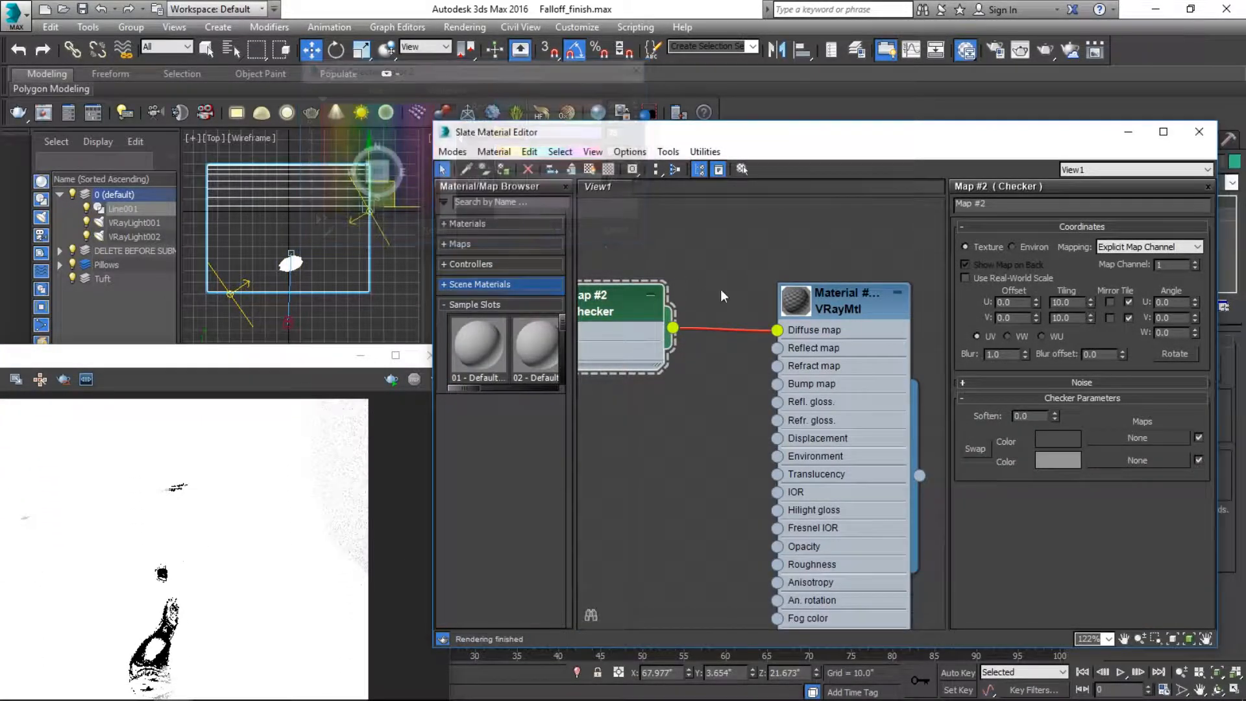
# - Enlarge the backdrop material's preview, then render the pillow again to check the darkened checker colors
pyautogui.doubleClick(795, 300)
pyautogui.scroll(2, 820, 372)
pyautogui.moveTo(270, 363); pyautogui.dragTo(587, 111)
pyautogui.click(737, 127)
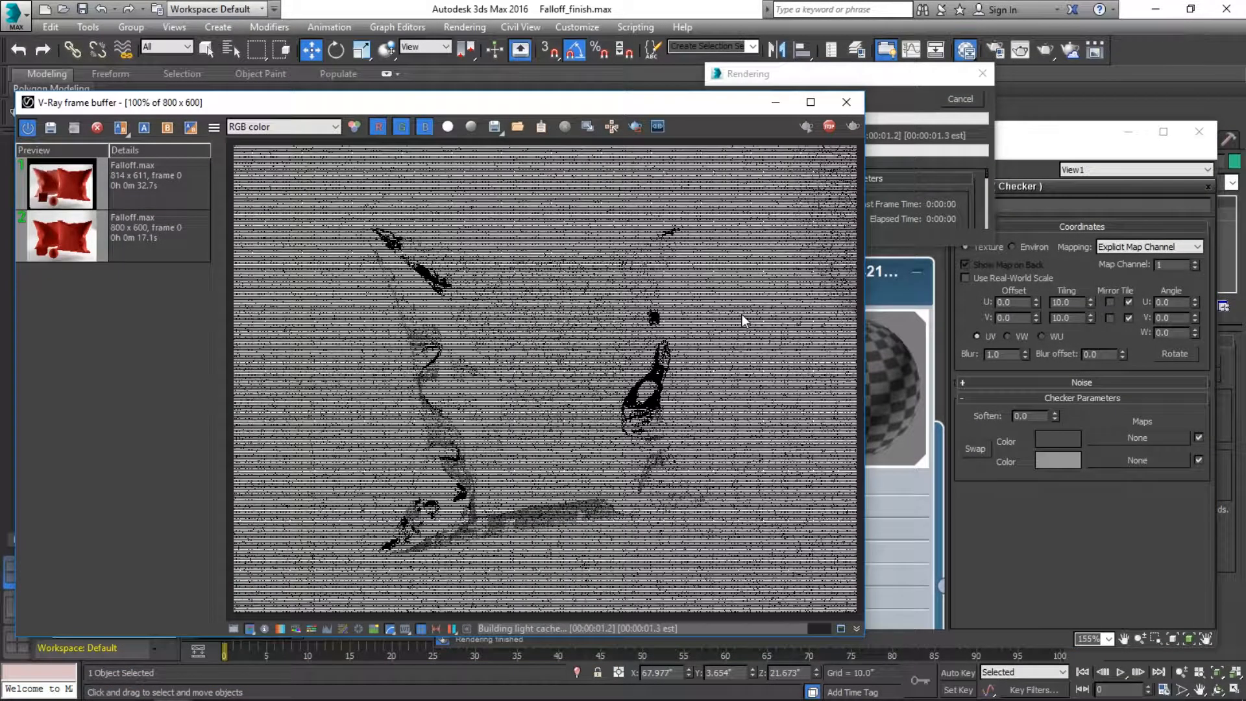
pyautogui.moveTo(714, 102); pyautogui.dragTo(352, 423)
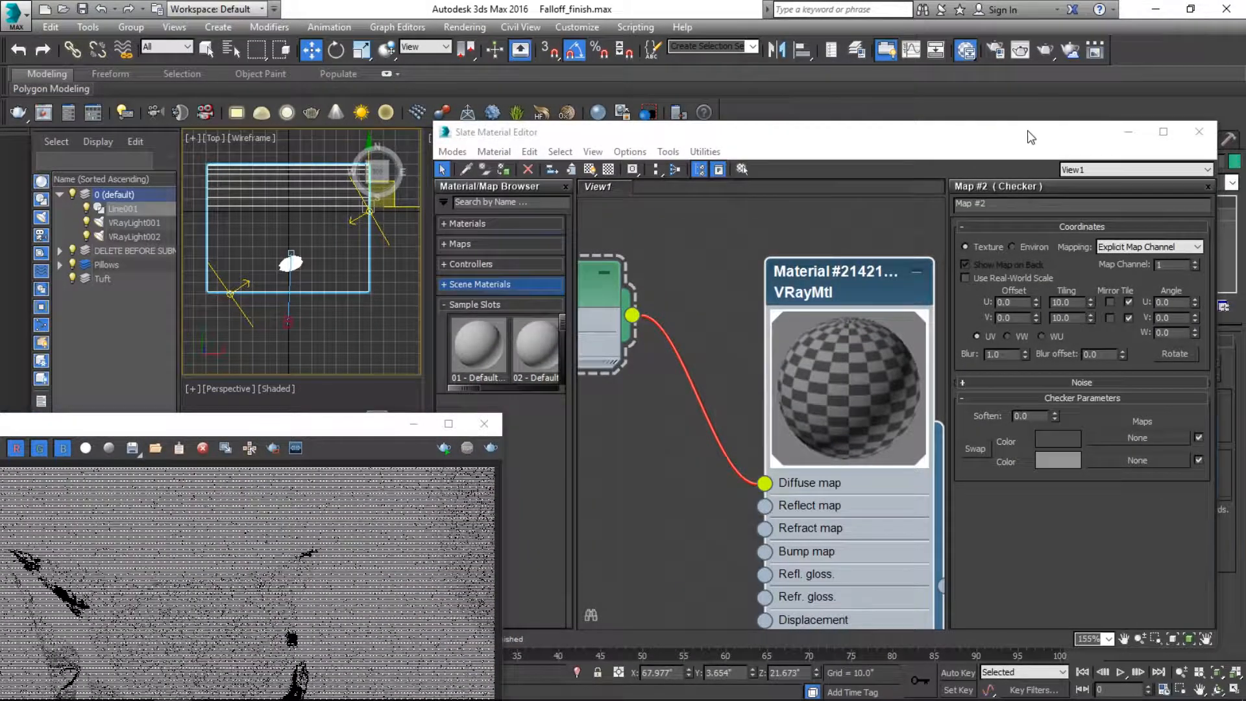
# - Add an Unwrap UVW modifier to the extruded backdrop Line001
pyautogui.moveTo(1029, 135); pyautogui.dragTo(1003, 345)
pyautogui.click(1173, 181)
pyautogui.write('uvw')
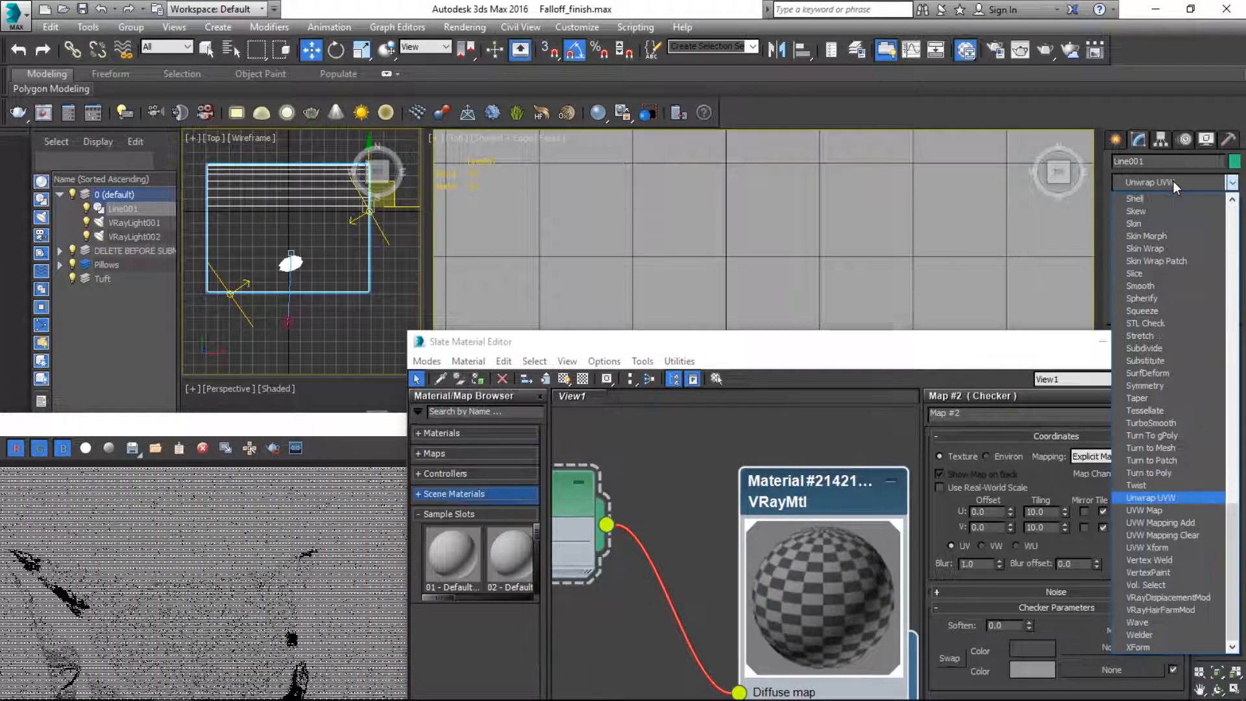
pyautogui.press('Up')
pyautogui.press('Return')
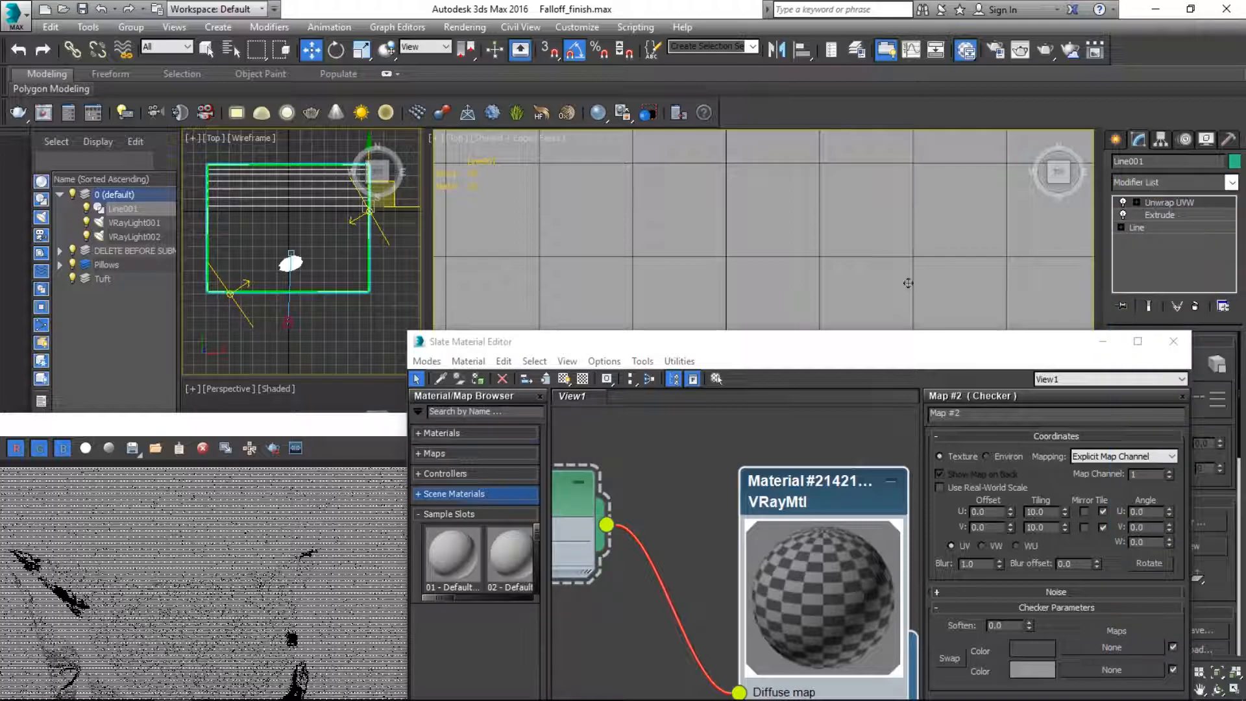
# - Rearrange the floating windows and re-render the scene with the backdrop's new modifier
pyautogui.moveTo(993, 345); pyautogui.dragTo(690, 334)
pyautogui.moveTo(579, 332); pyautogui.dragTo(994, 232)
pyautogui.moveTo(260, 423); pyautogui.dragTo(363, 238)
pyautogui.click(597, 264)
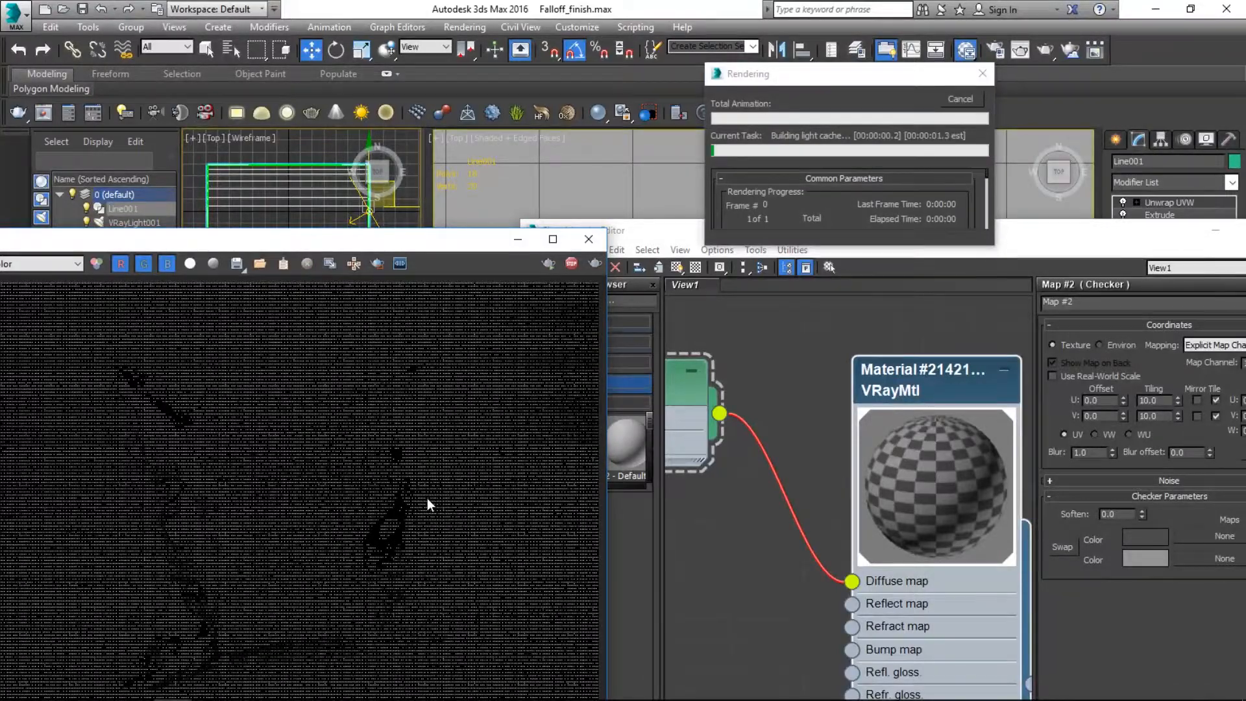
# - Select all the backdrop's polygons in the UV editor and relax their UVs by polygon angles
pyautogui.moveTo(973, 236); pyautogui.dragTo(316, 253)
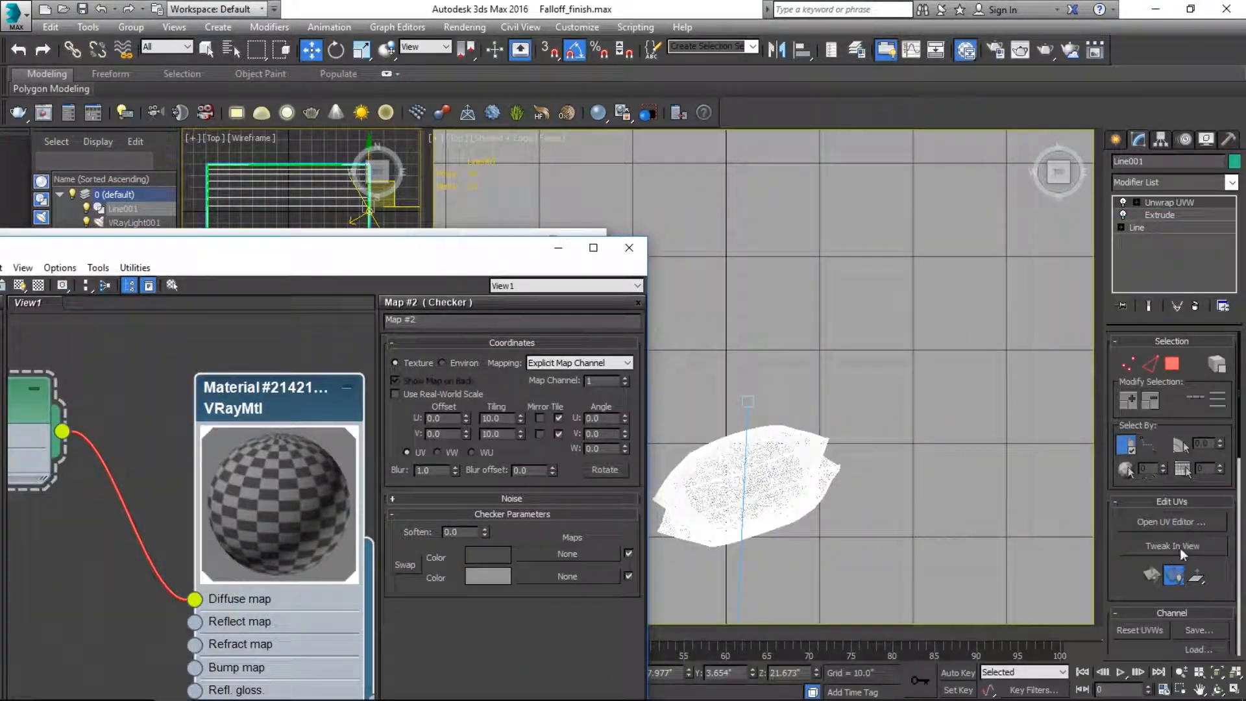
pyautogui.click(1173, 523)
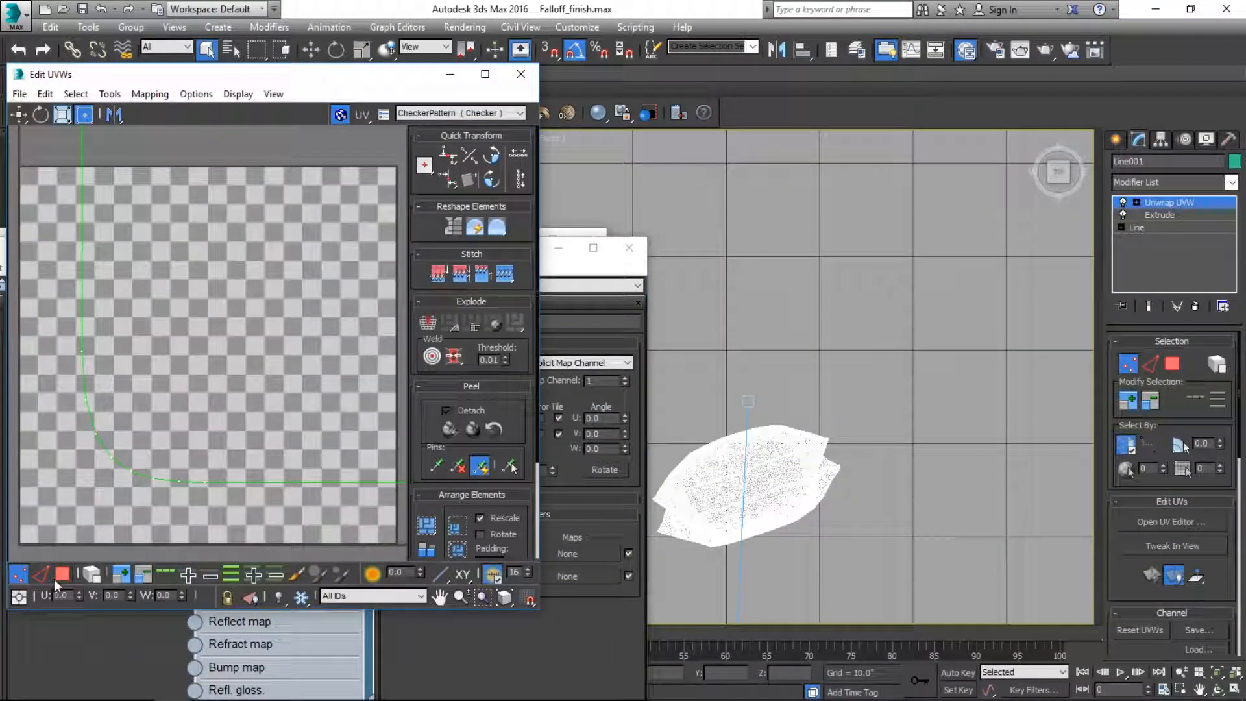
pyautogui.click(62, 573)
pyautogui.scroll(-5, 222, 302)
pyautogui.click(499, 228)
pyautogui.click(132, 143)
pyautogui.click(120, 179)
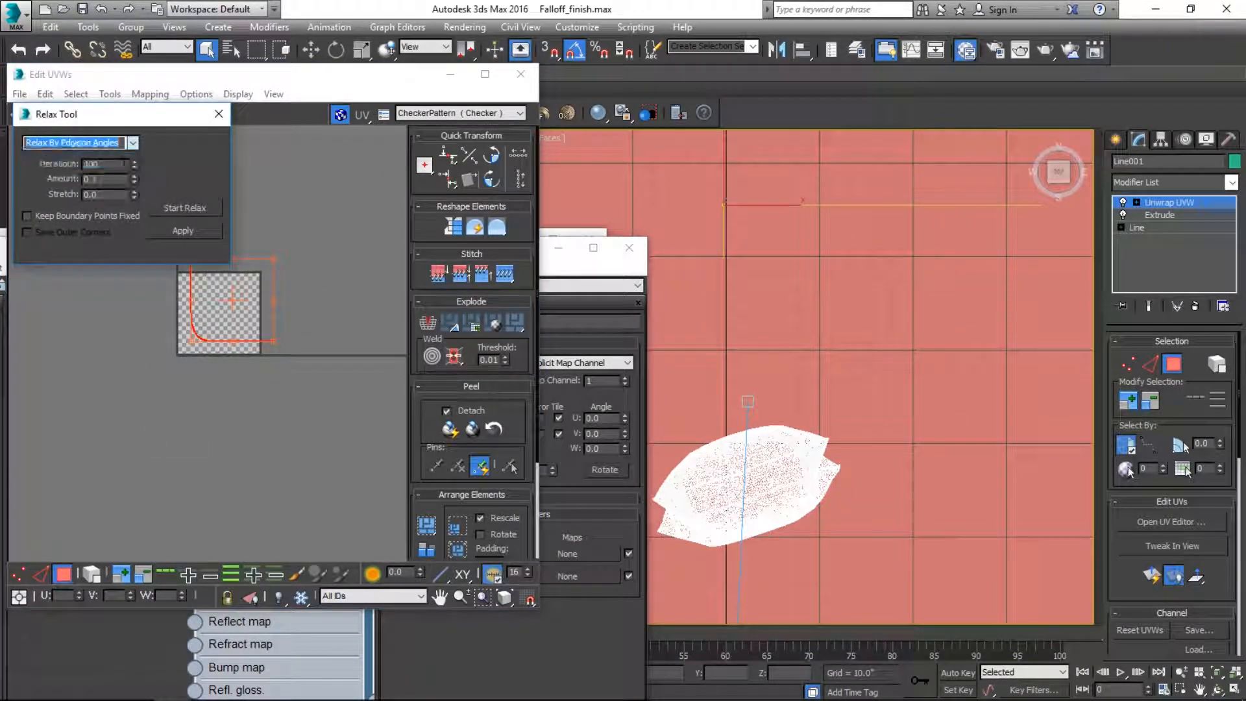
pyautogui.click(182, 208)
pyautogui.click(183, 207)
pyautogui.click(217, 314)
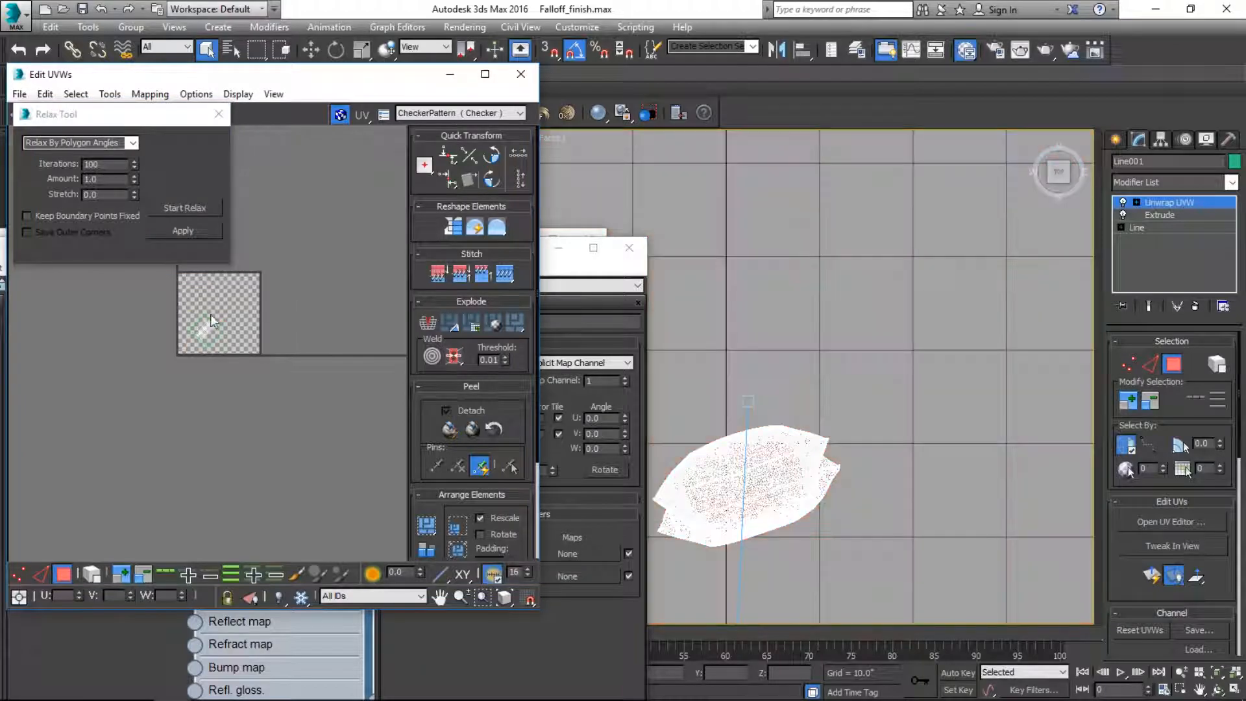
# - Select all the relaxed UV polygons and pack them to fill the UV square
pyautogui.scroll(5, 215, 316)
pyautogui.click(234, 340)
pyautogui.hotkey('ctrl', 'a')
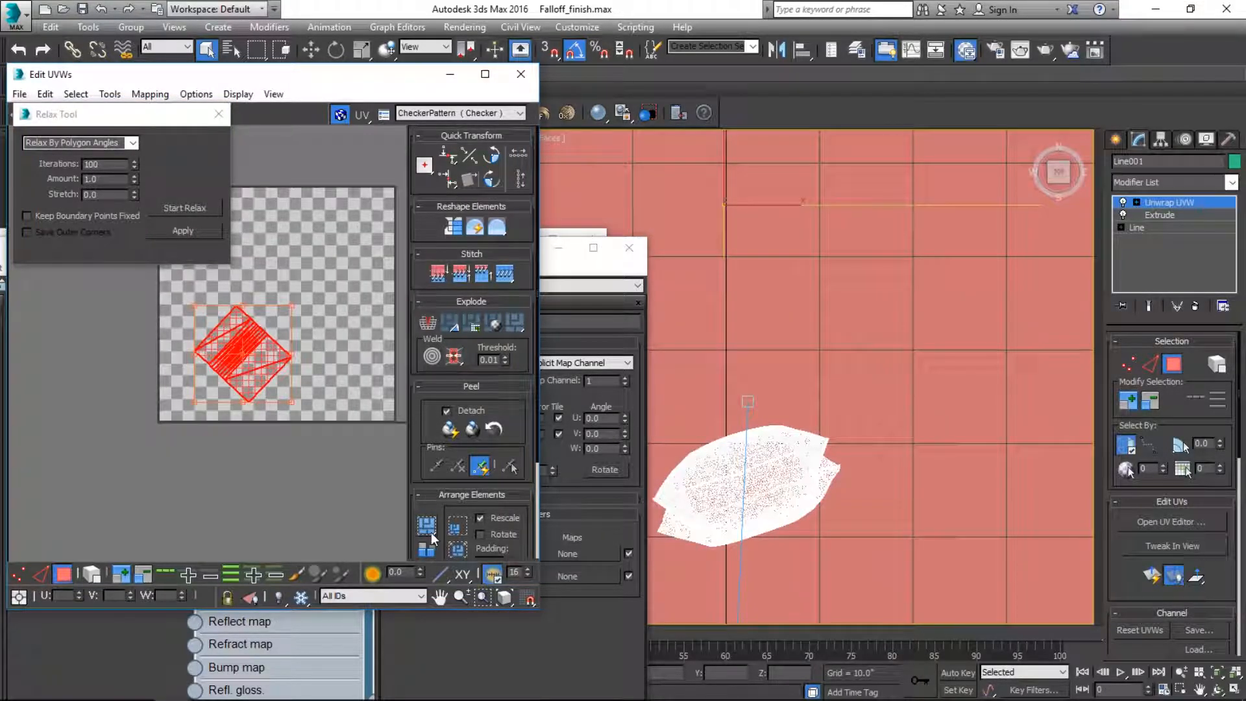
pyautogui.click(430, 532)
# - Rotate the backdrop's UV shell until its edges line up with the checker grid
pyautogui.press('e')
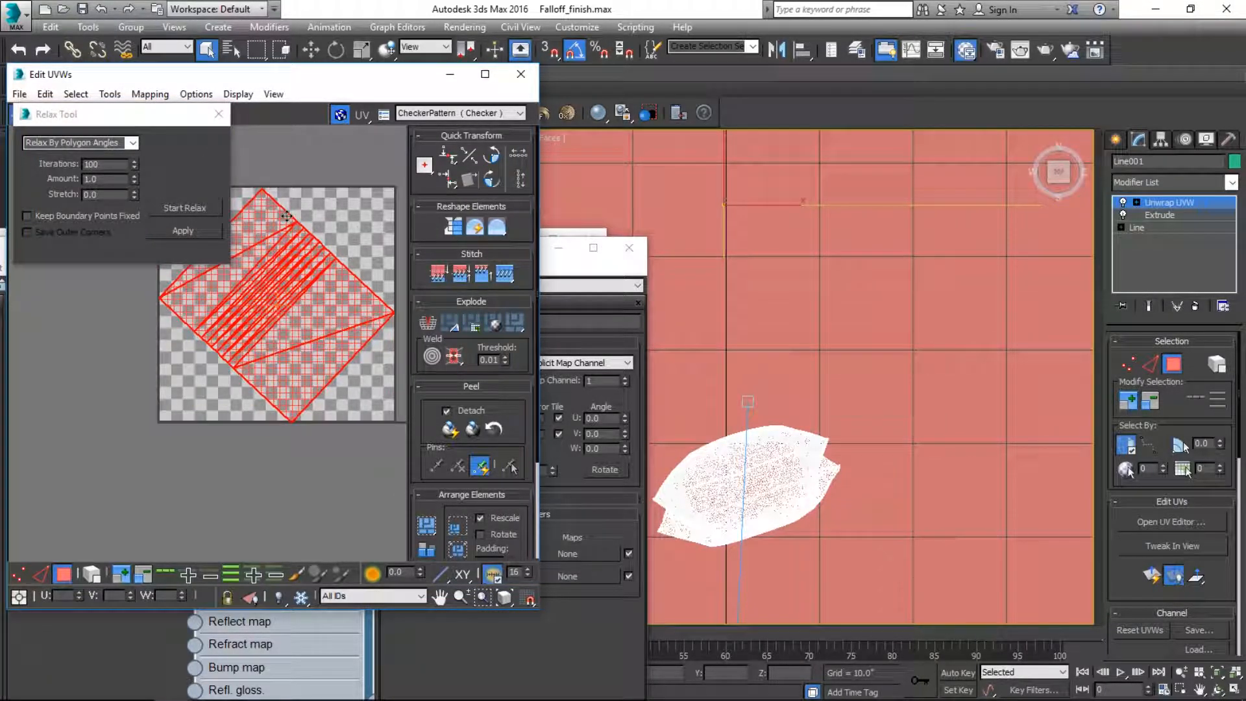
pyautogui.moveTo(285, 219); pyautogui.dragTo(390, 220)
pyautogui.press('a')
pyautogui.moveTo(310, 255); pyautogui.dragTo(308, 257)
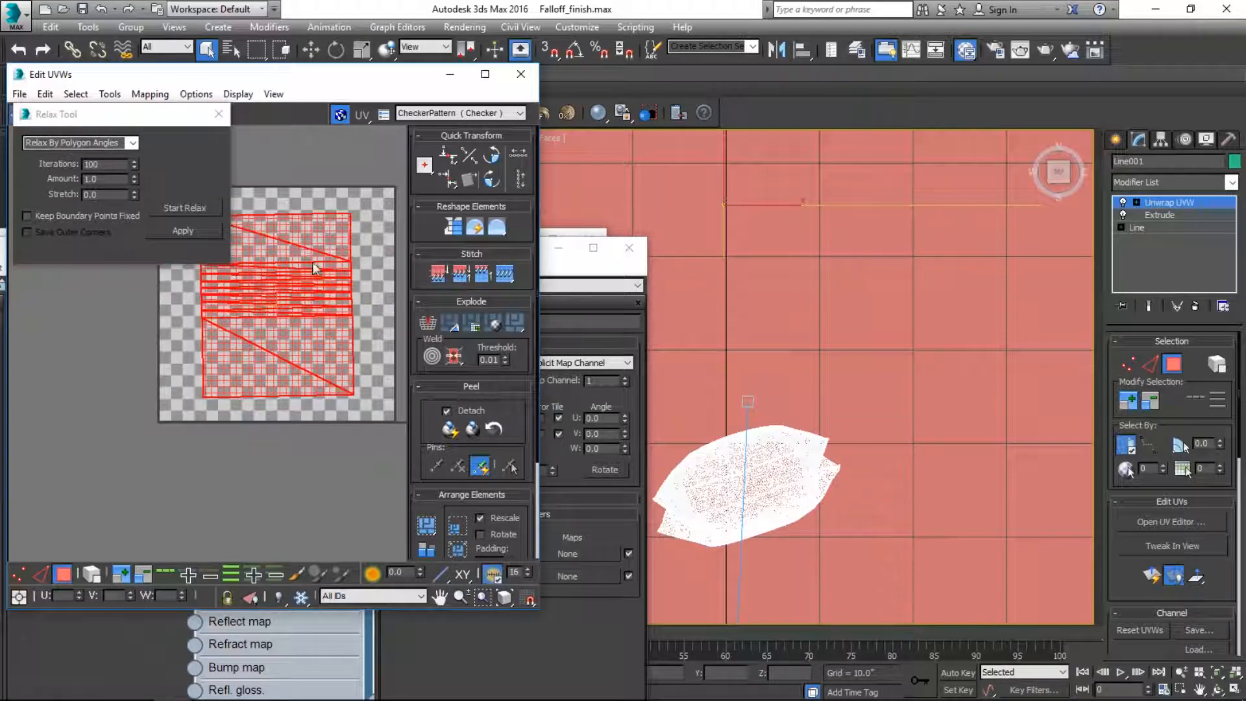
# - Pack the straightened UV shell into the corner of the UV square and close the UV editor
pyautogui.click(436, 549)
pyautogui.click(219, 114)
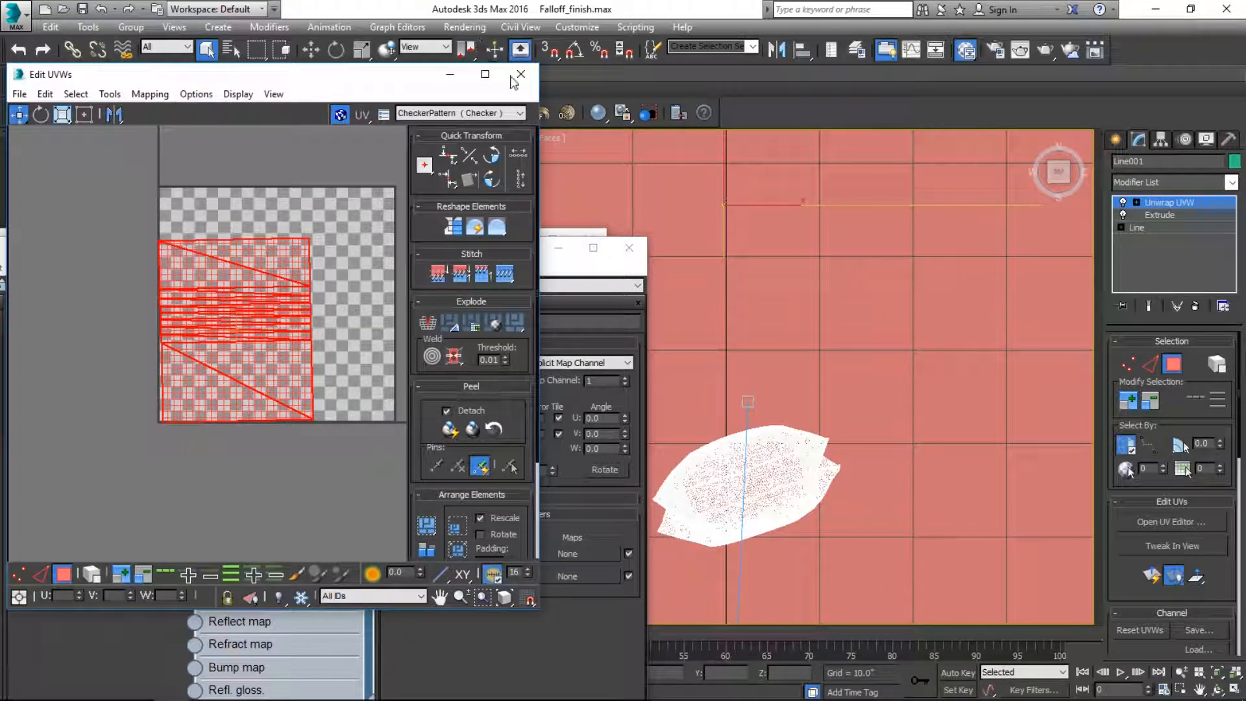
pyautogui.click(519, 76)
# - Collapse the backdrop's entire modifier stack into an editable mesh
pyautogui.moveTo(252, 255); pyautogui.dragTo(553, 215)
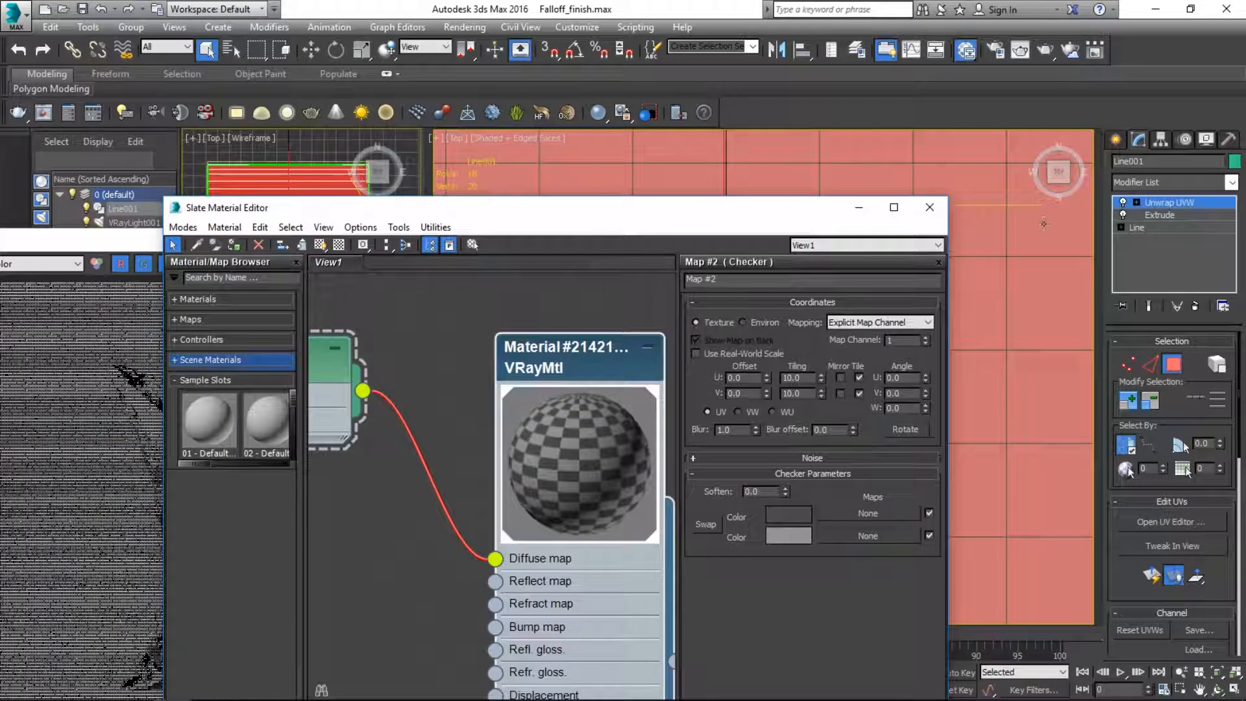
pyautogui.rightClick(1163, 204)
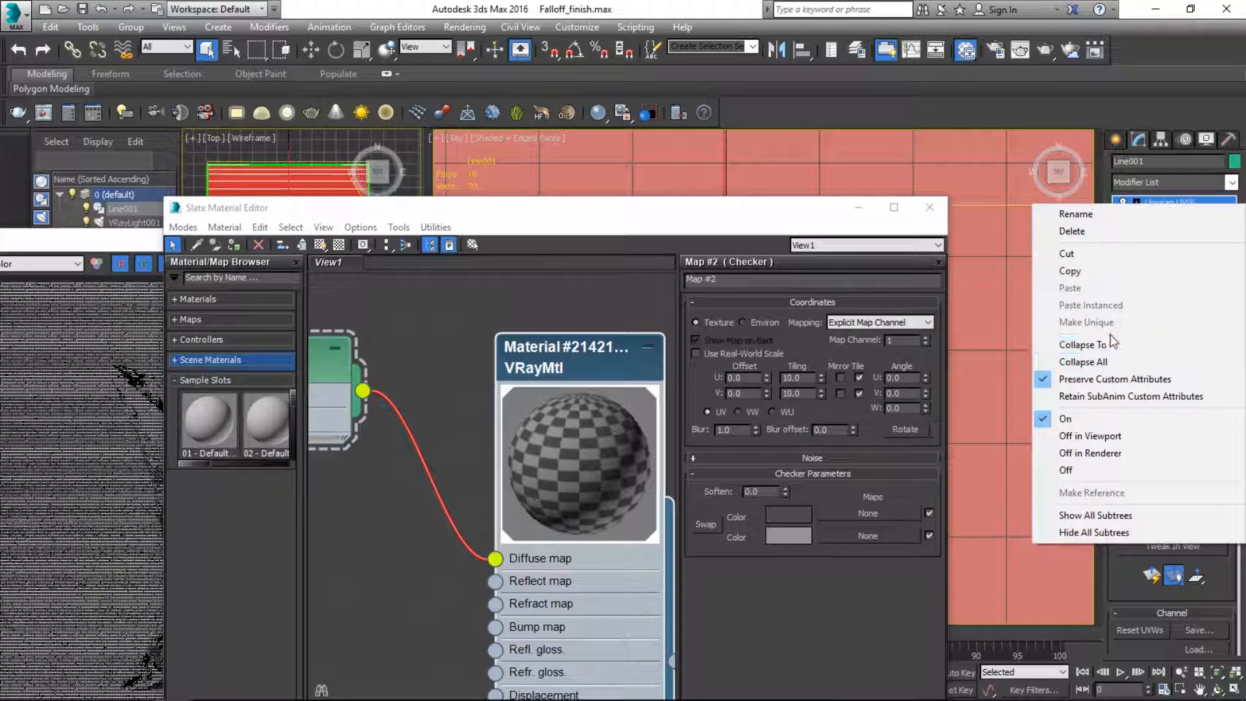
pyautogui.click(1108, 361)
pyautogui.click(690, 404)
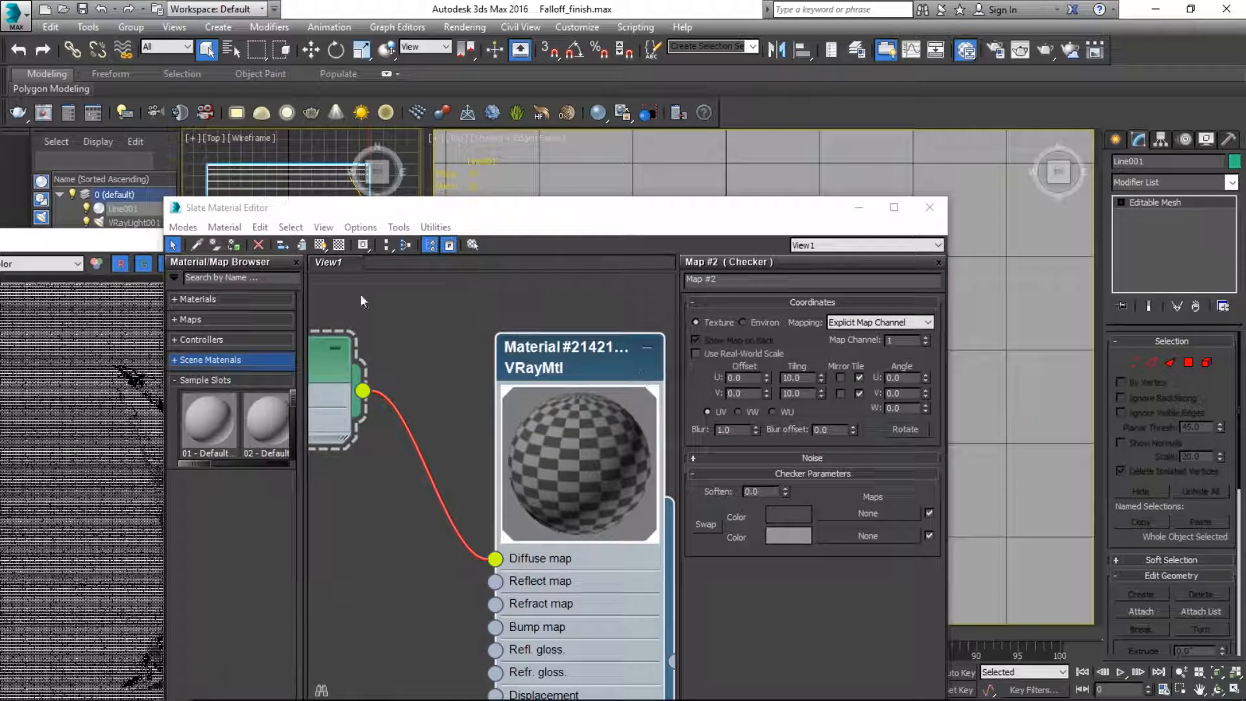
# - Render the pillow against the remapped checkered backdrop
pyautogui.moveTo(104, 240); pyautogui.dragTo(292, 151)
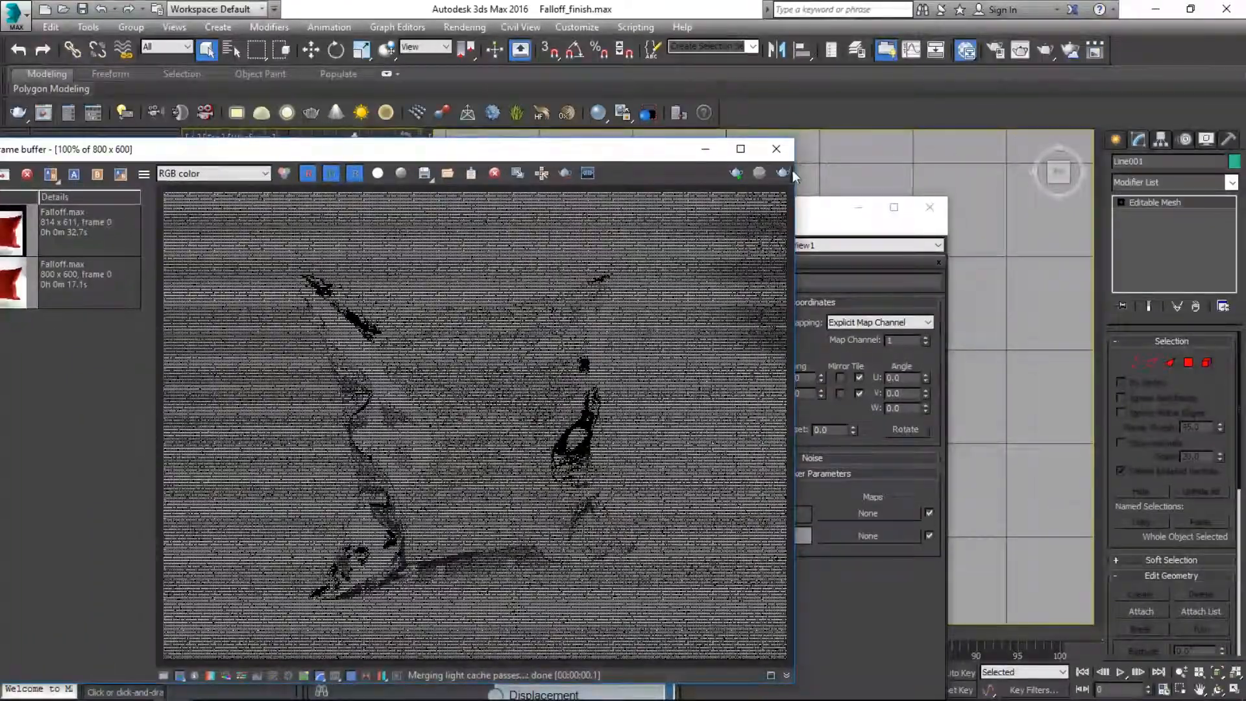
pyautogui.click(783, 172)
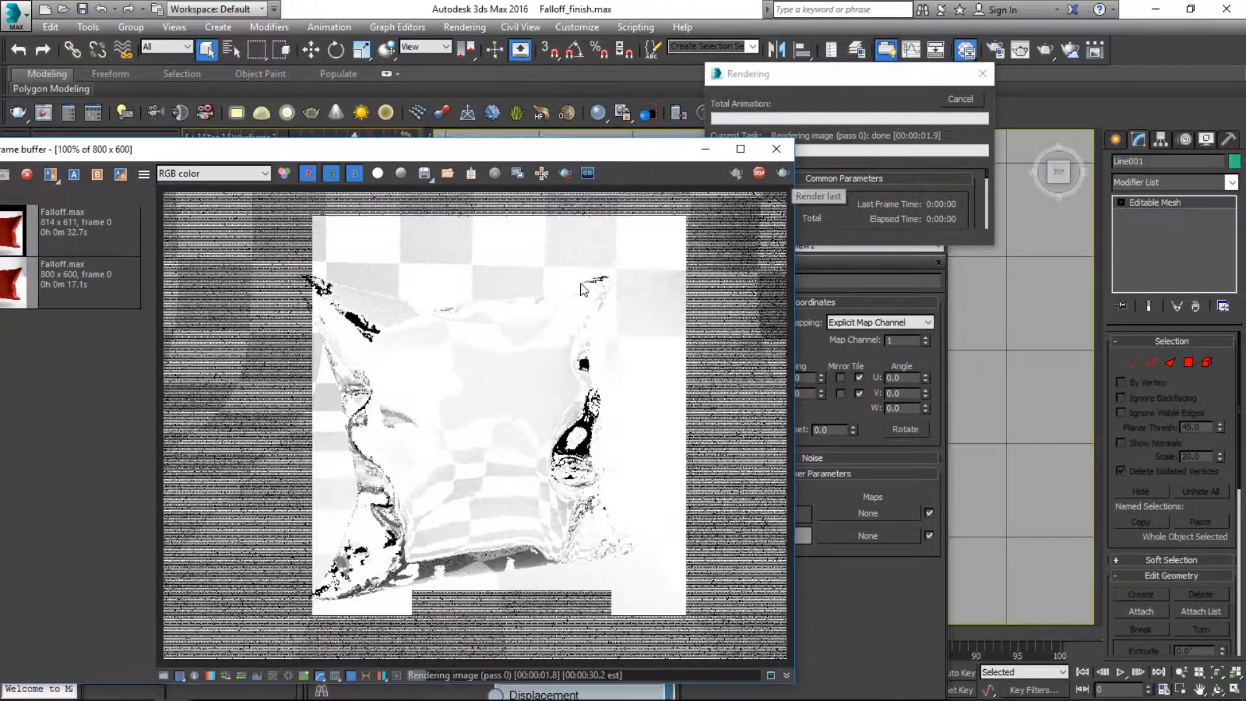
pyautogui.moveTo(577, 155); pyautogui.dragTo(457, 429)
# - Activate the Perspective viewport and start interactive rendering in the V-Ray frame buffer
pyautogui.moveTo(783, 221); pyautogui.dragTo(1063, 481)
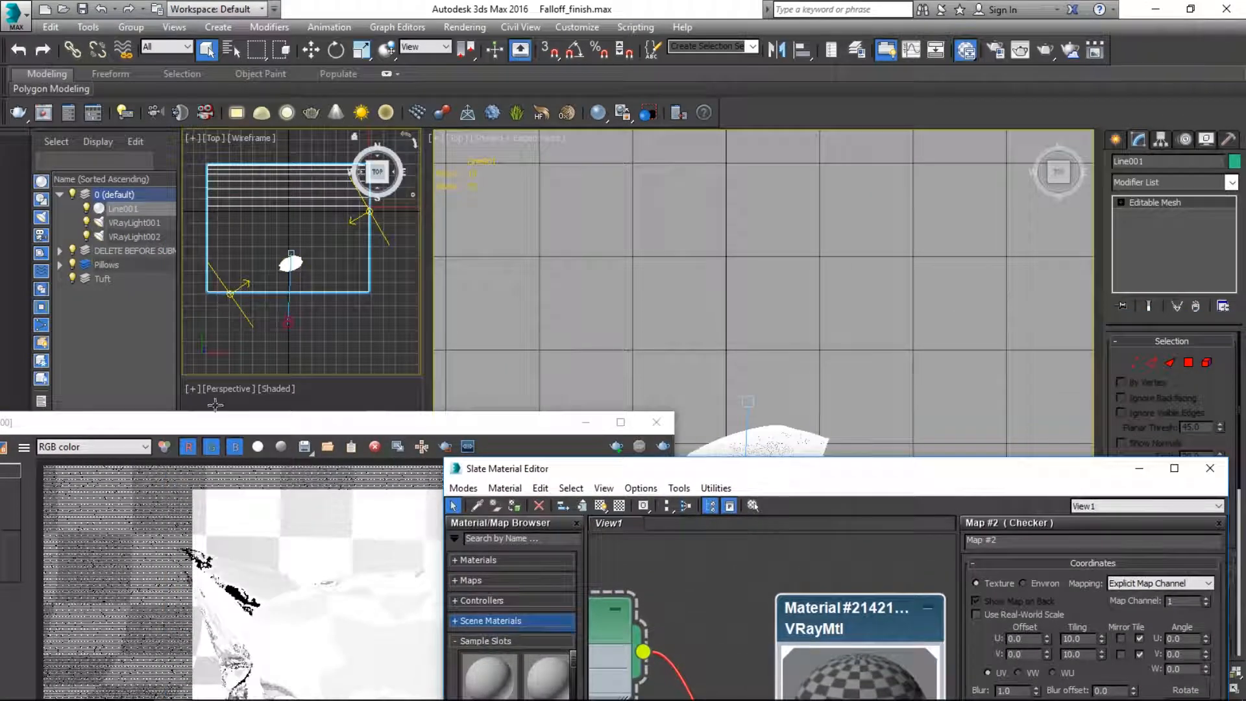
pyautogui.click(285, 396)
pyautogui.moveTo(317, 430); pyautogui.dragTo(326, 144)
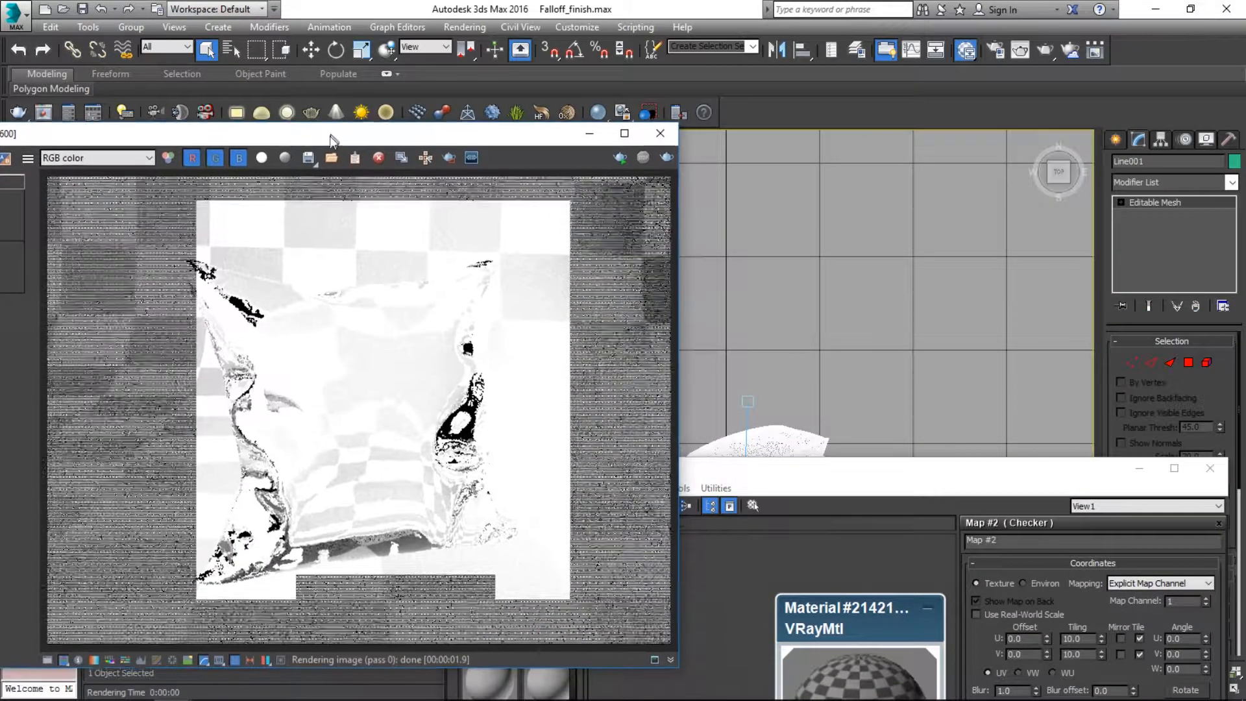
pyautogui.click(623, 162)
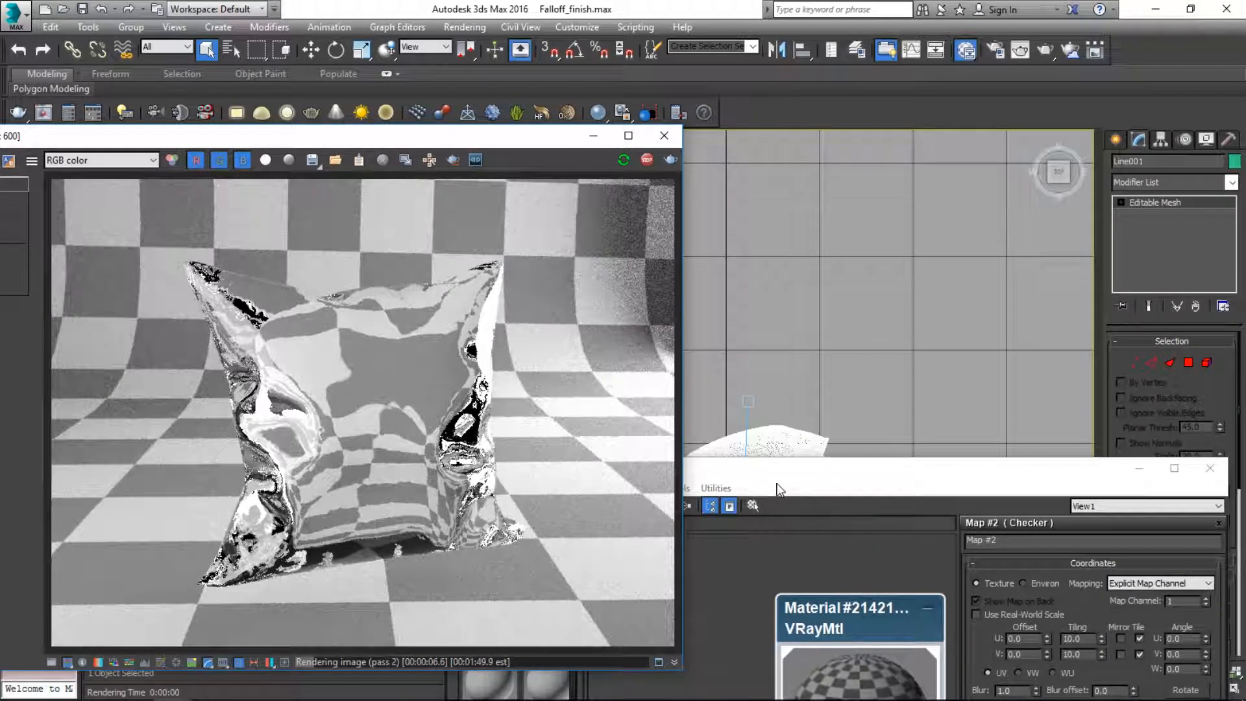
# - Bring the material editor forward and set the pillow material's refraction IOR to 3.1
pyautogui.moveTo(779, 488); pyautogui.dragTo(651, 146)
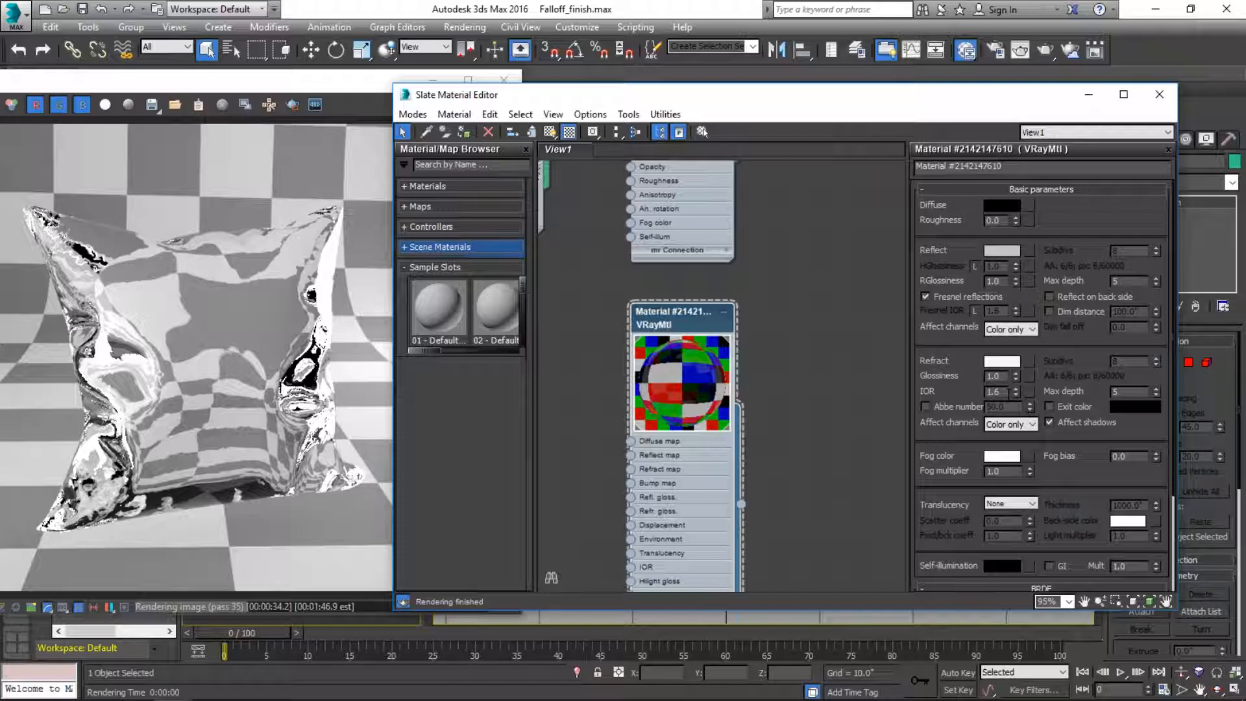
pyautogui.write('3.1')
pyautogui.press('Return')
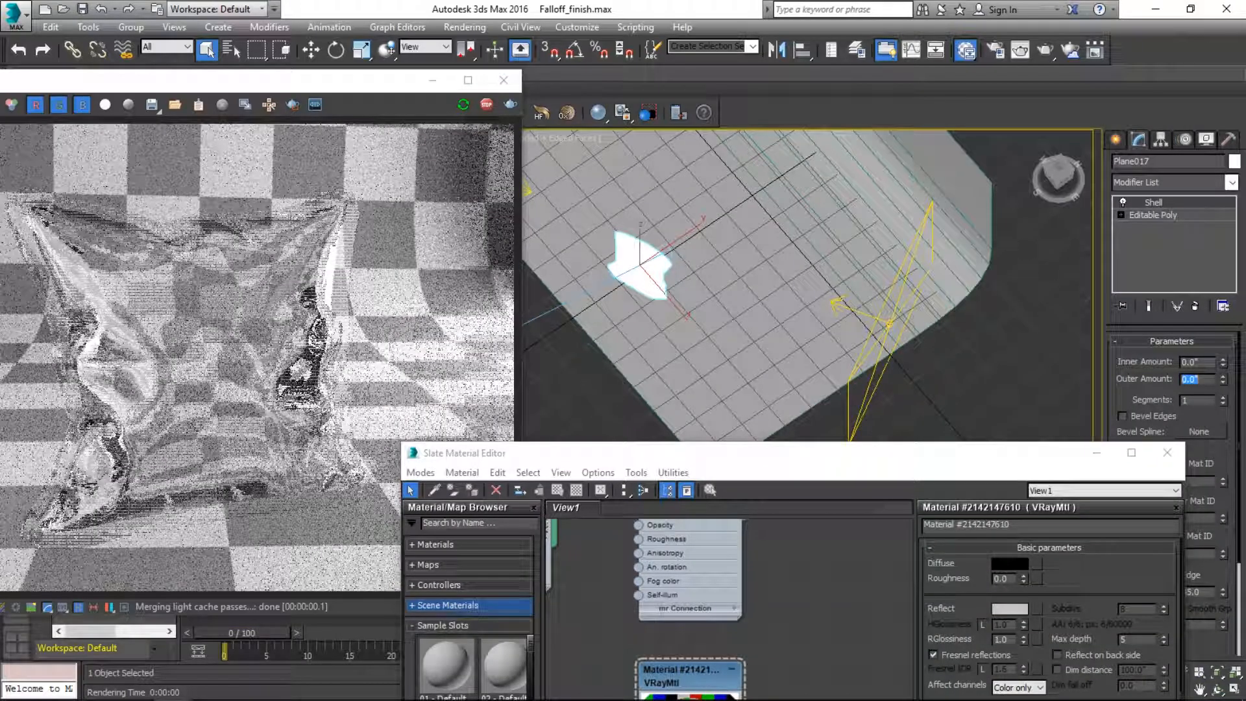
# - Set the inner amount of the pillow's Shell modifier to 0.25 inches
pyautogui.doubleClick(1196, 362)
pyautogui.write('.25')
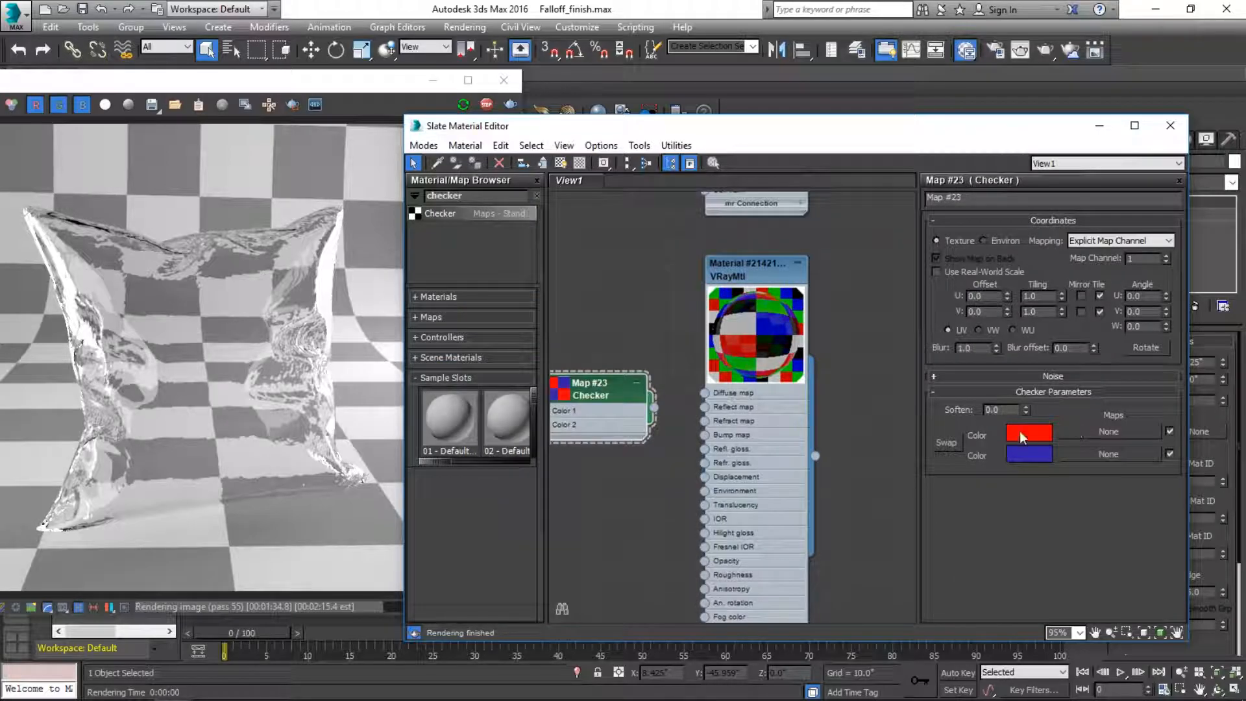
# - Adjust the first, red color of the new red-and-blue Checker map
pyautogui.click(1019, 431)
pyautogui.moveTo(604, 165); pyautogui.dragTo(602, 184)
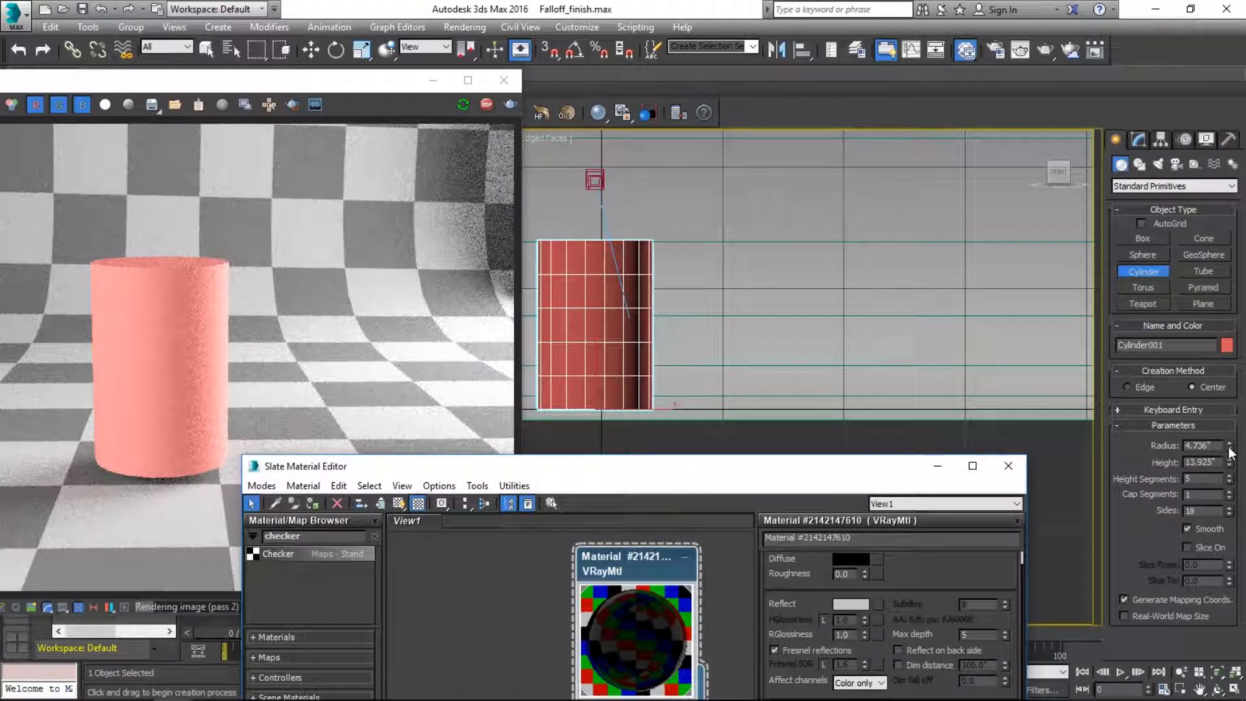
# - Increase the radius of the new cylinder
pyautogui.moveTo(1228, 453); pyautogui.dragTo(1224, 402)
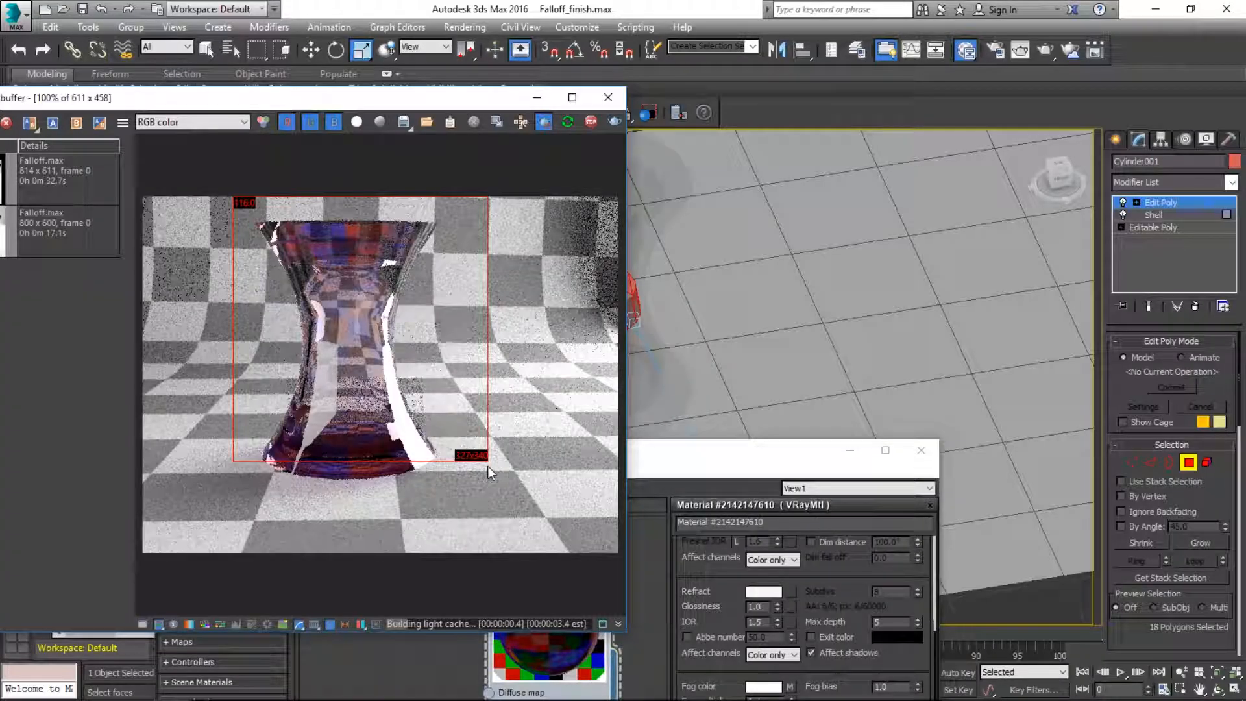
# - Adjust the render region in the frame buffer around the glass vase
pyautogui.moveTo(488, 466); pyautogui.dragTo(473, 491)
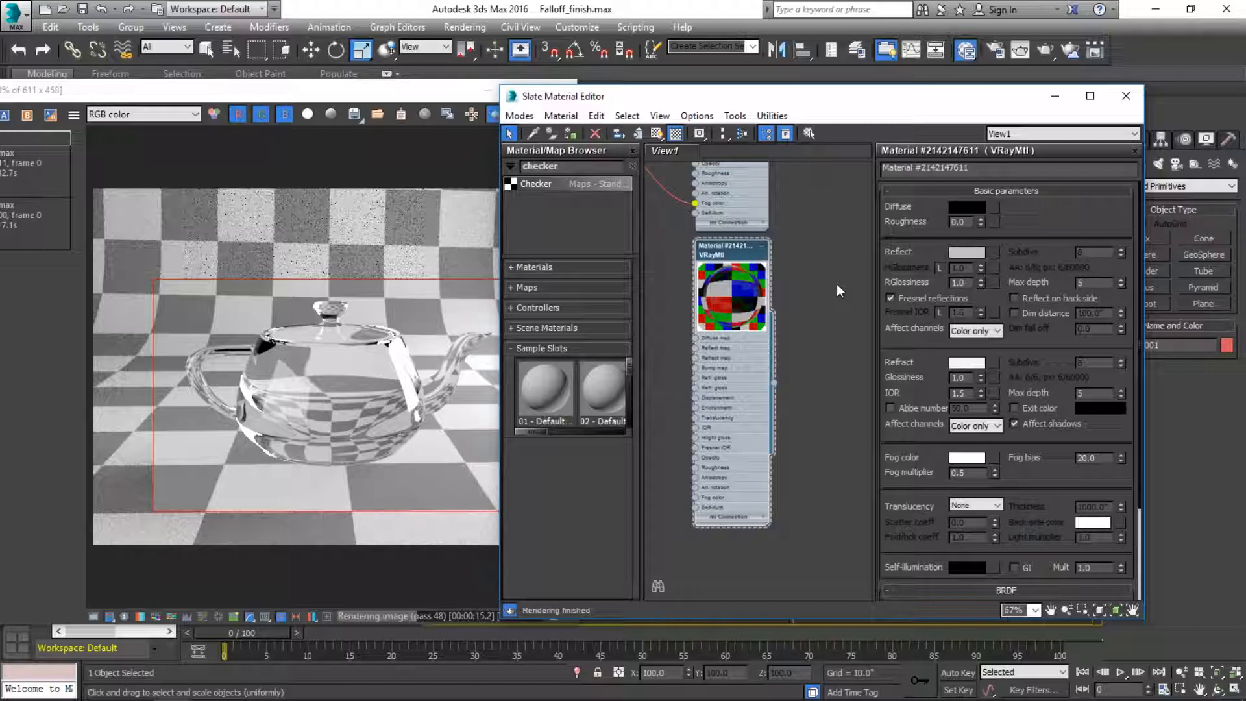
# - Try a lighter grey diffuse color on the teapot's glass material
pyautogui.click(967, 206)
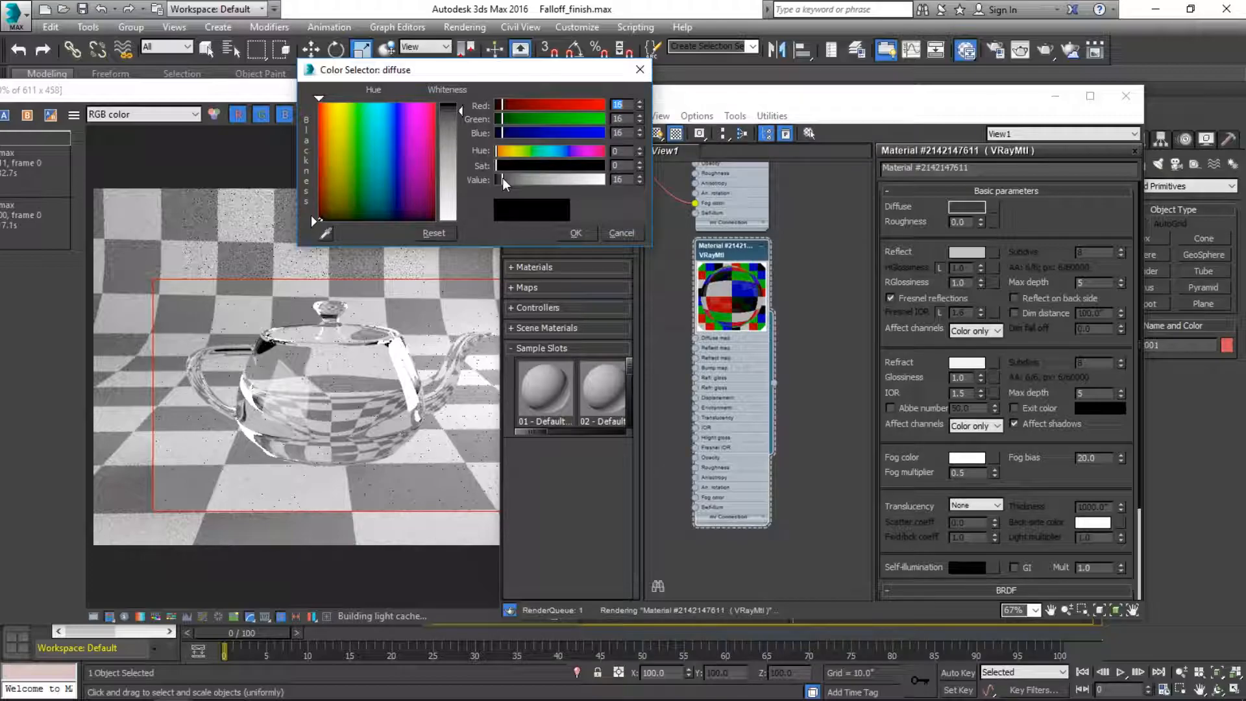
pyautogui.moveTo(503, 177); pyautogui.dragTo(535, 175)
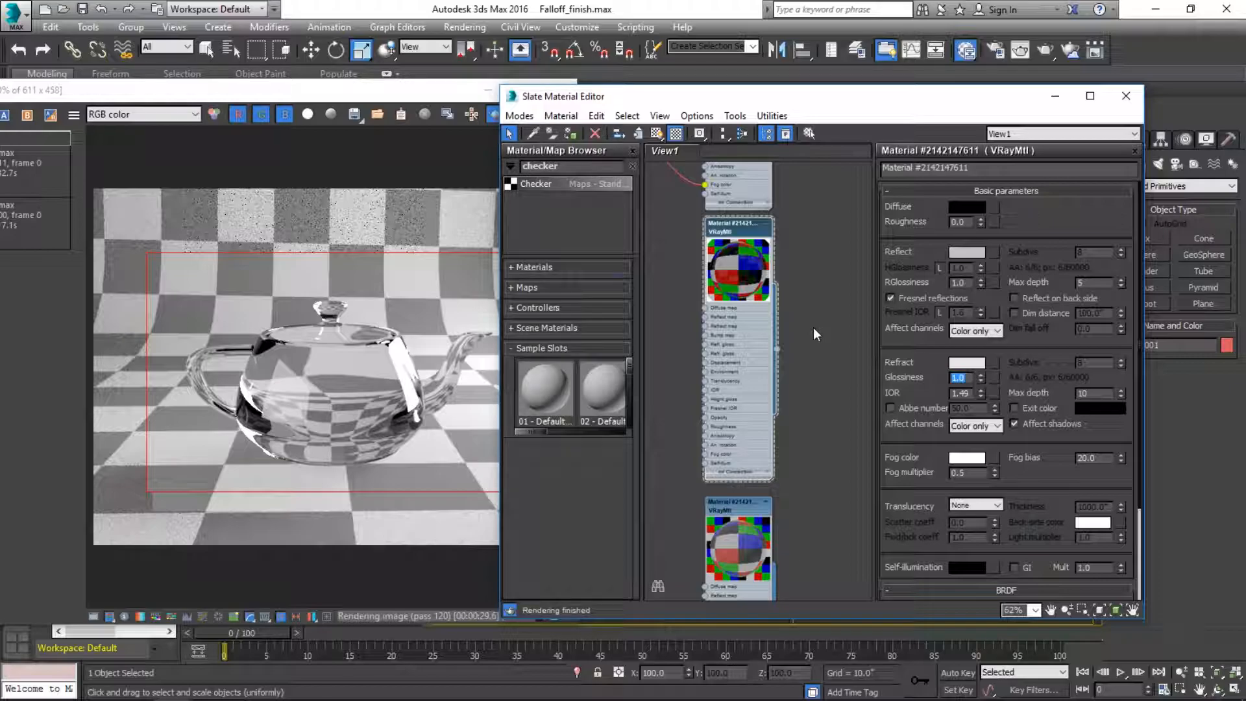
# - Set the refraction glossiness of the teapot's glass material to 0.6
pyautogui.write('0.6')
pyautogui.press('Return')
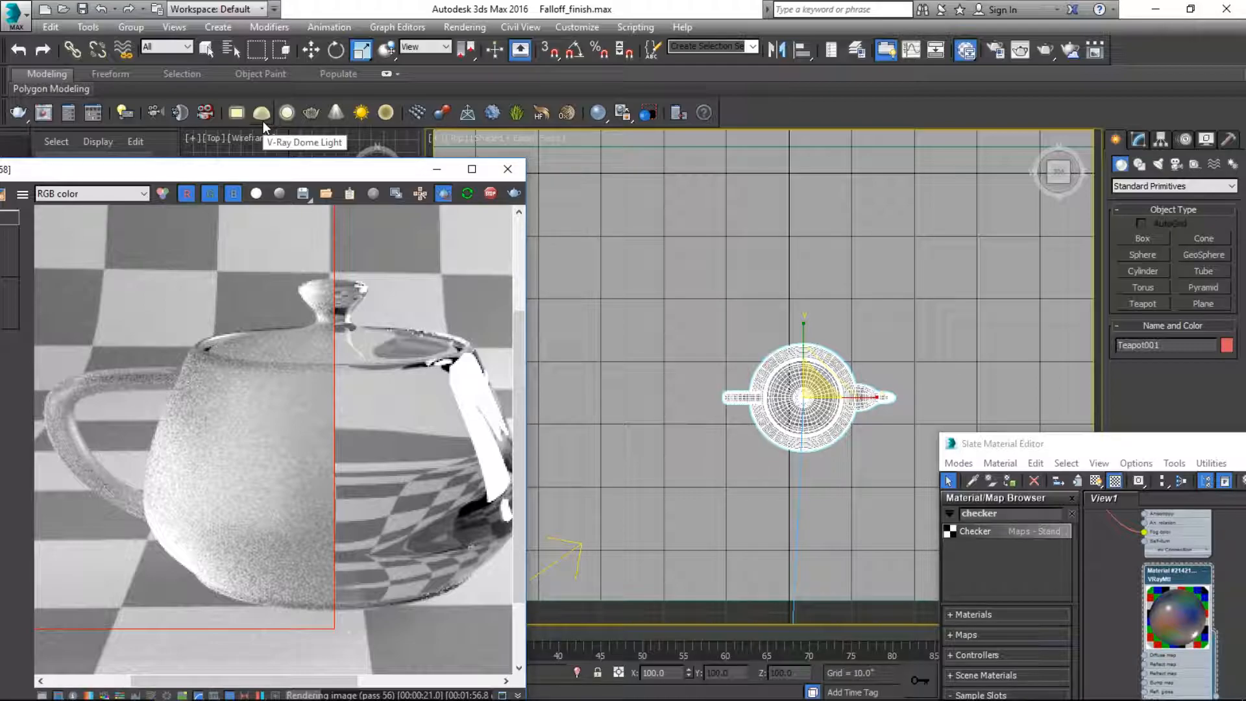
# - Start creating a V-Ray dome light
pyautogui.click(263, 120)
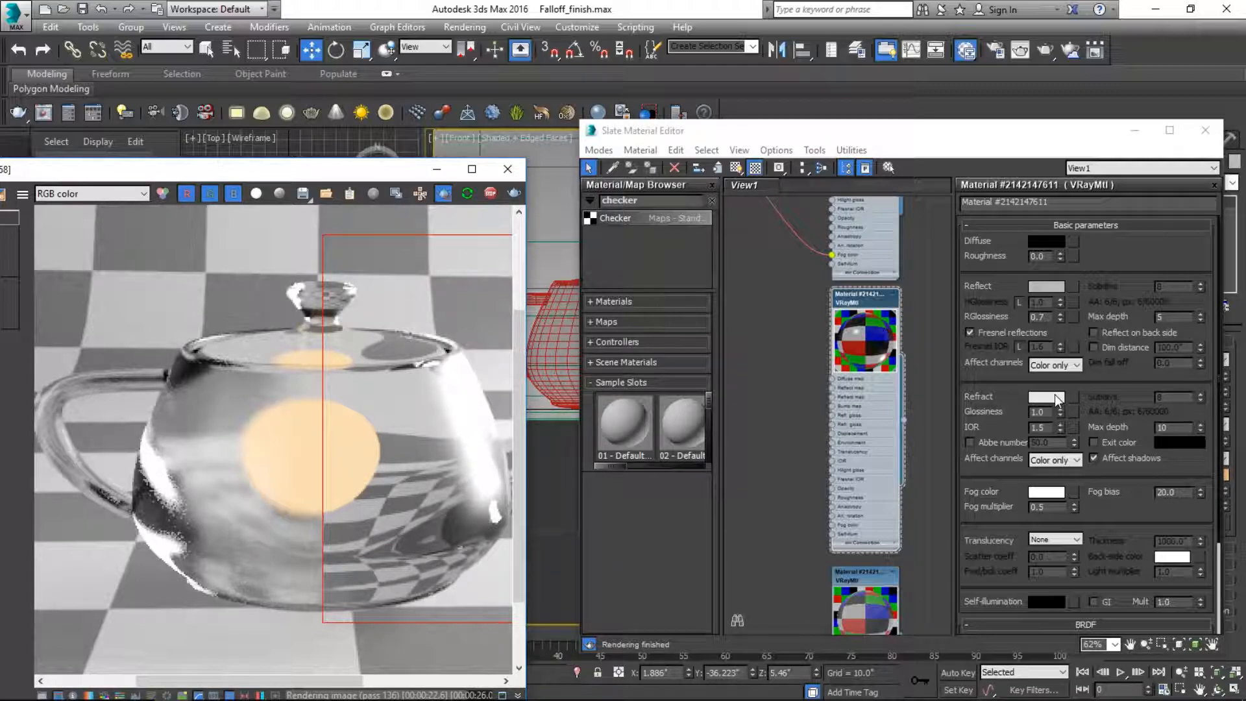
# - Open the fog color of the teapot's glass material for editing
pyautogui.scroll(-2, 1056, 398)
pyautogui.click(1045, 373)
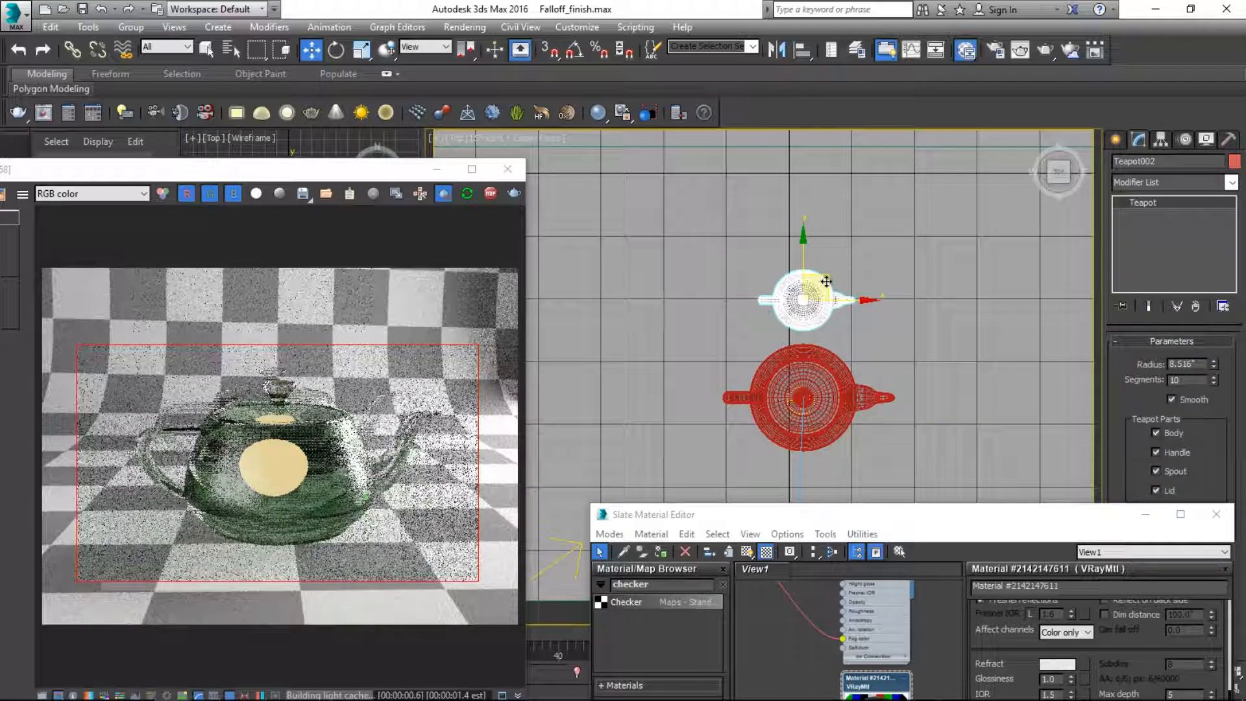
# - Make three copies of the small teapot in the top view and spread the small teapots out behind the large teapot
pyautogui.moveTo(825, 281); pyautogui.dragTo(775, 303)
pyautogui.keyDown('shift'); pyautogui.moveTo(775, 303); pyautogui.dragTo(853, 290); pyautogui.keyUp('shift')
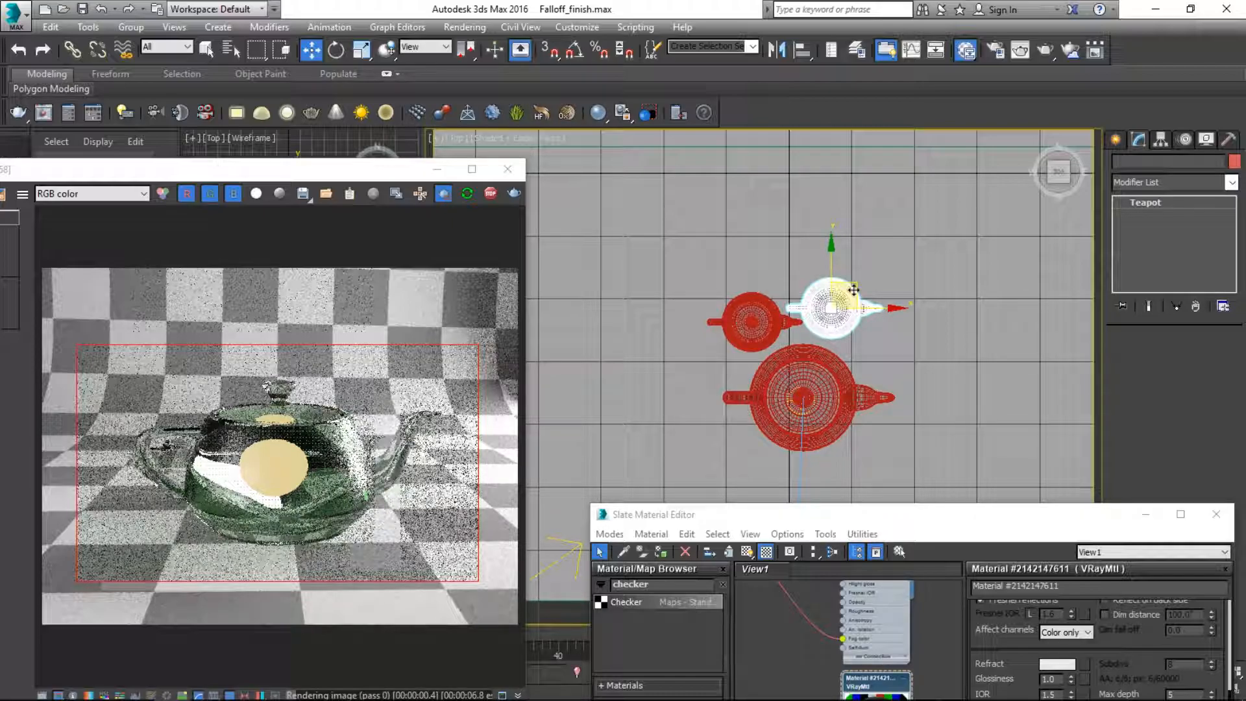
pyautogui.keyDown('shift'); pyautogui.moveTo(853, 290); pyautogui.dragTo(768, 172); pyautogui.keyUp('shift')
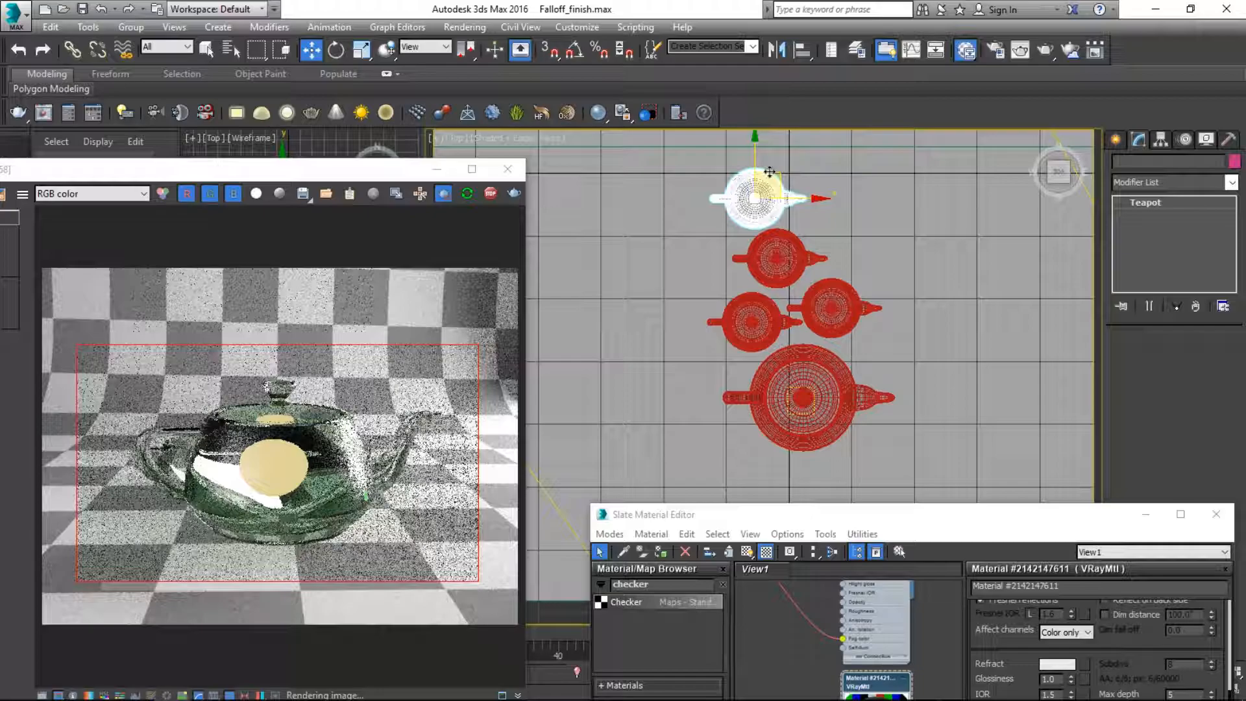
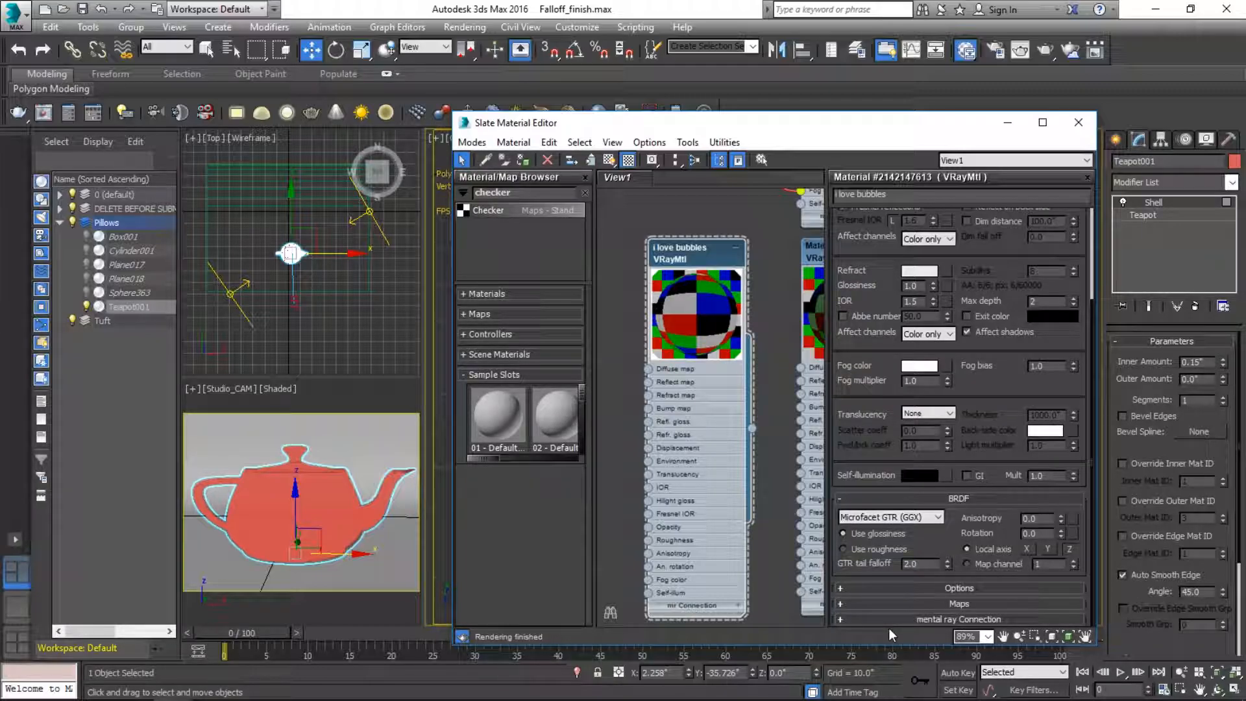
# - Show the map slots of the "I love bubbles" material and arrange the material editor beside the V-Ray frame buffer
pyautogui.click(889, 604)
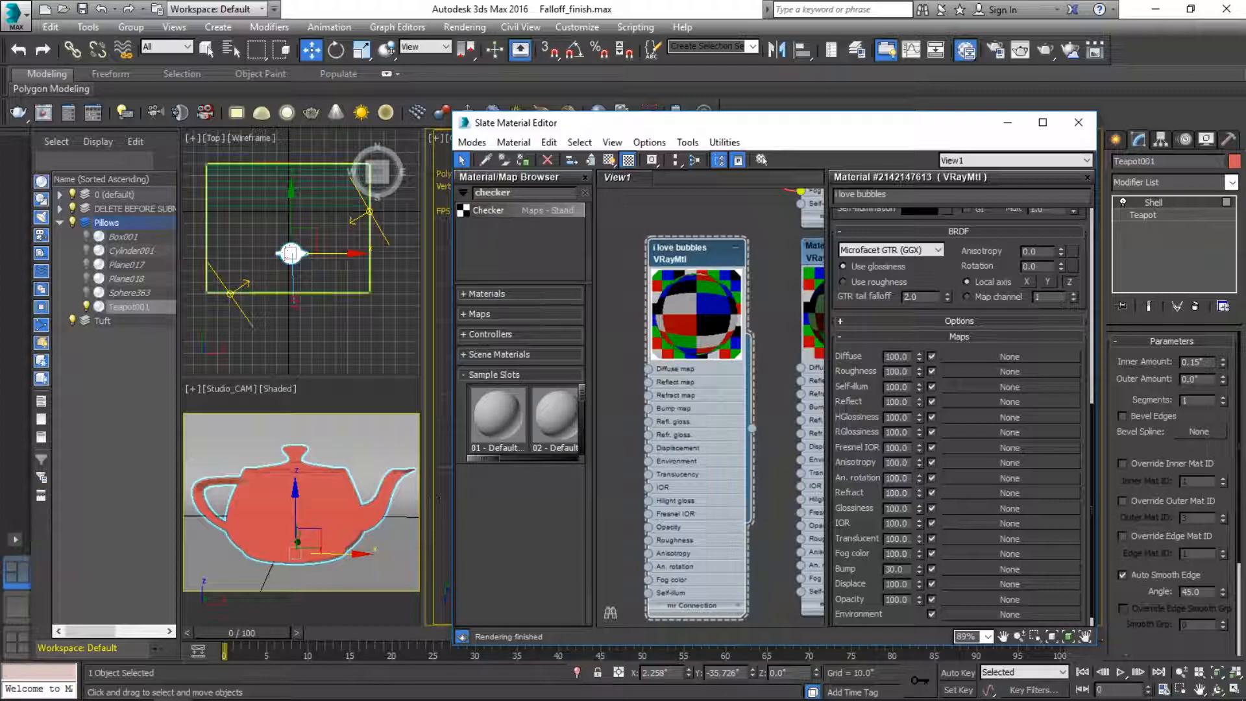
pyautogui.moveTo(172, 685)
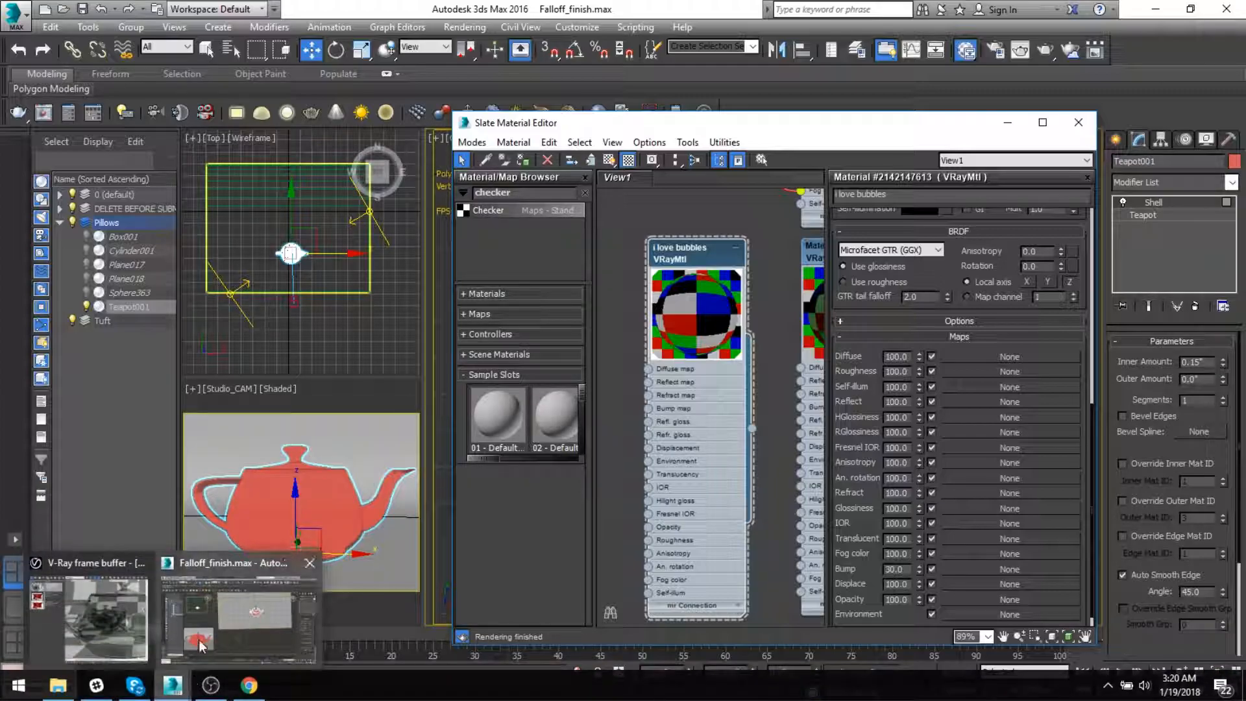
pyautogui.click(98, 616)
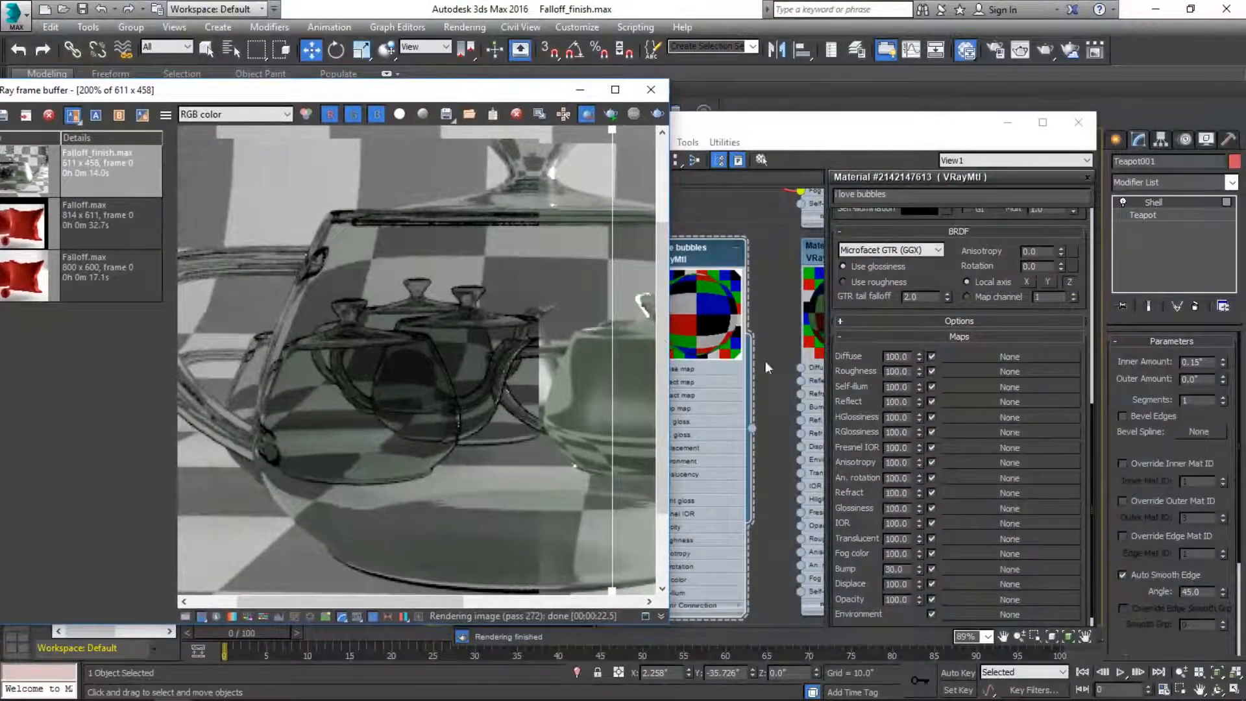
pyautogui.moveTo(767, 129); pyautogui.dragTo(696, 85)
pyautogui.scroll(-2, 600, 279)
pyautogui.moveTo(600, 279); pyautogui.dragTo(662, 284, button='middle')
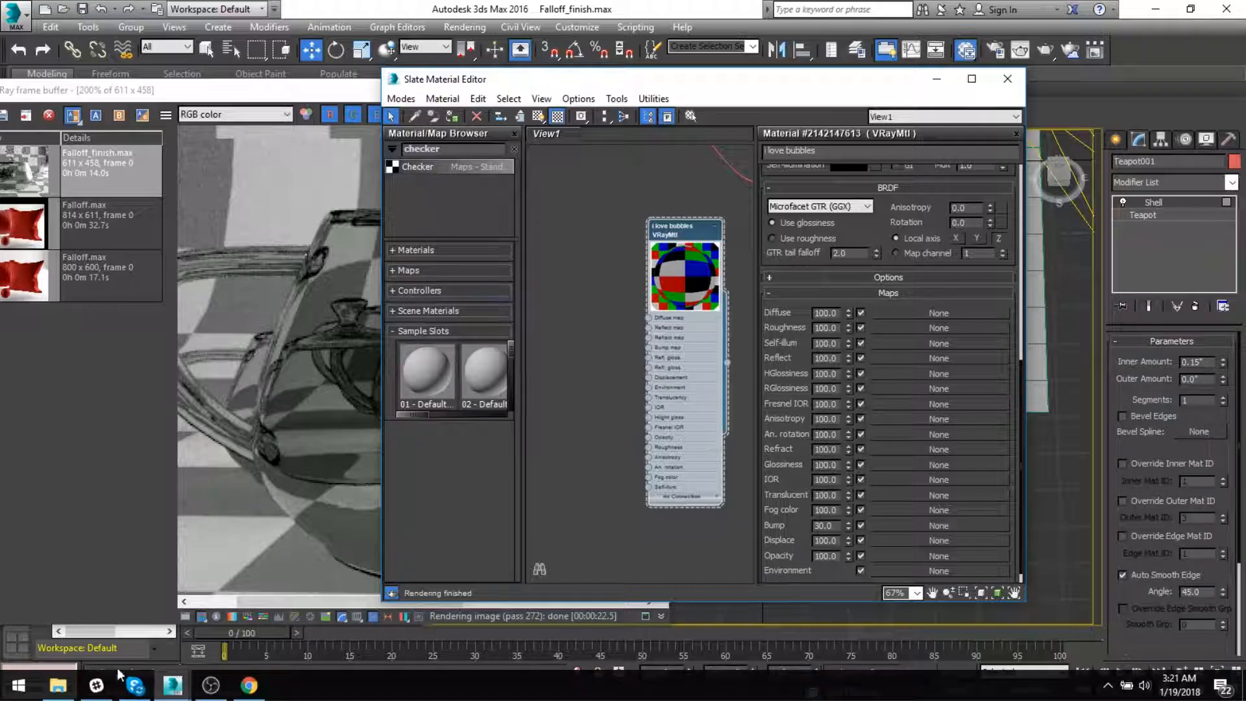
# - Switch to File Explorer and look through the Textures folder and This PC
pyautogui.click(58, 685)
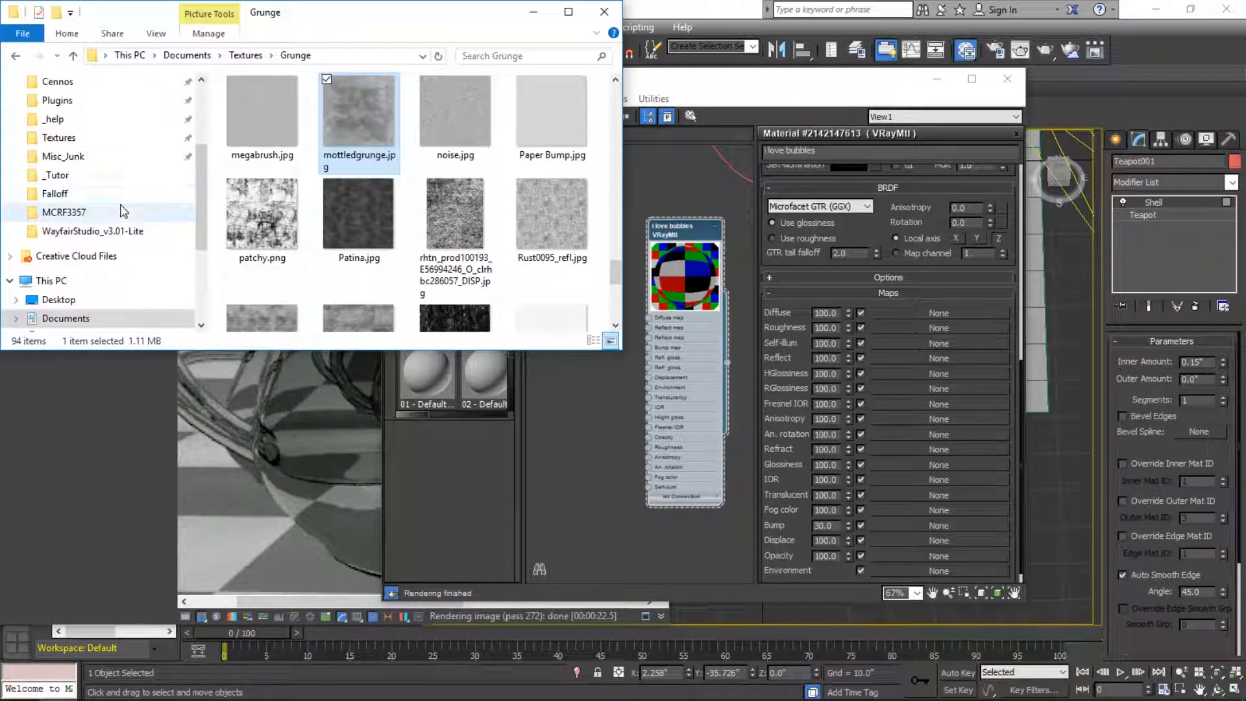
pyautogui.scroll(-1, 52, 195)
pyautogui.scroll(2, 44, 186)
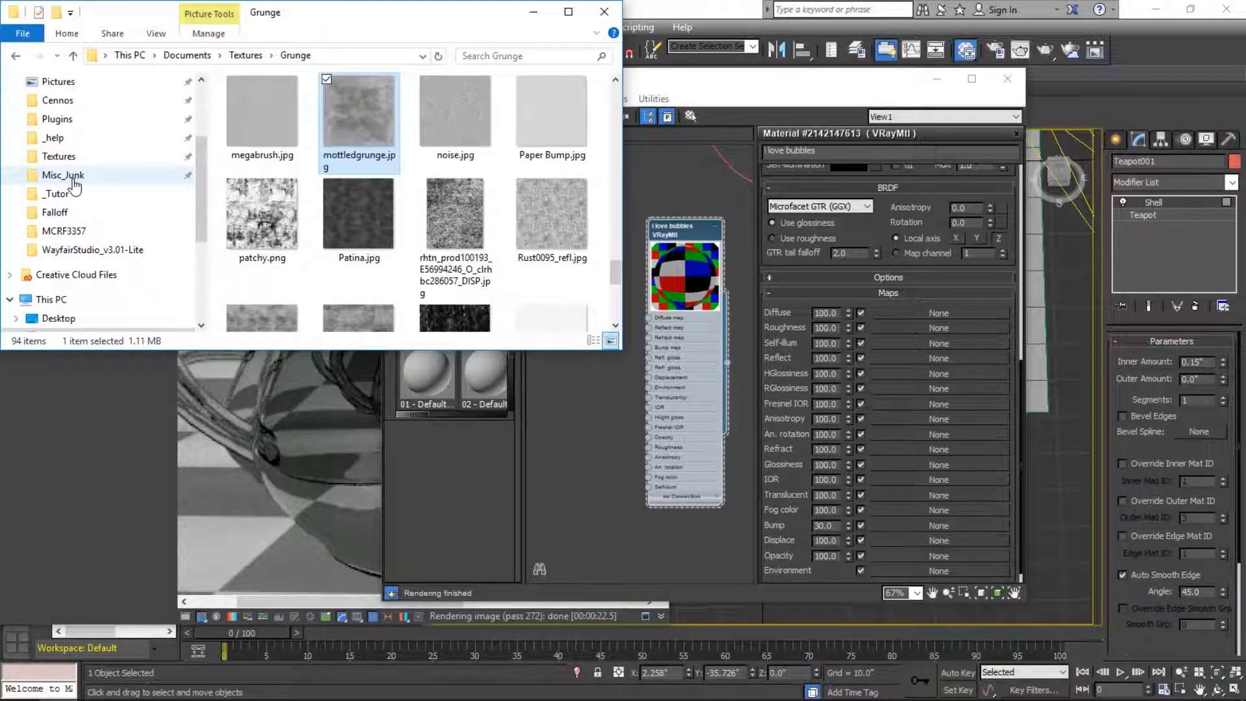
pyautogui.click(81, 159)
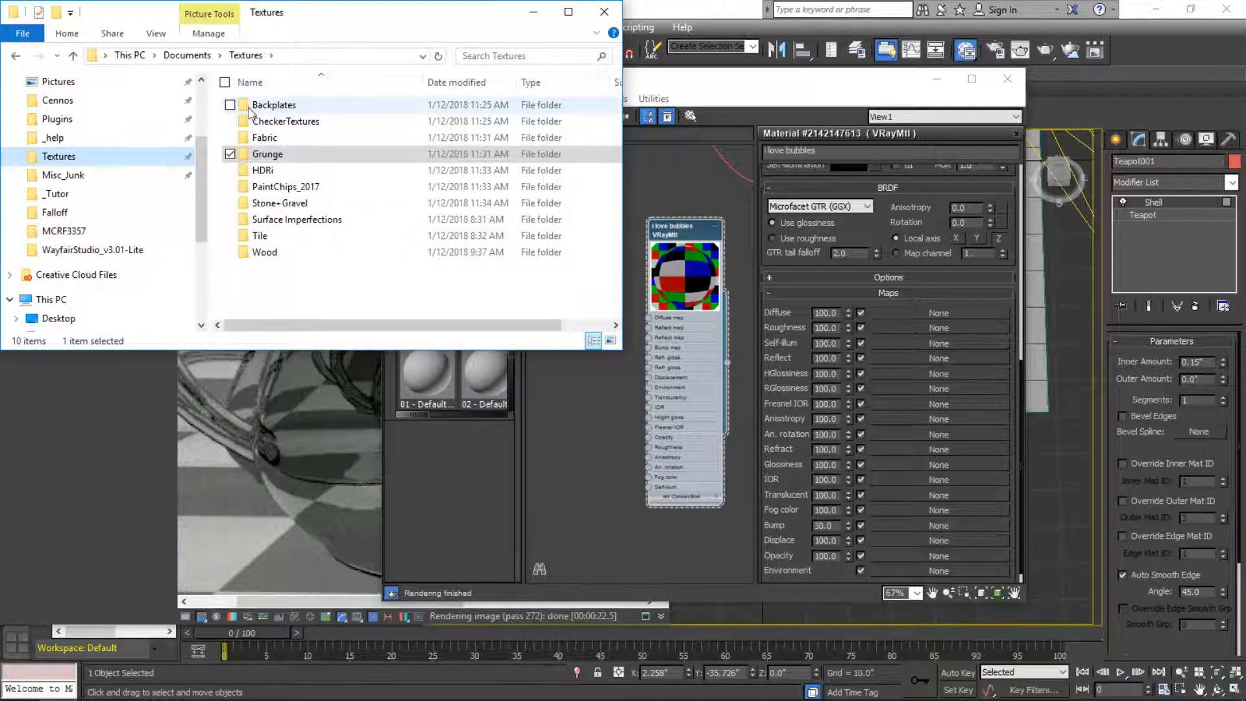
pyautogui.scroll(-2, 59, 176)
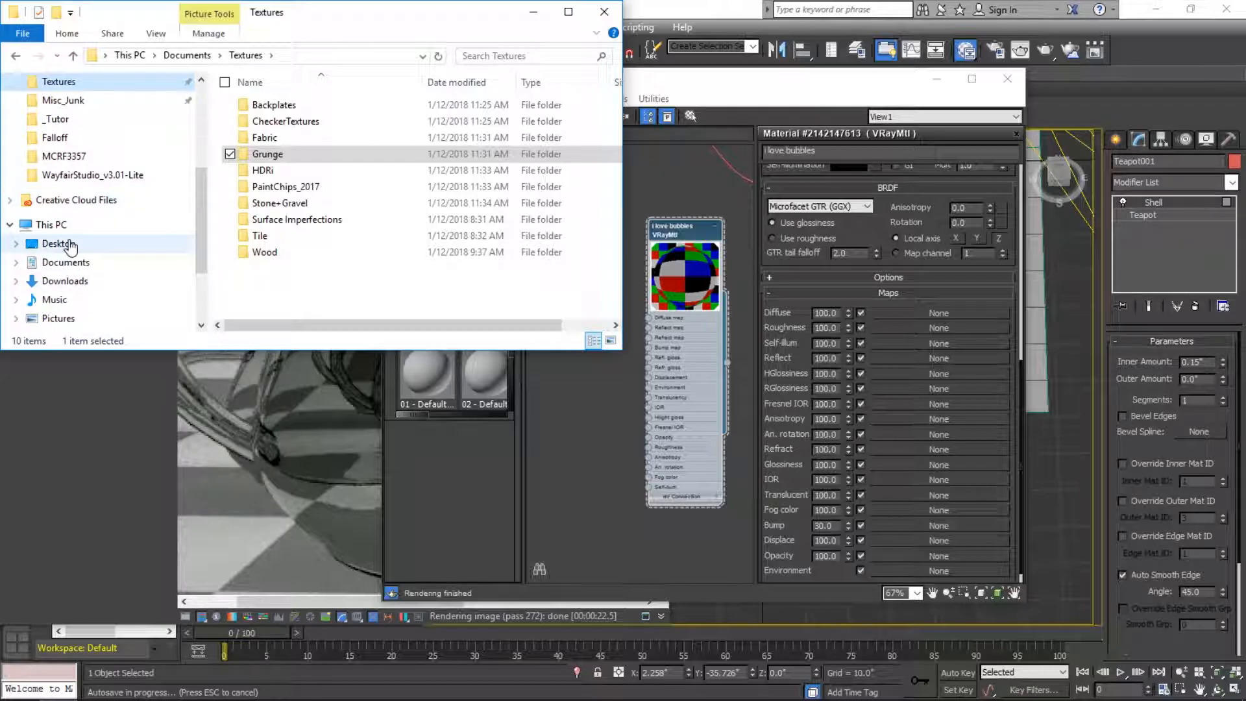
pyautogui.click(52, 224)
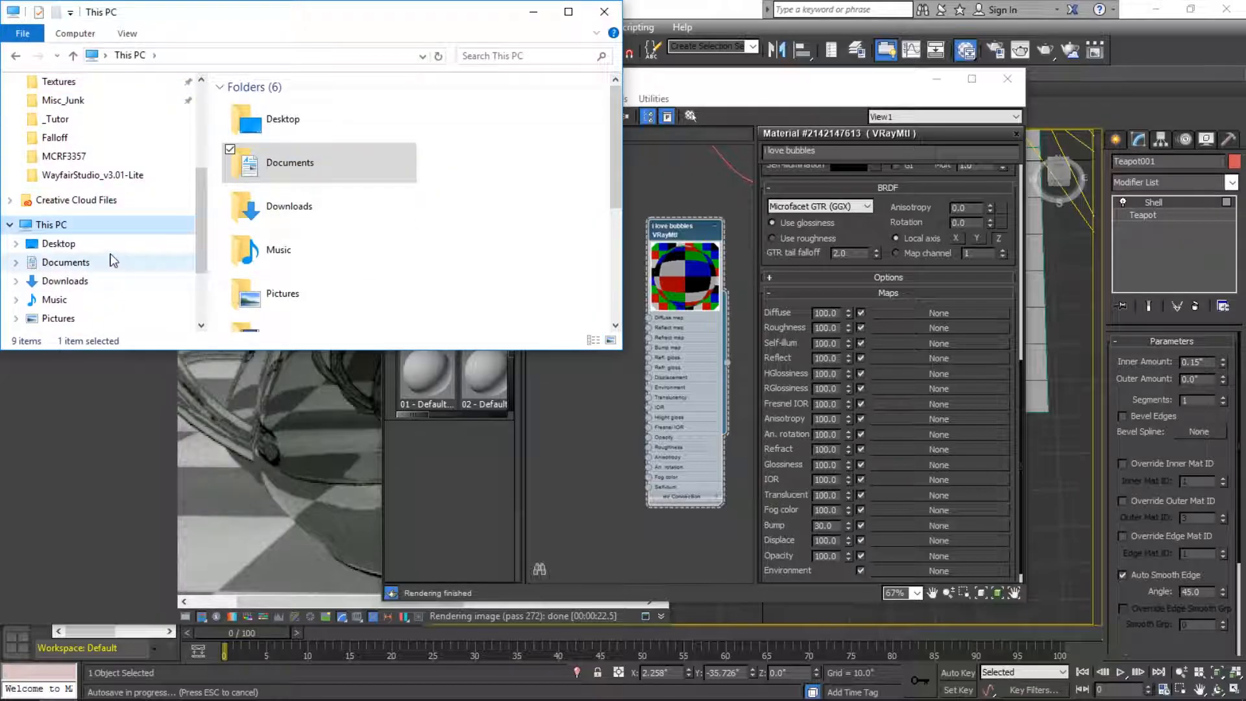
pyautogui.scroll(-2, 83, 255)
pyautogui.scroll(6, 84, 179)
pyautogui.scroll(-1, 84, 178)
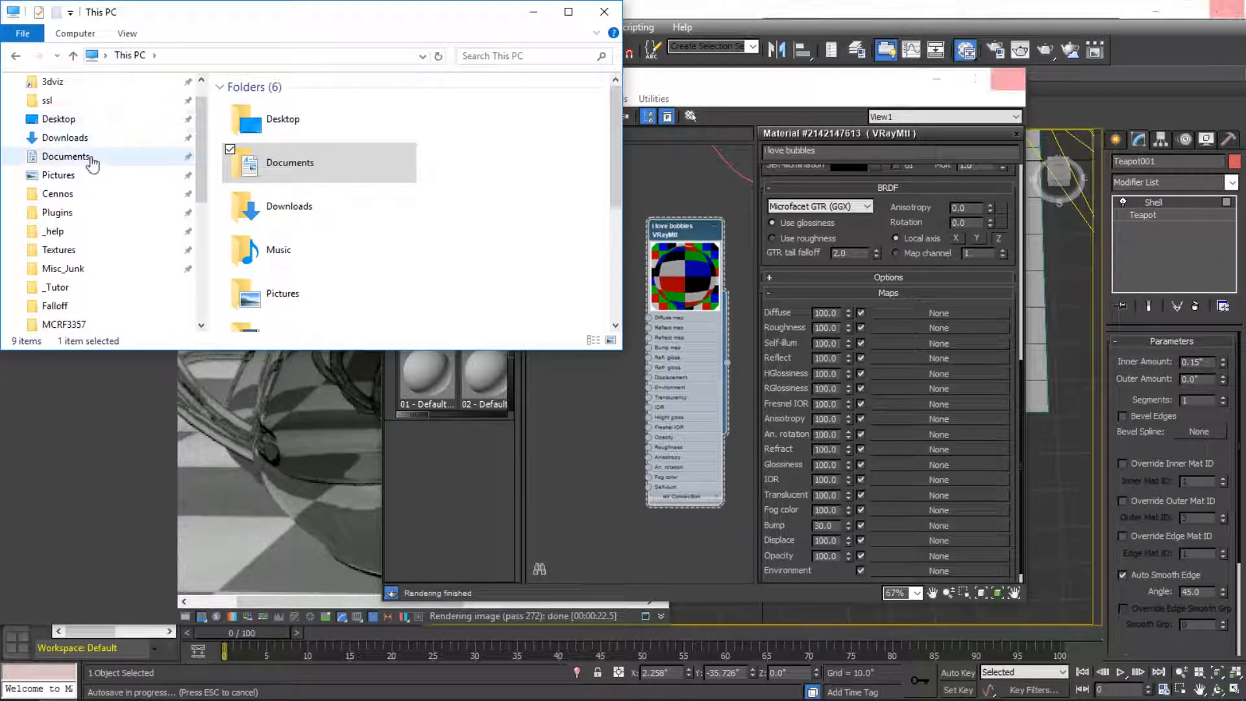
# - Open the wayfairMatLib folder under Documents > 3dsMax > materiallibraries and display its full path
pyautogui.click(97, 156)
pyautogui.doubleClick(285, 106)
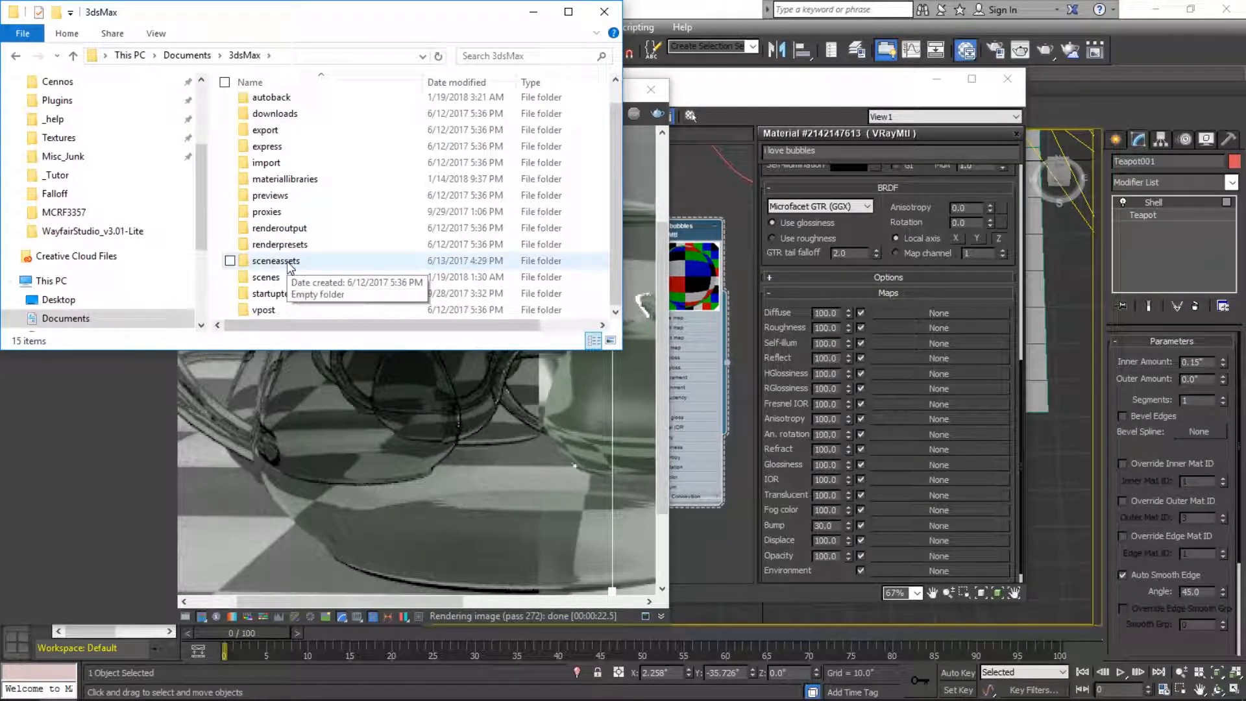
pyautogui.doubleClick(331, 179)
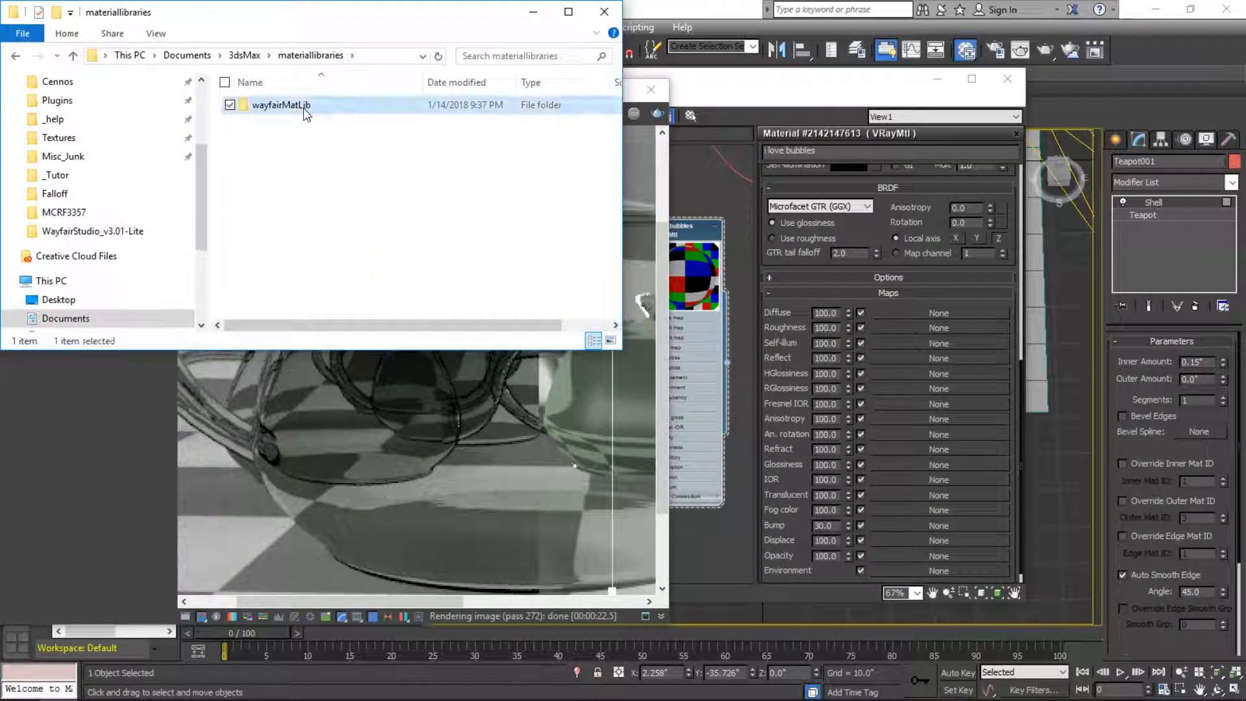
pyautogui.doubleClick(302, 107)
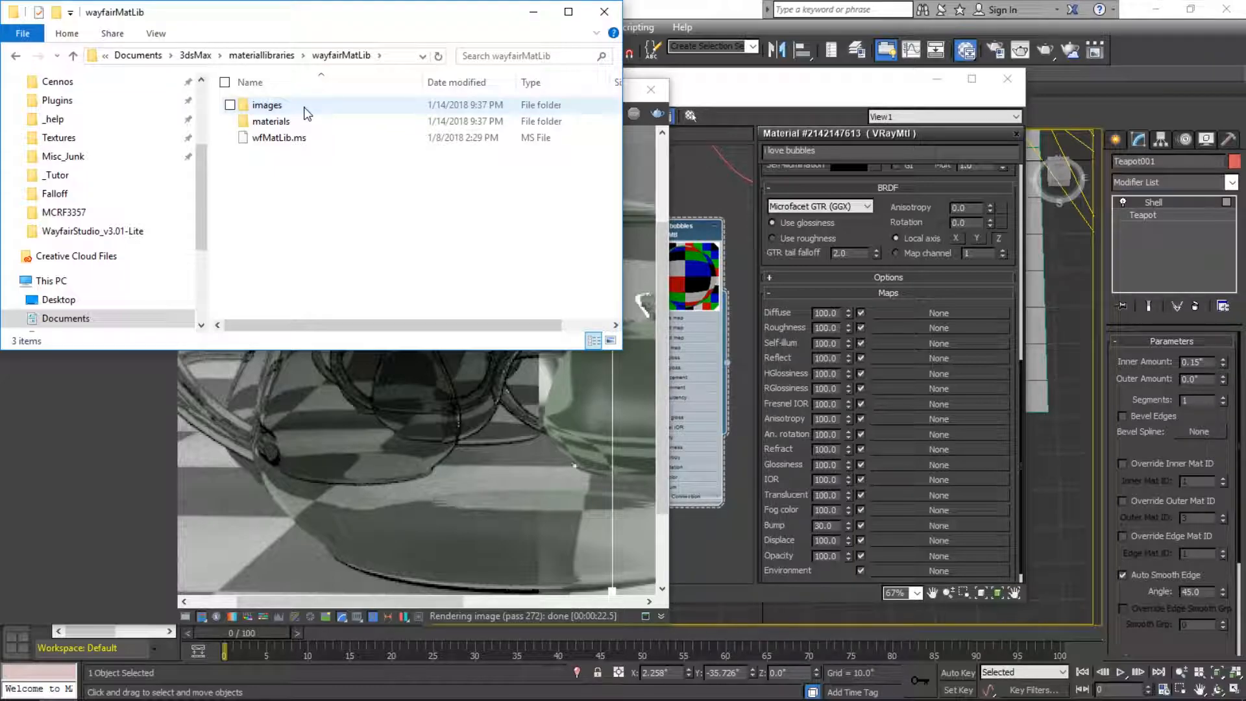
pyautogui.click(389, 56)
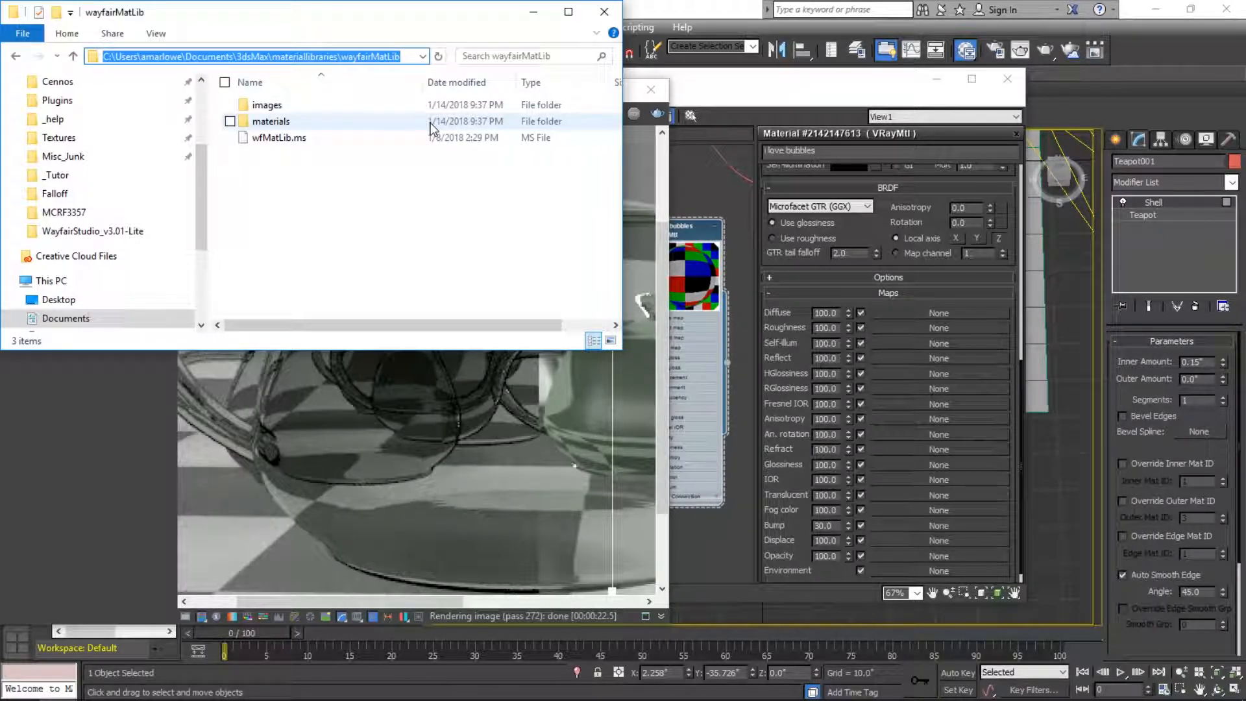
# - Check the library's images folder, open the Glass folder inside materials, and maximize the window
pyautogui.doubleClick(310, 114)
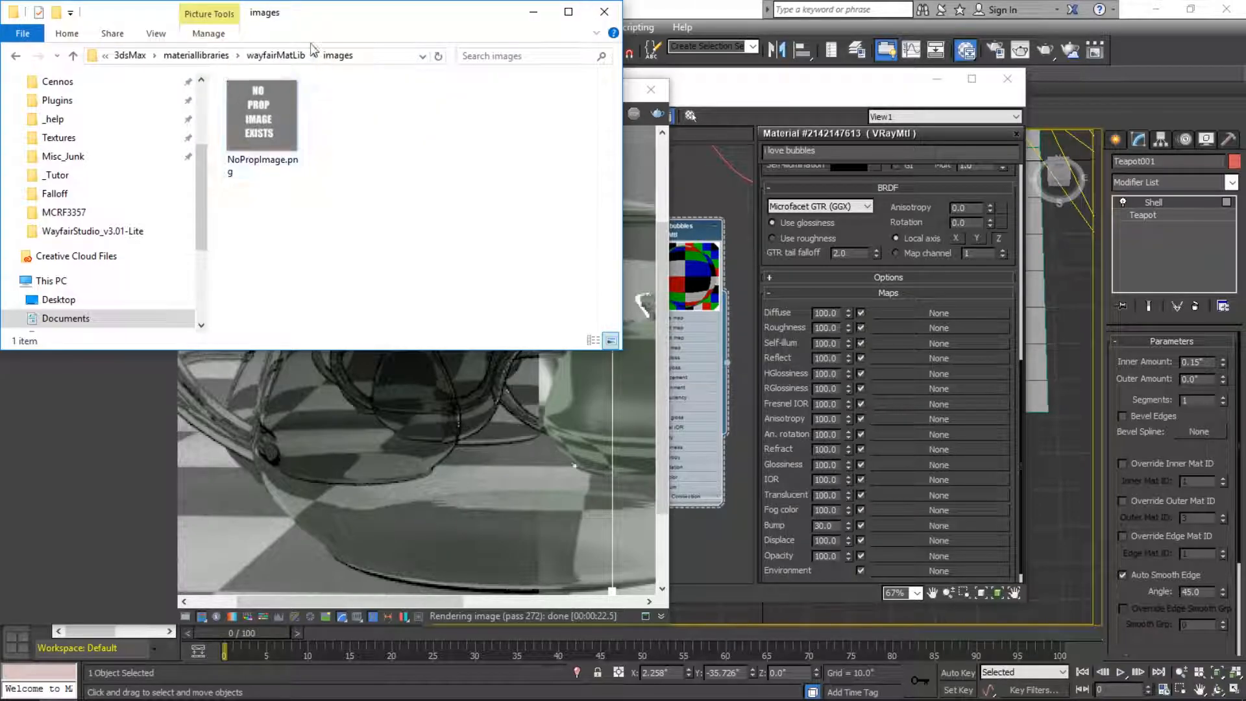
pyautogui.click(283, 60)
pyautogui.doubleClick(277, 122)
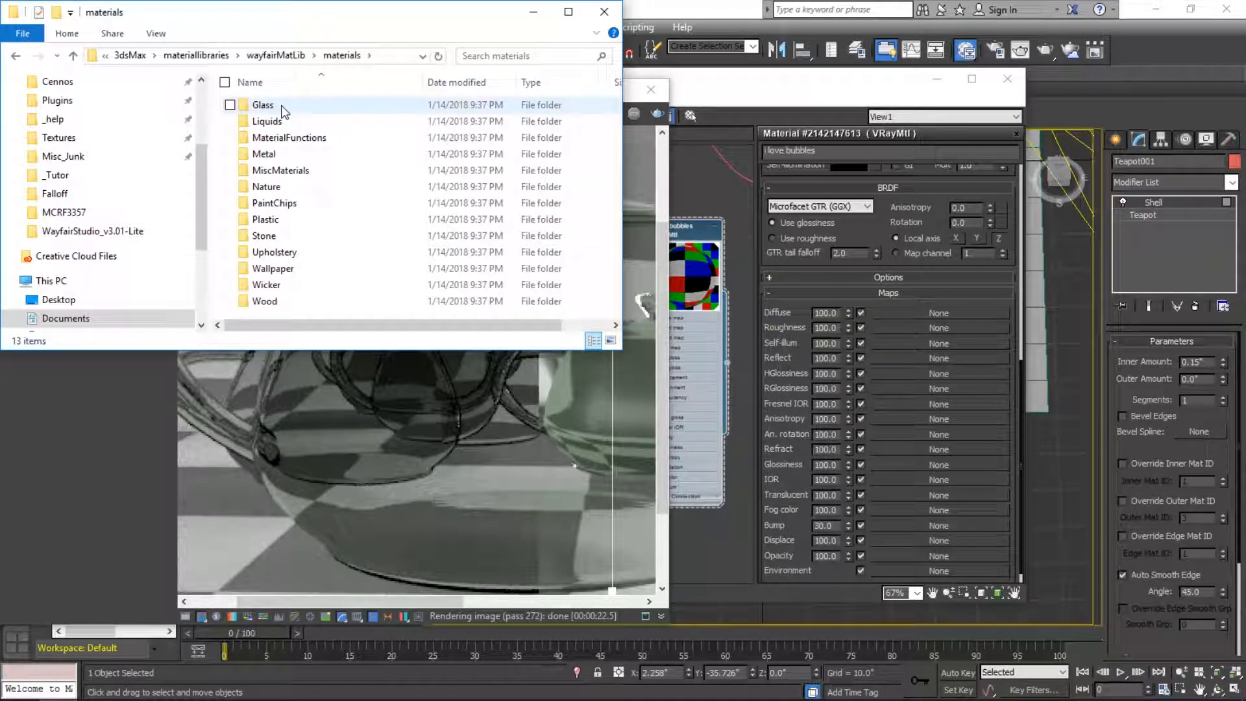
pyautogui.doubleClick(266, 105)
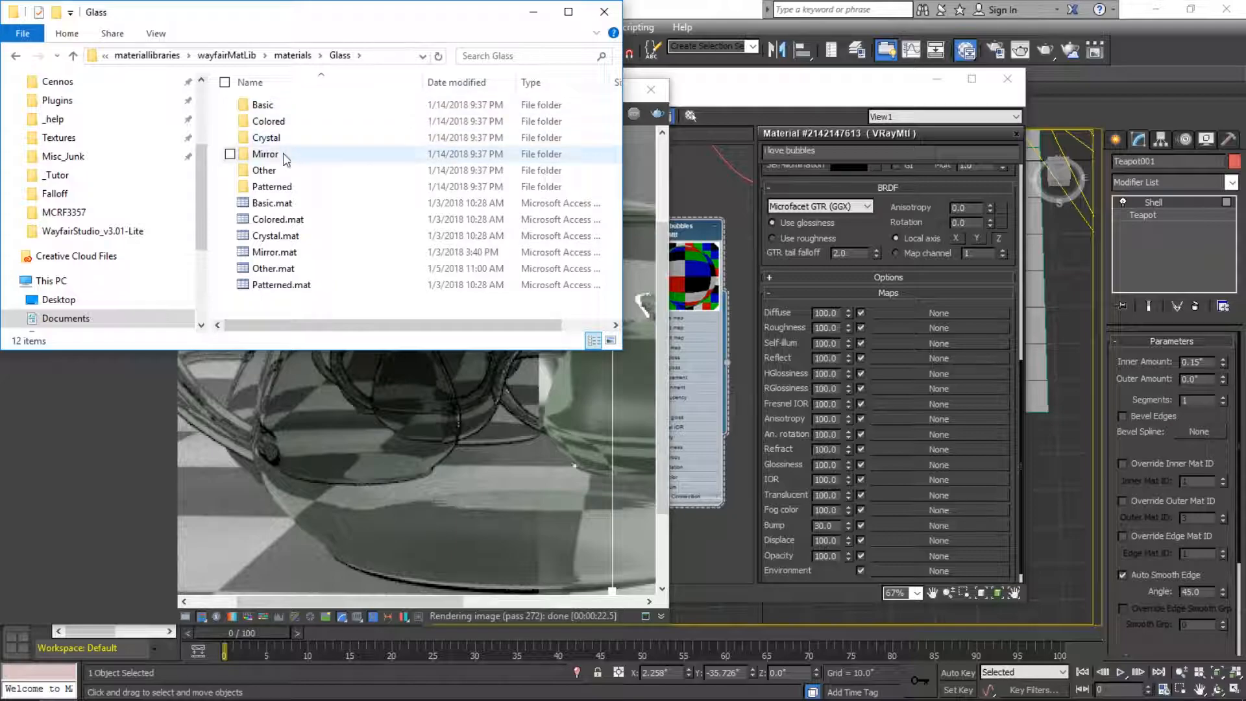
pyautogui.moveTo(308, 306)
pyautogui.mouseDown()
pyautogui.moveTo(331, 198)
pyautogui.moveTo(304, 308)
pyautogui.mouseUp()
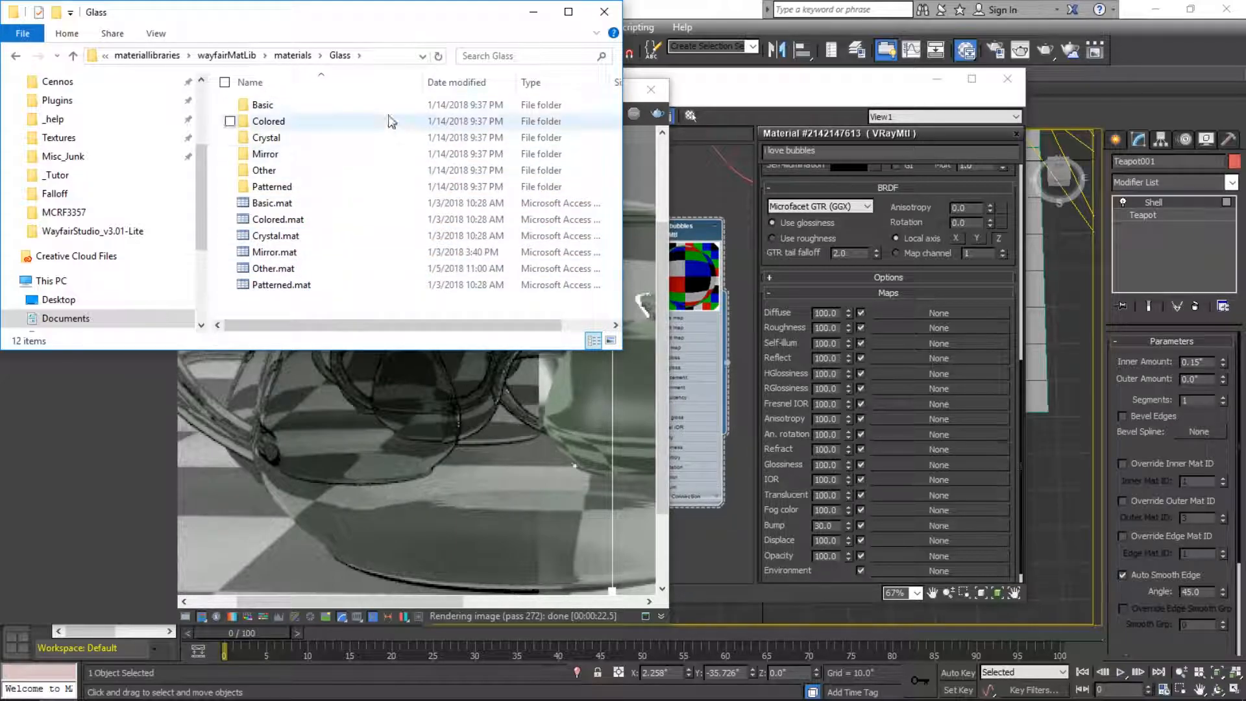
pyautogui.click(568, 12)
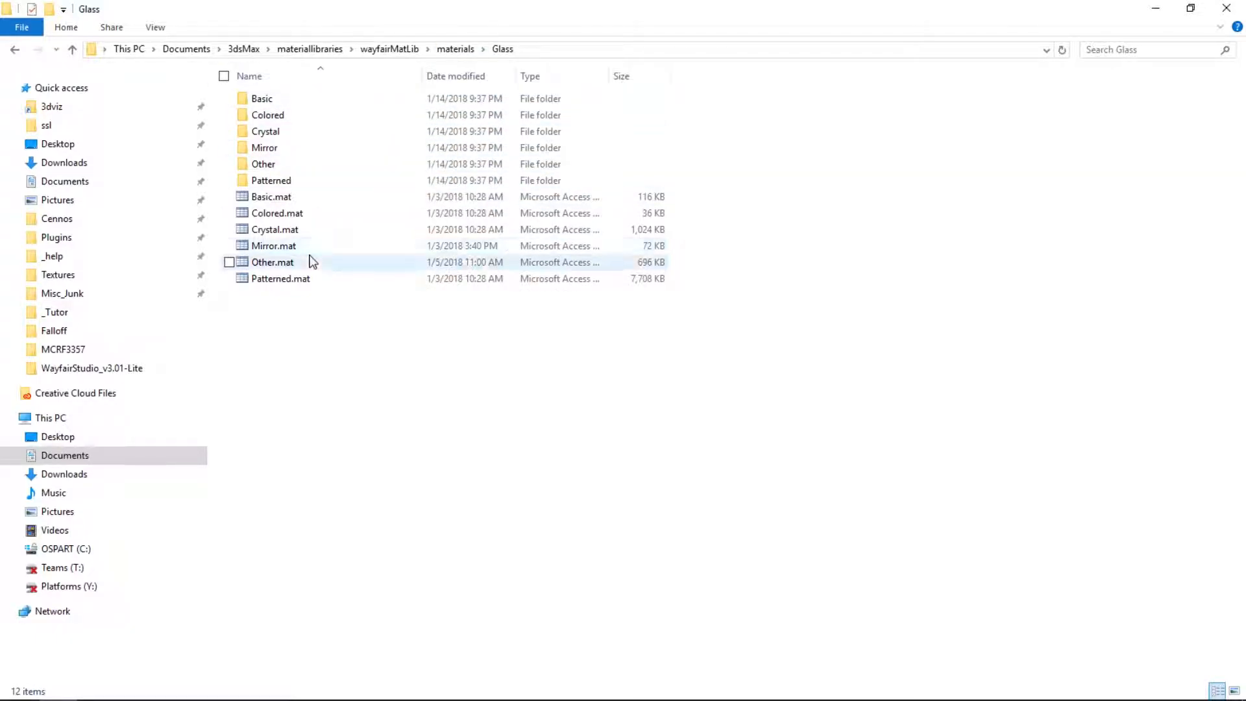
# - View the high-resolution renders of the Patterned glass materials, from Glacier through Tiles and back to Aquatex
pyautogui.doubleClick(285, 180)
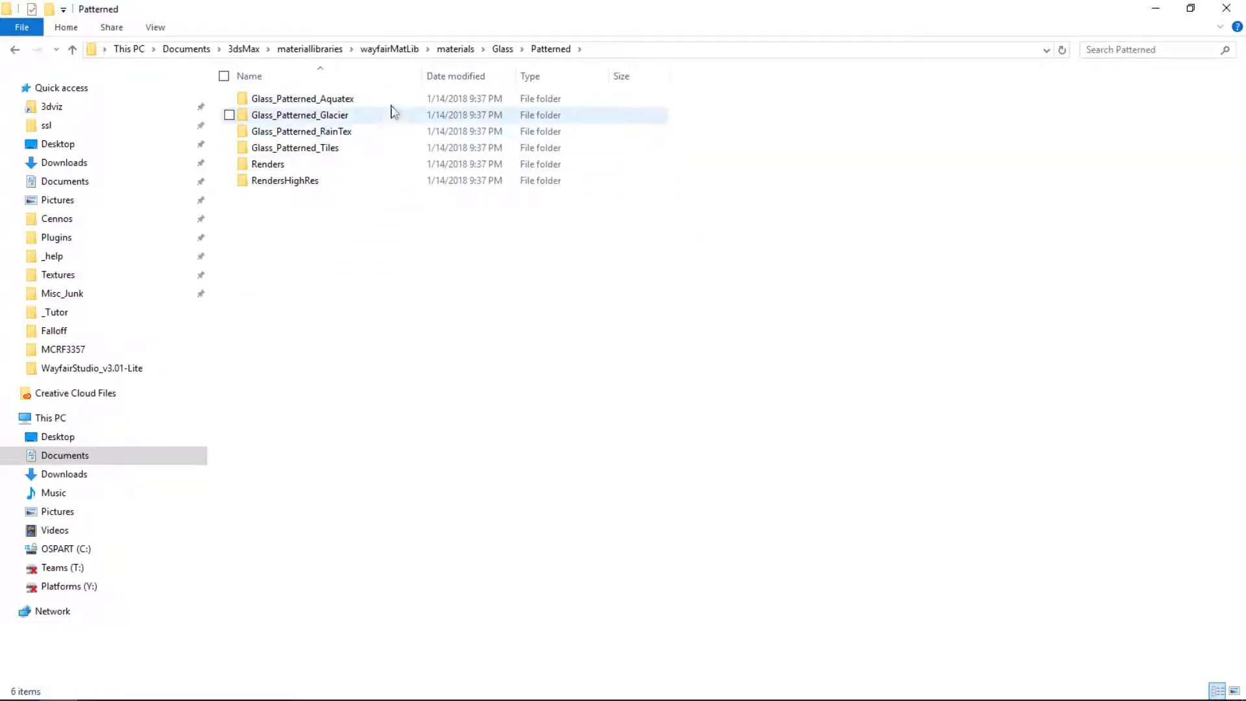
pyautogui.doubleClick(286, 182)
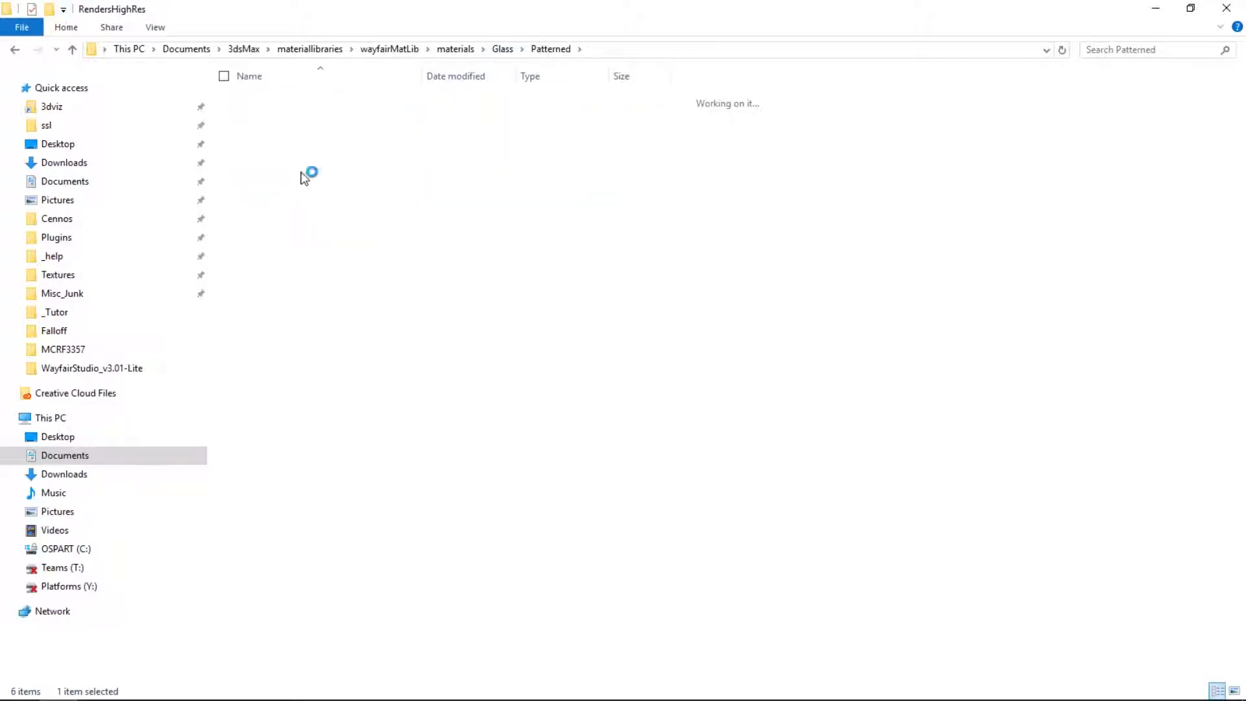
pyautogui.click(328, 105)
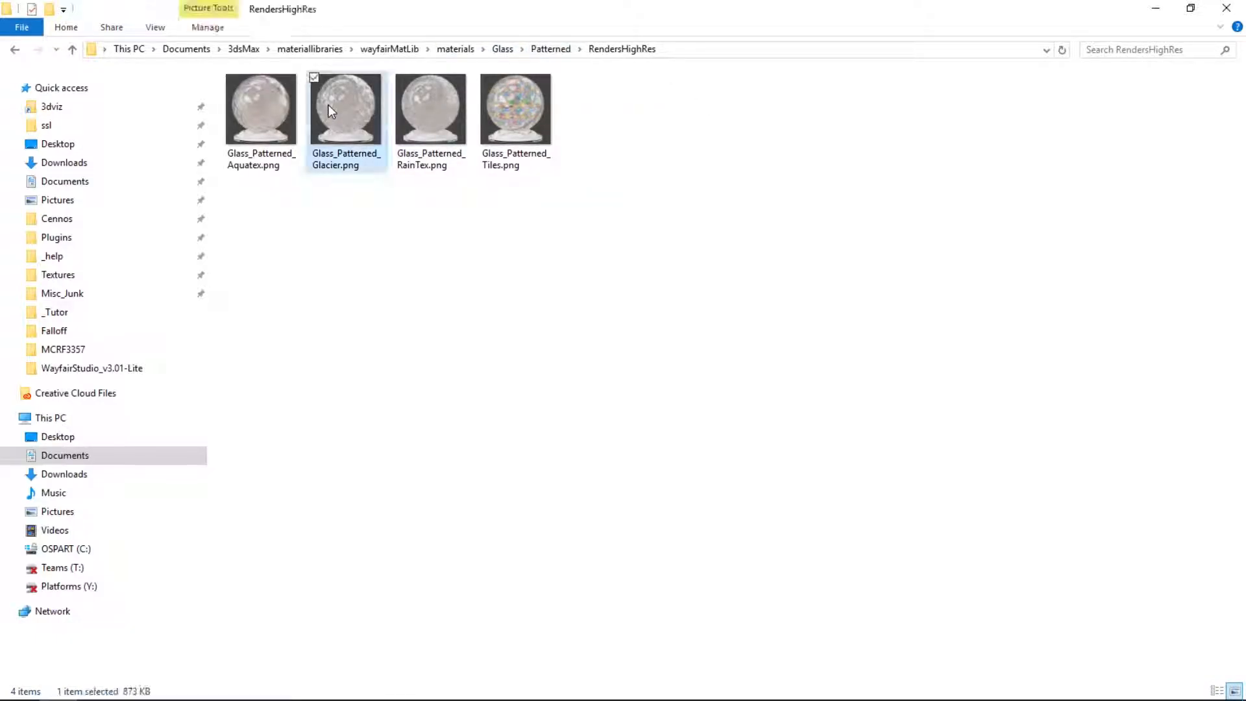
pyautogui.doubleClick(328, 105)
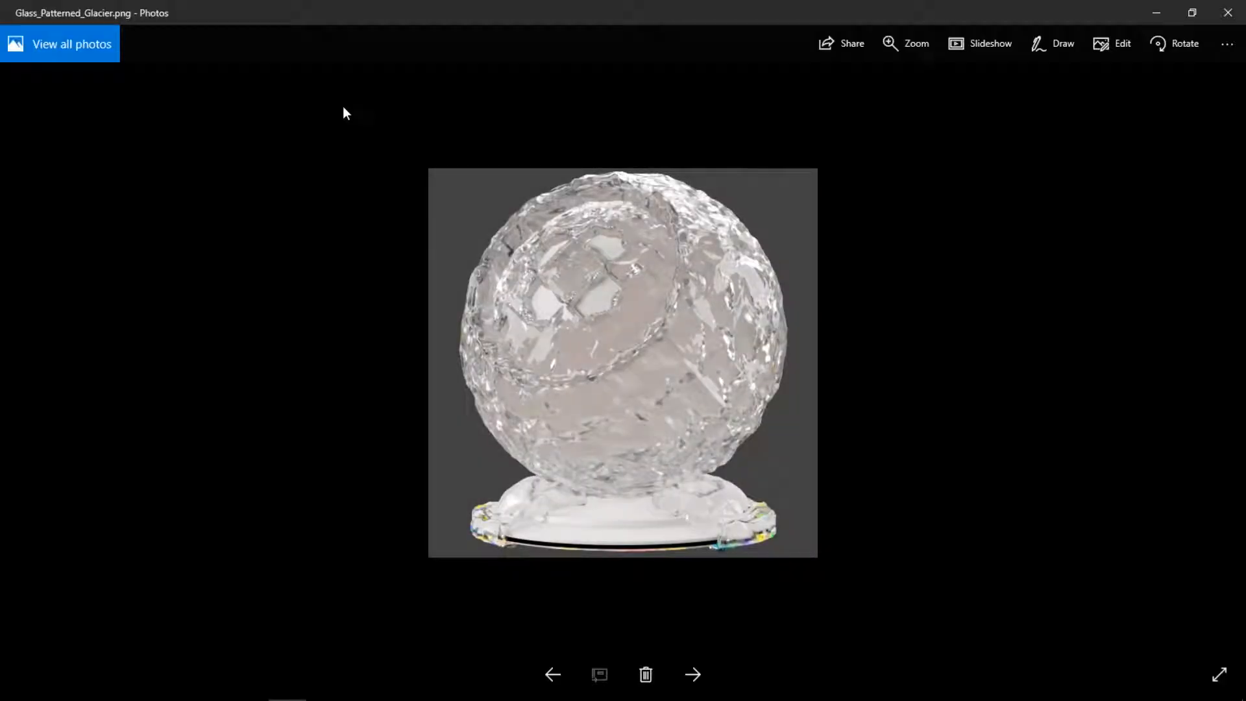
pyautogui.press('Right')
pyautogui.press('Right')
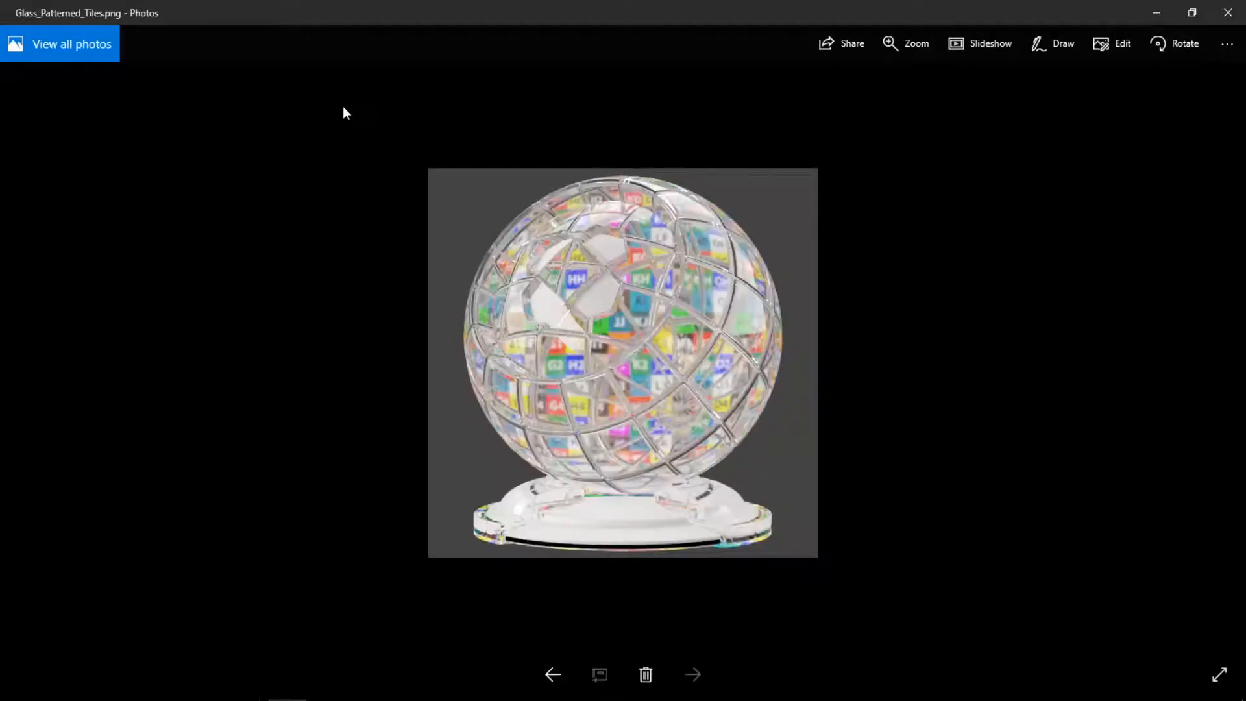
pyautogui.press('Left')
pyautogui.press('Left')
pyautogui.press('Left')
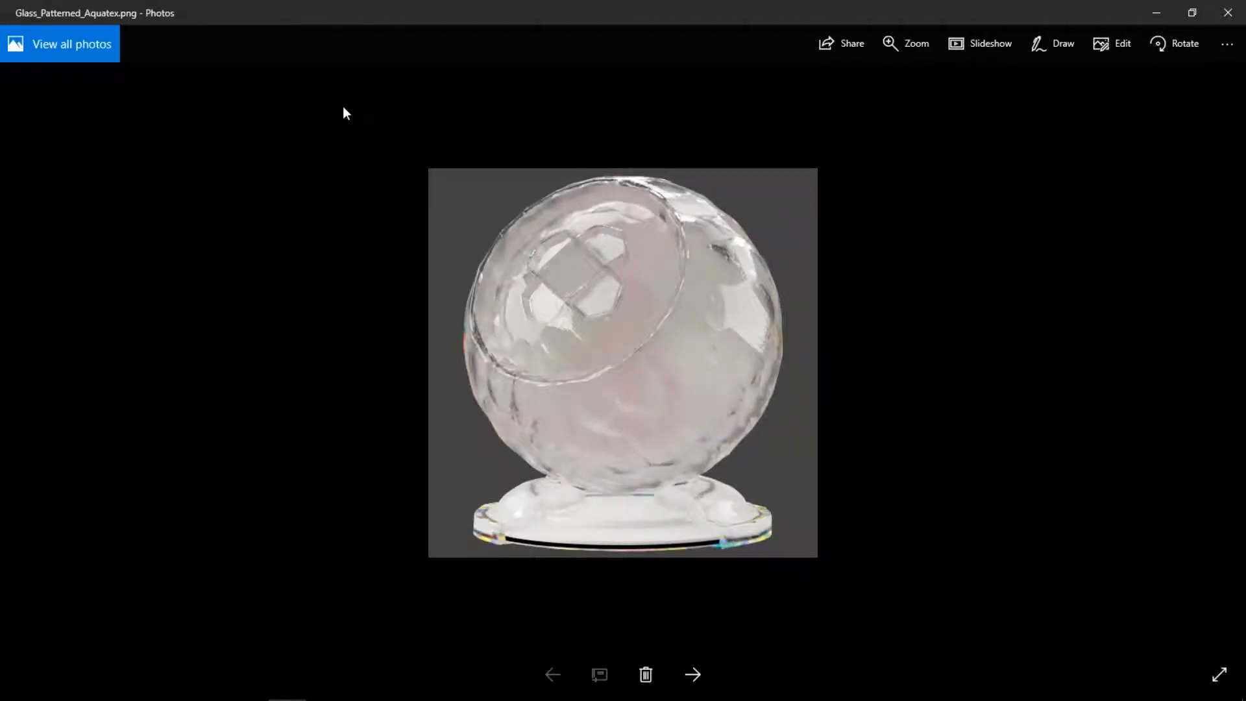
pyautogui.click(1227, 13)
# - Check the contents of the Other glass folder and return to the Glass folder
pyautogui.click(550, 49)
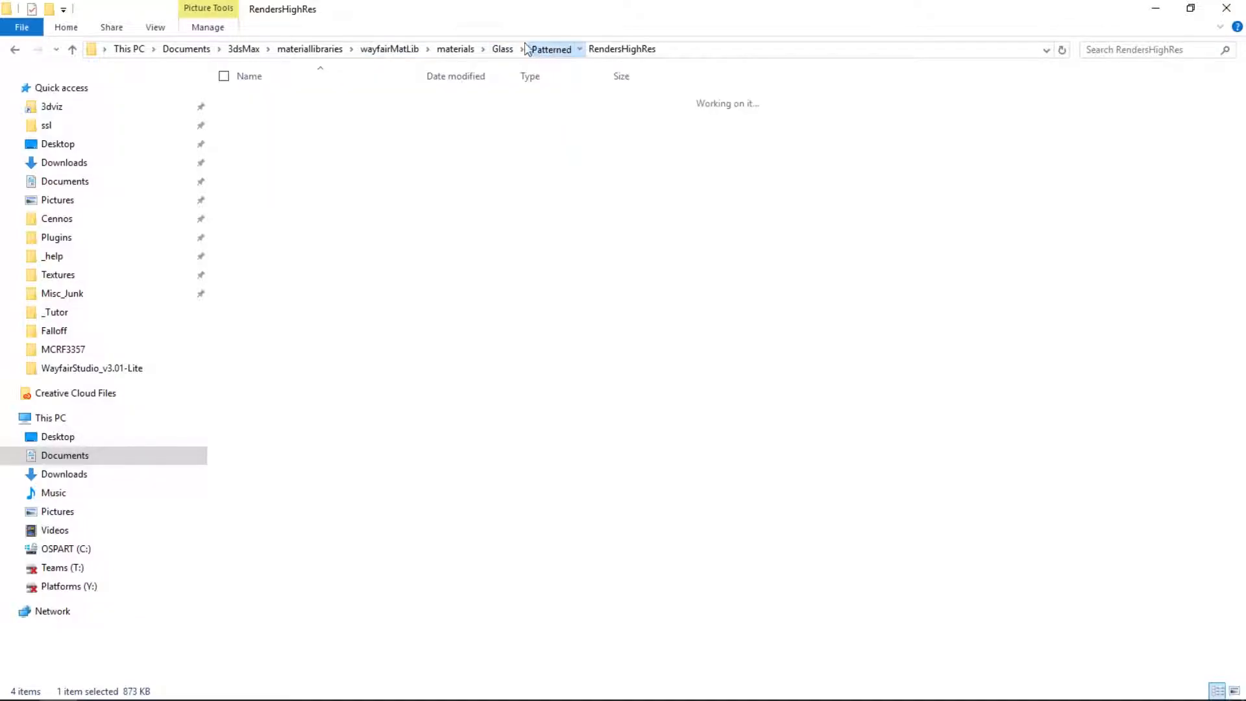
pyautogui.click(502, 49)
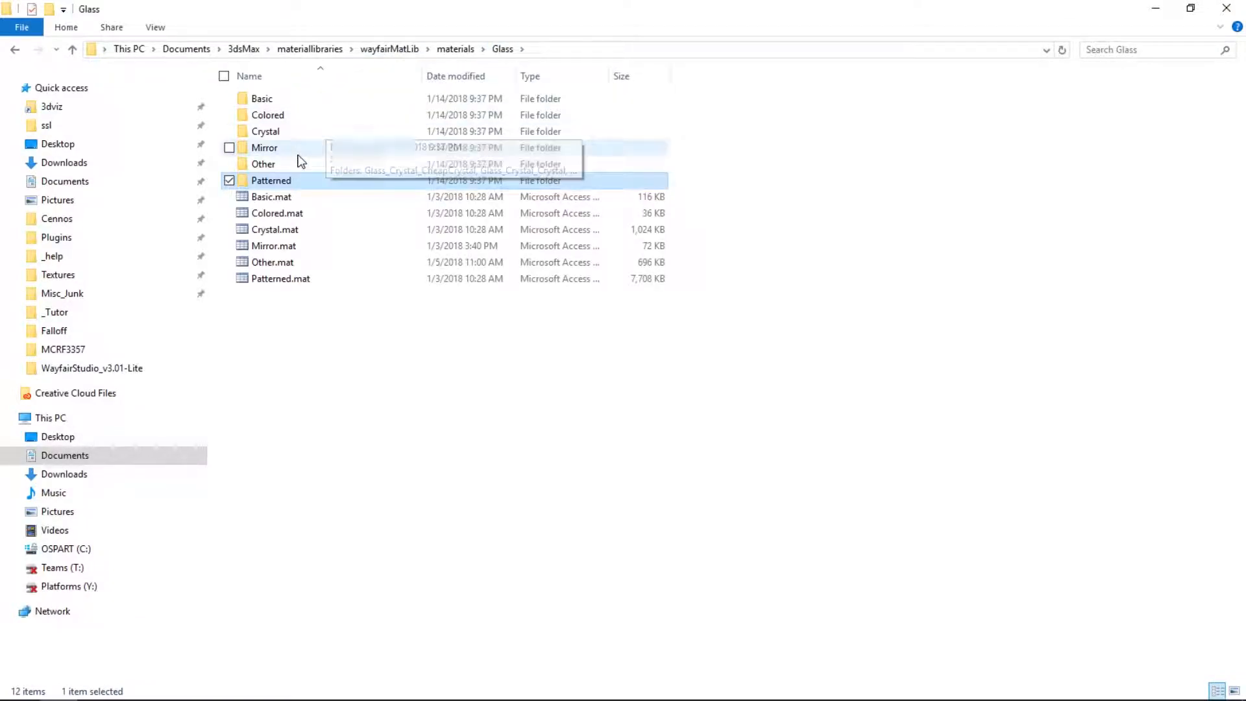
pyautogui.doubleClick(295, 163)
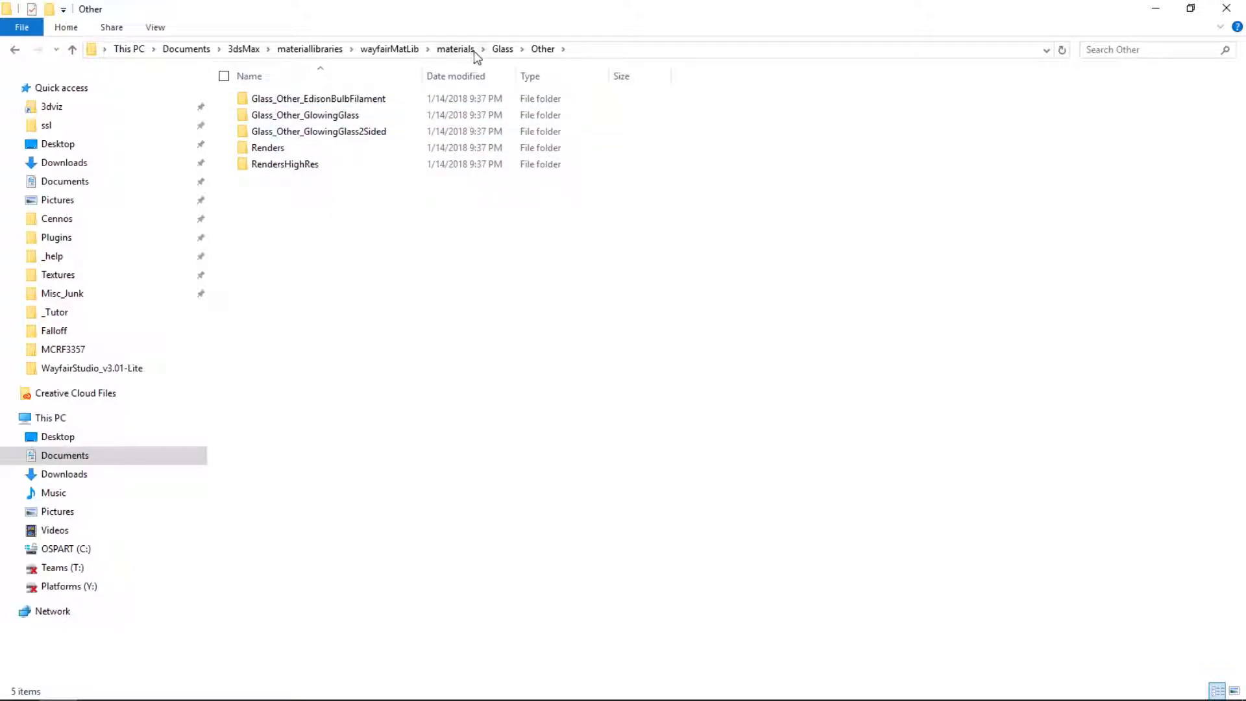
pyautogui.click(504, 49)
# - Open the Glass_Basic_Bubbles_Large texture folder inside the Basic glass folder
pyautogui.doubleClick(315, 106)
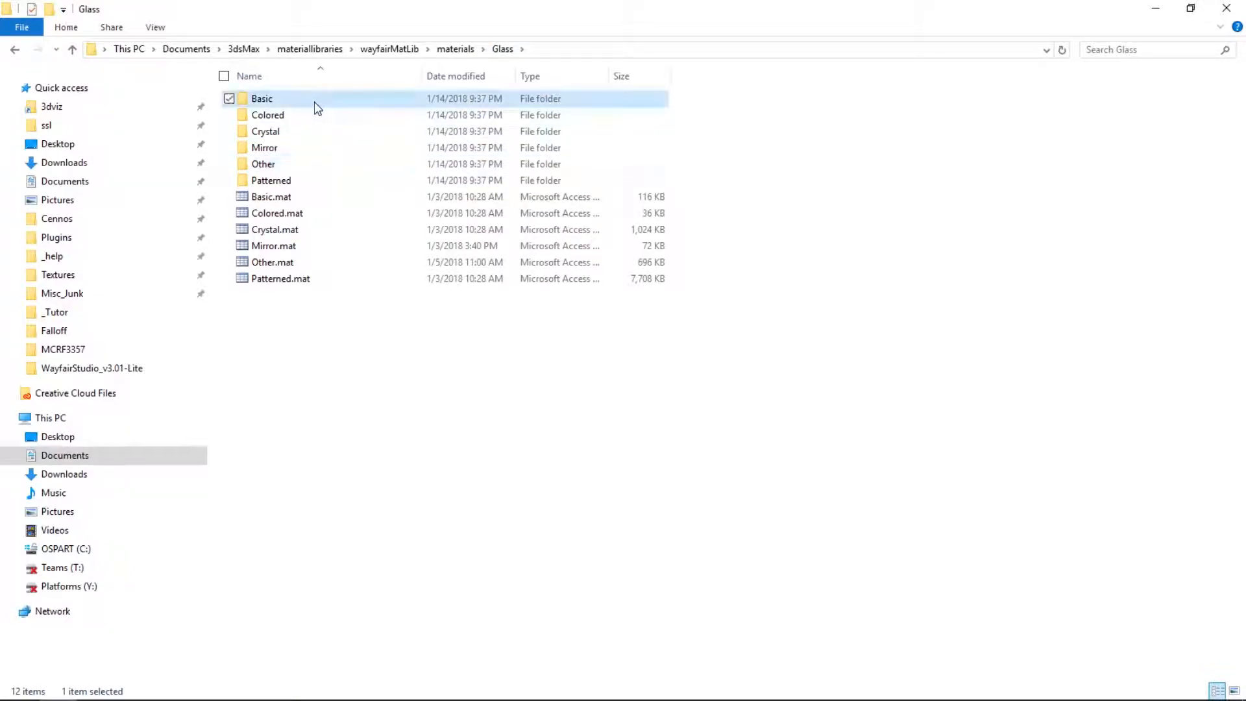
pyautogui.click(356, 104)
pyautogui.doubleClick(356, 104)
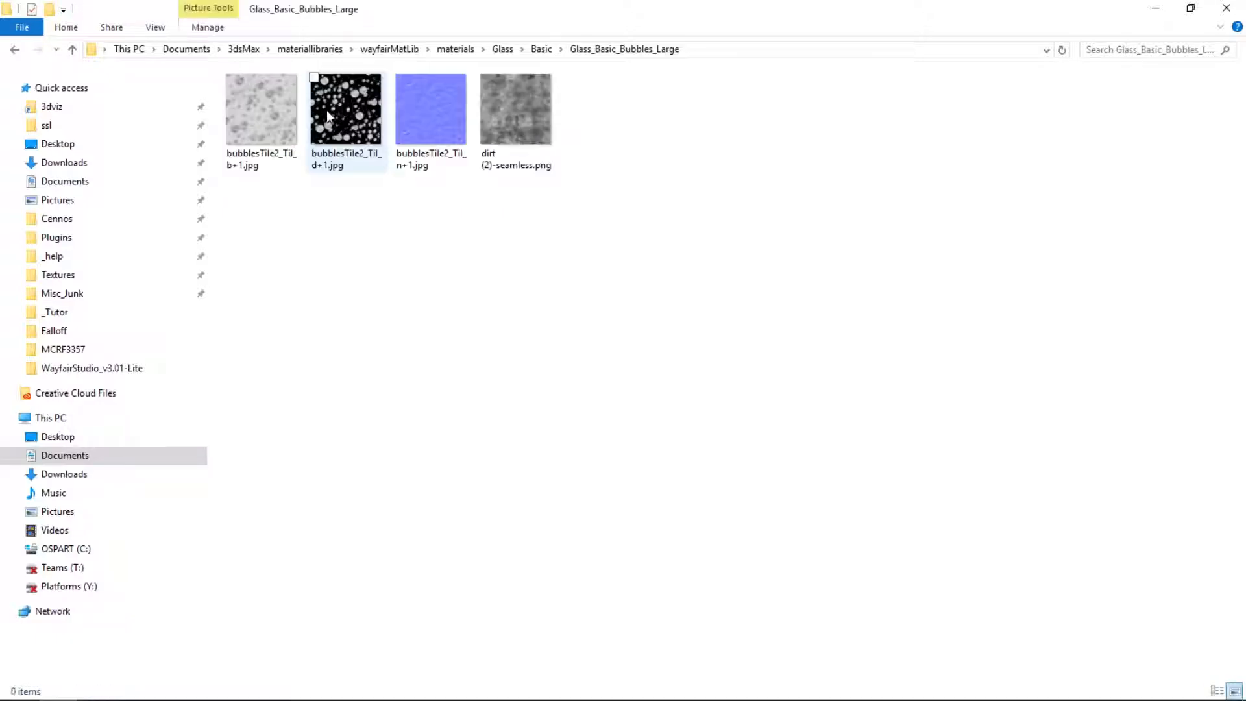
# - Bring bubblesTile2_Til_d+1.jpg and bubblesTile2_Til_n+1.jpg into the material editor view as bitmap nodes
pyautogui.click(323, 110)
pyautogui.moveTo(439, 33); pyautogui.dragTo(787, 404)
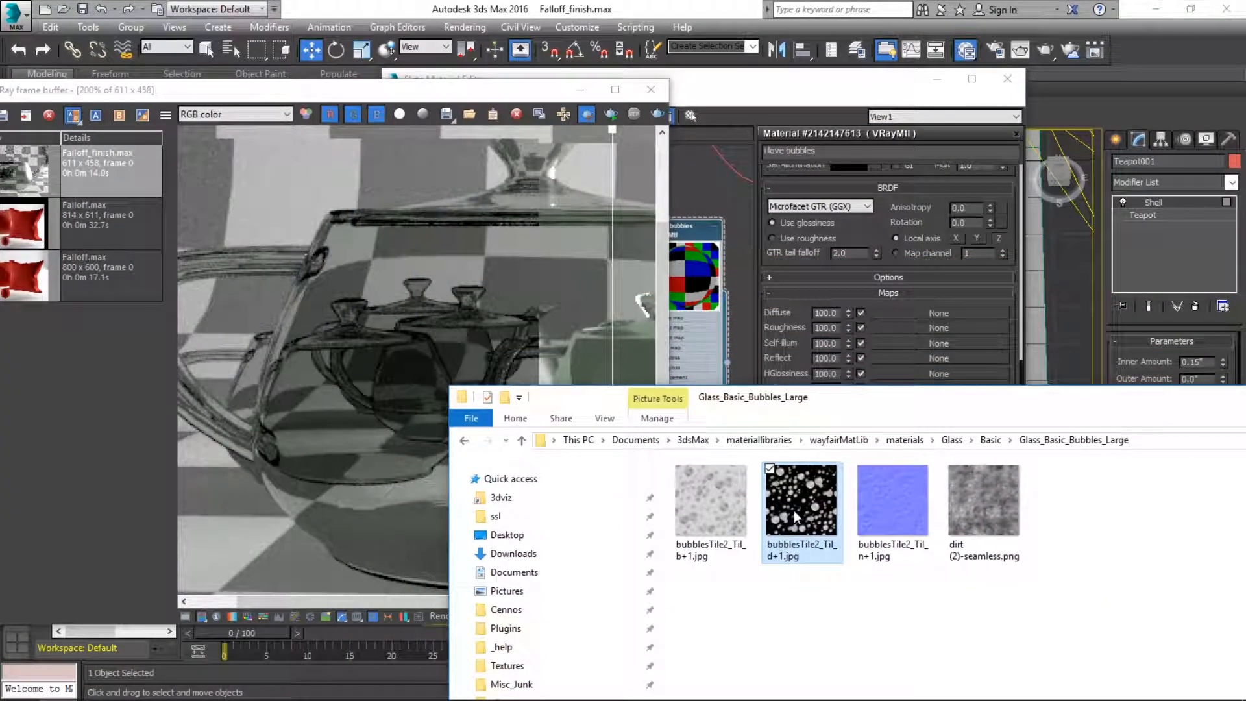
pyautogui.moveTo(898, 506); pyautogui.dragTo(688, 151)
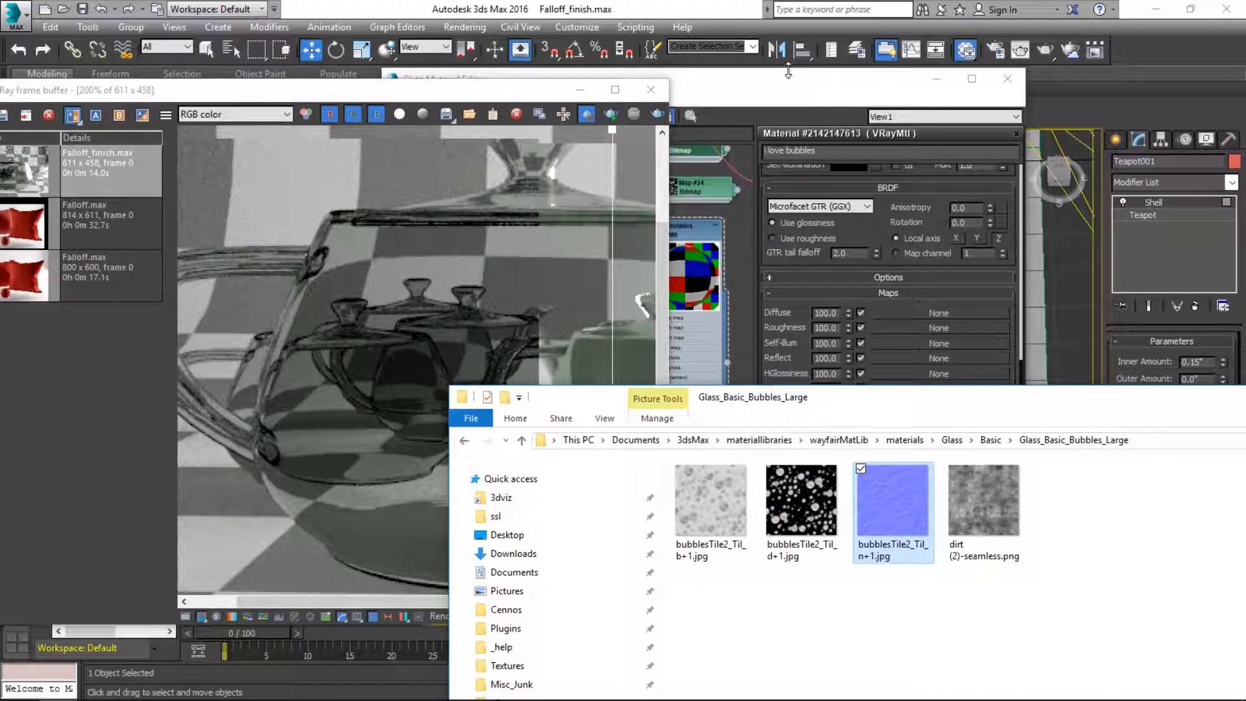
# - Connect the bubblesTile2_Til_n+1.jpg bitmap to the glass material's bump map and start the interactive render
pyautogui.moveTo(724, 506); pyautogui.dragTo(586, 351)
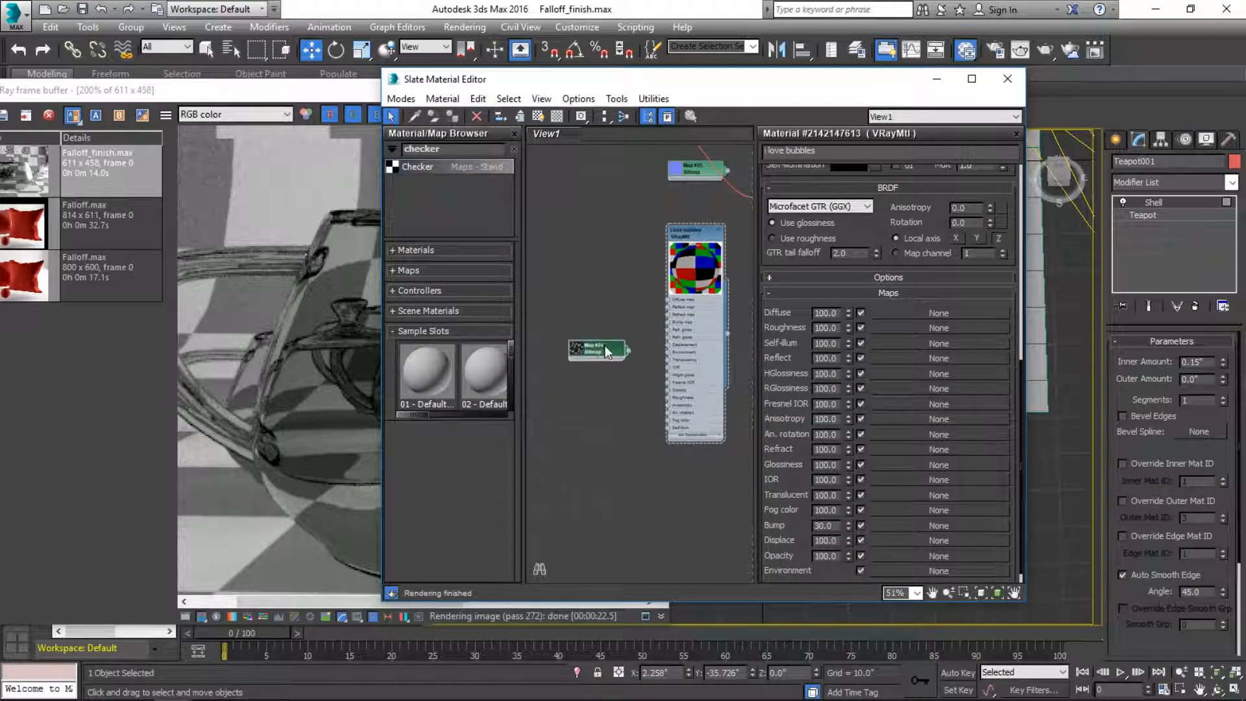
pyautogui.moveTo(694, 170); pyautogui.dragTo(676, 302)
pyautogui.scroll(4, 621, 421)
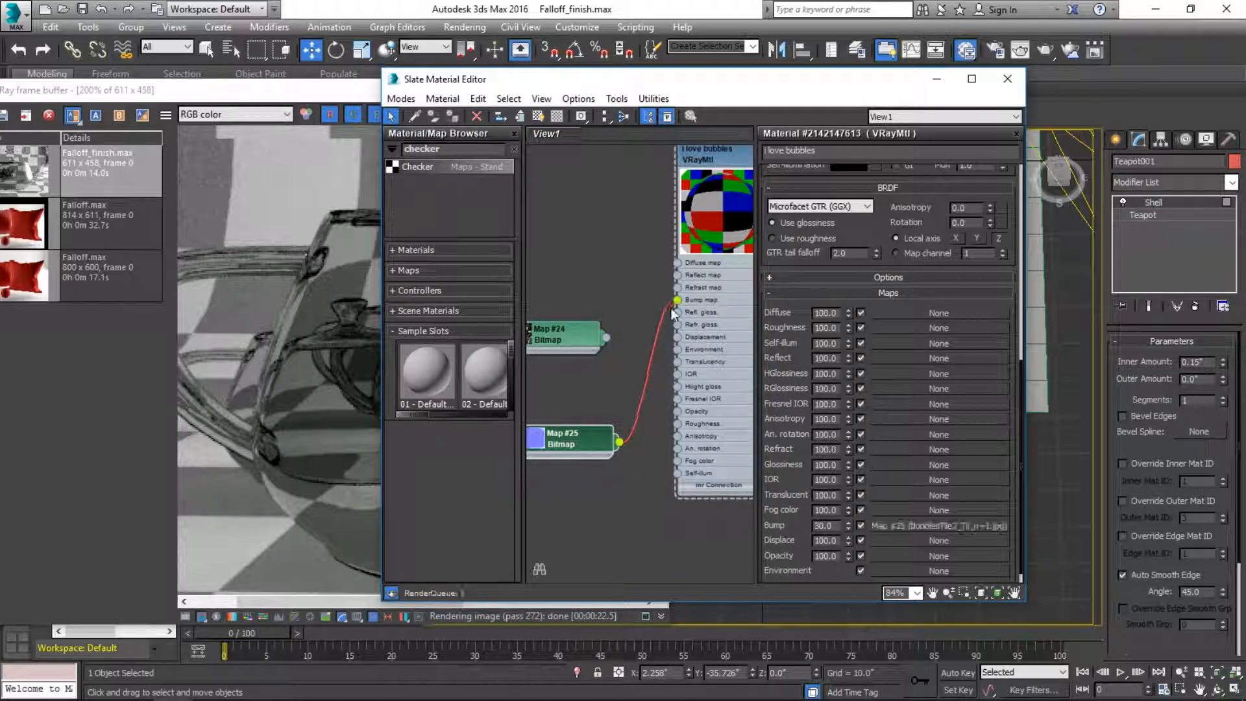
pyautogui.click(359, 178)
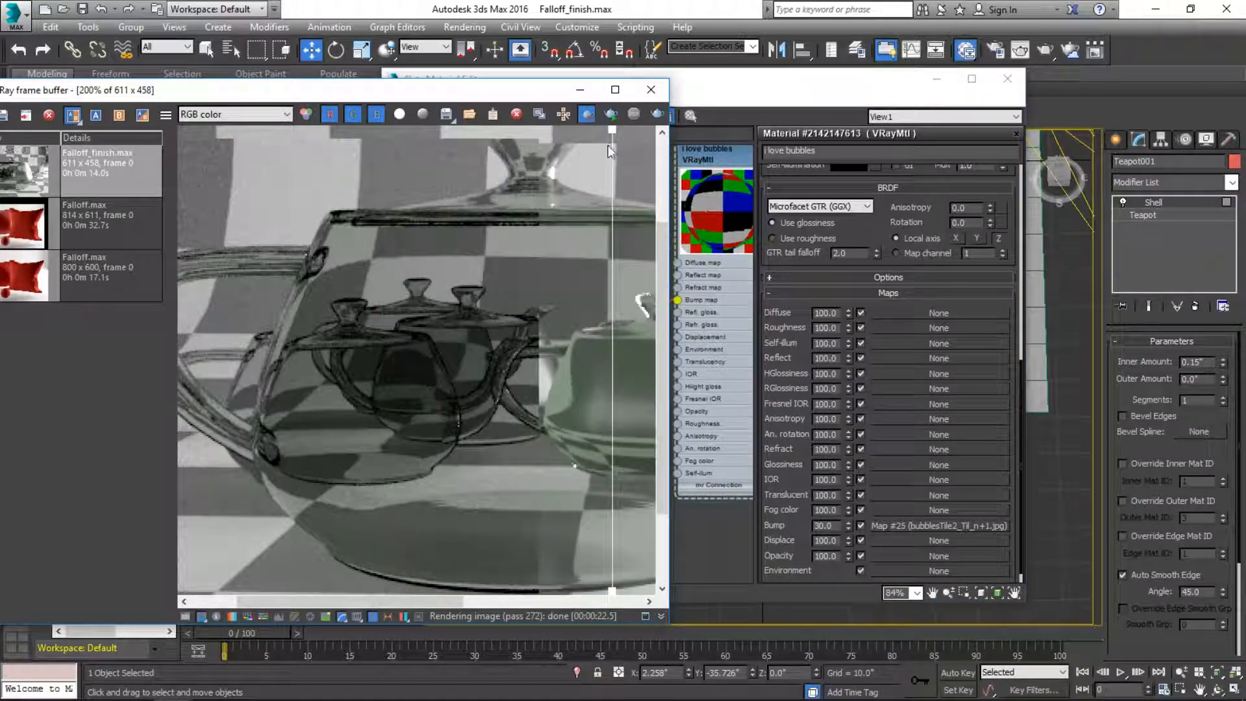
pyautogui.click(613, 114)
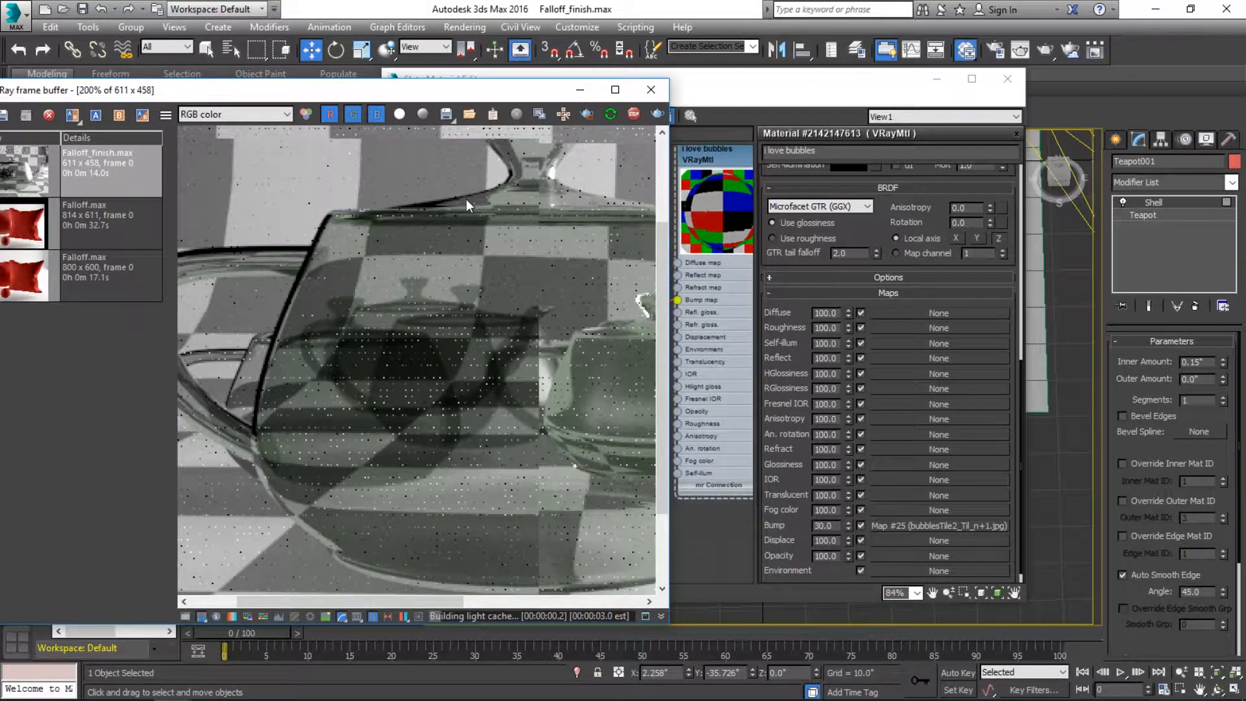
# - Set the bump bitmap's blur to 0.01 and limit the render to a region on the teapot body
pyautogui.moveTo(741, 86); pyautogui.dragTo(985, 86)
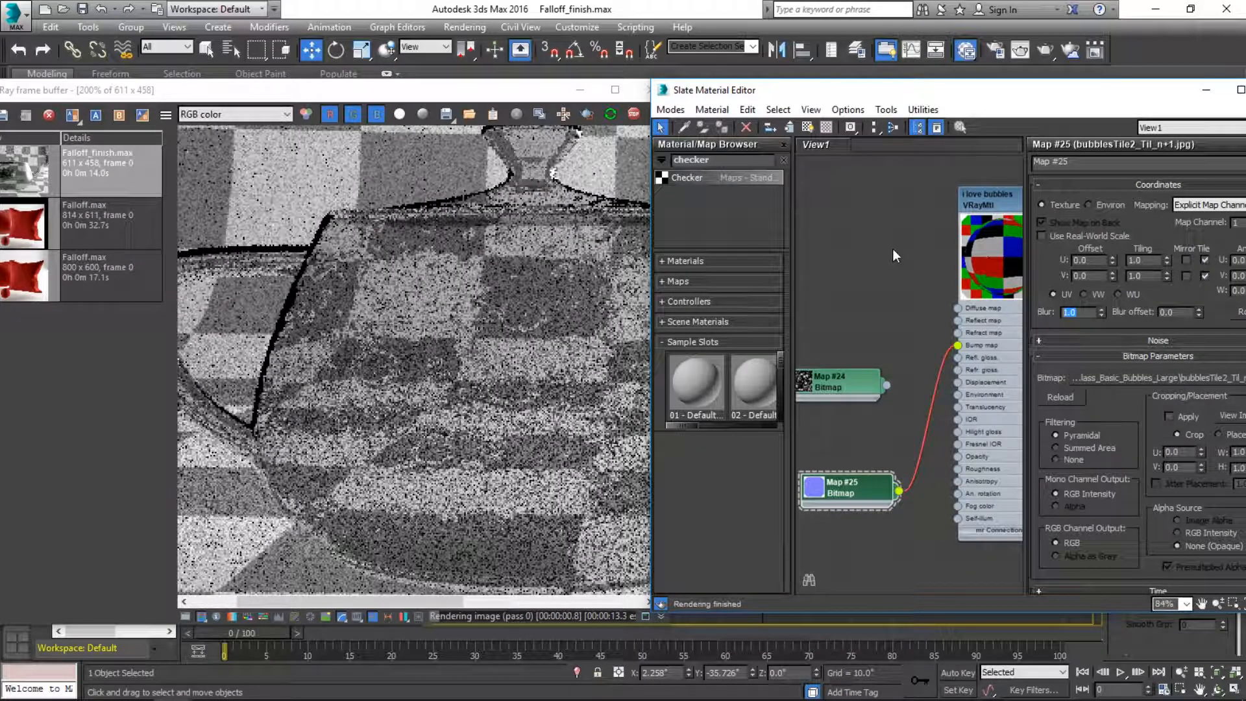
pyautogui.write('0.01')
pyautogui.press('Return')
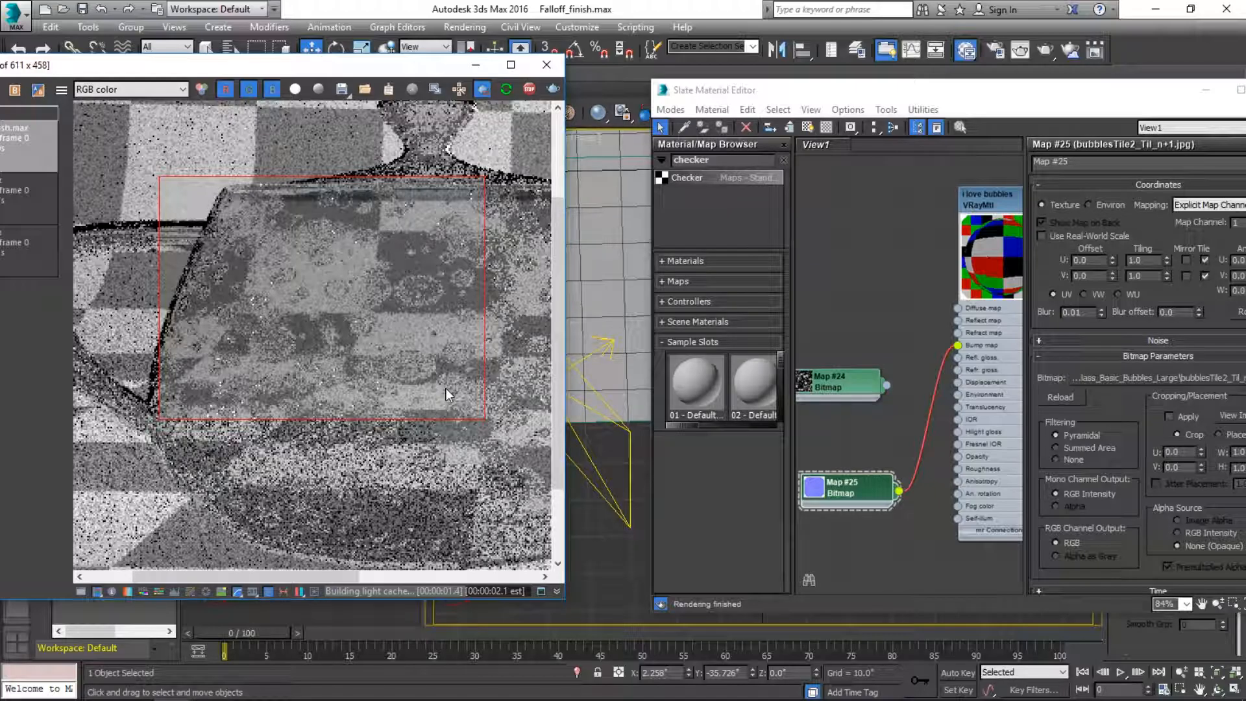
# - Set the bump amount of the i love bubbles material to 60
pyautogui.click(921, 198)
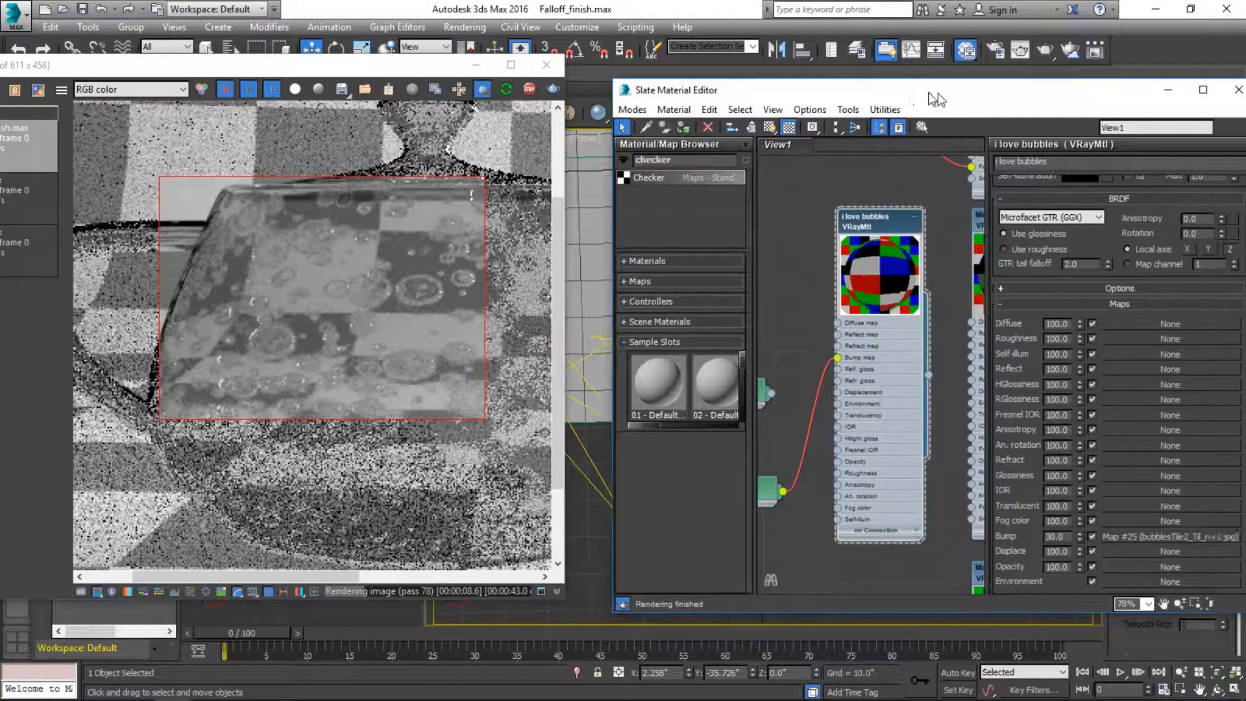
pyautogui.moveTo(931, 94); pyautogui.dragTo(849, 79)
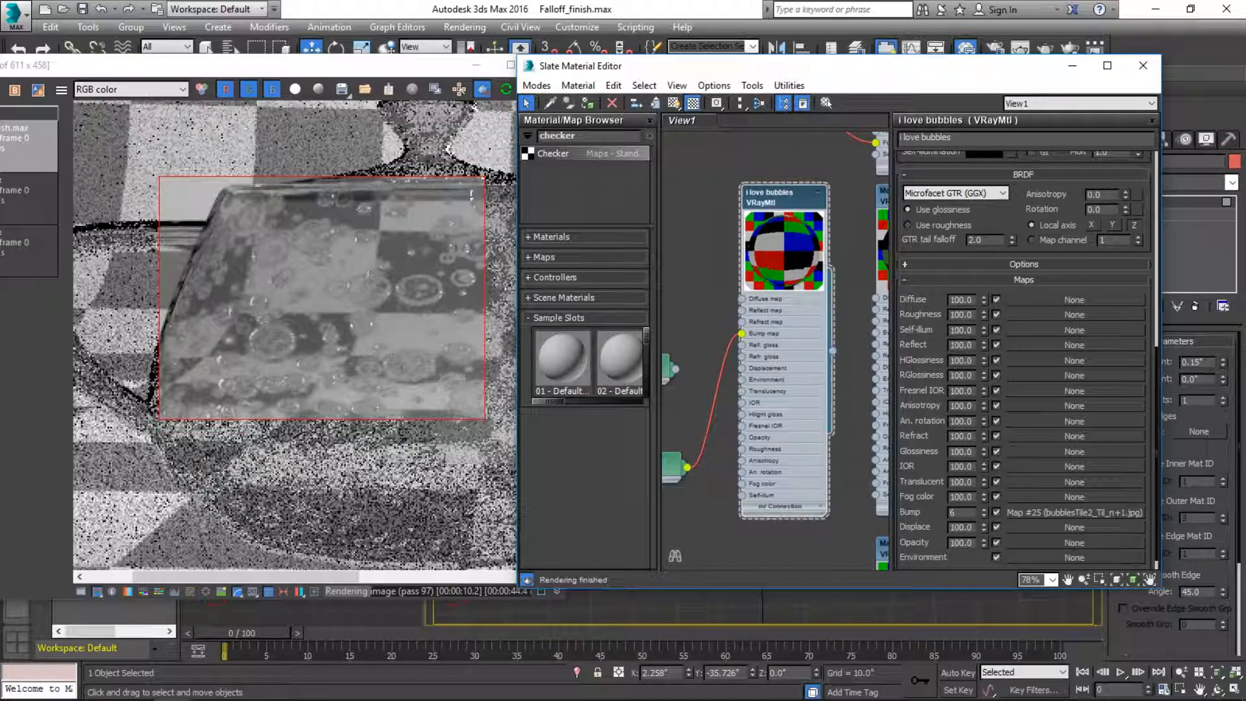
pyautogui.write('0')
pyautogui.press('Return')
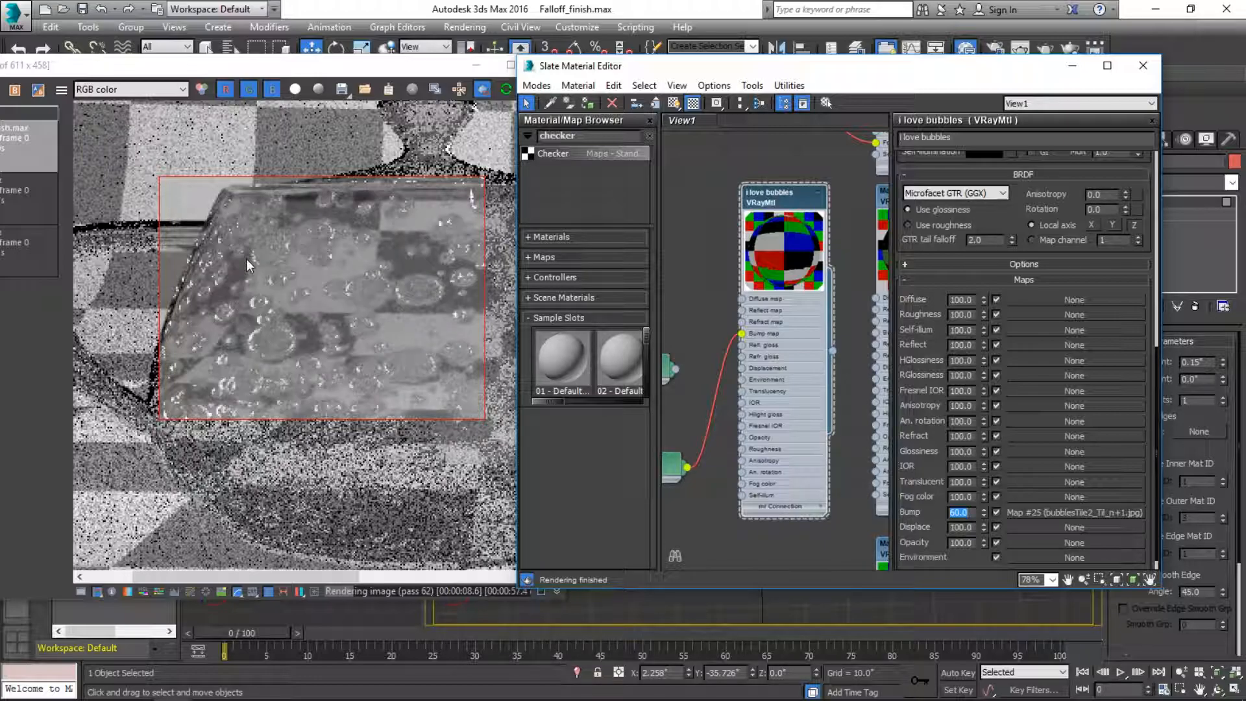
# - Route the bubblesTile2_Til_d+1.jpg bitmap through an inverted Output map into the reflection and refraction glossiness inputs
pyautogui.moveTo(655, 384); pyautogui.dragTo(734, 387, button='middle')
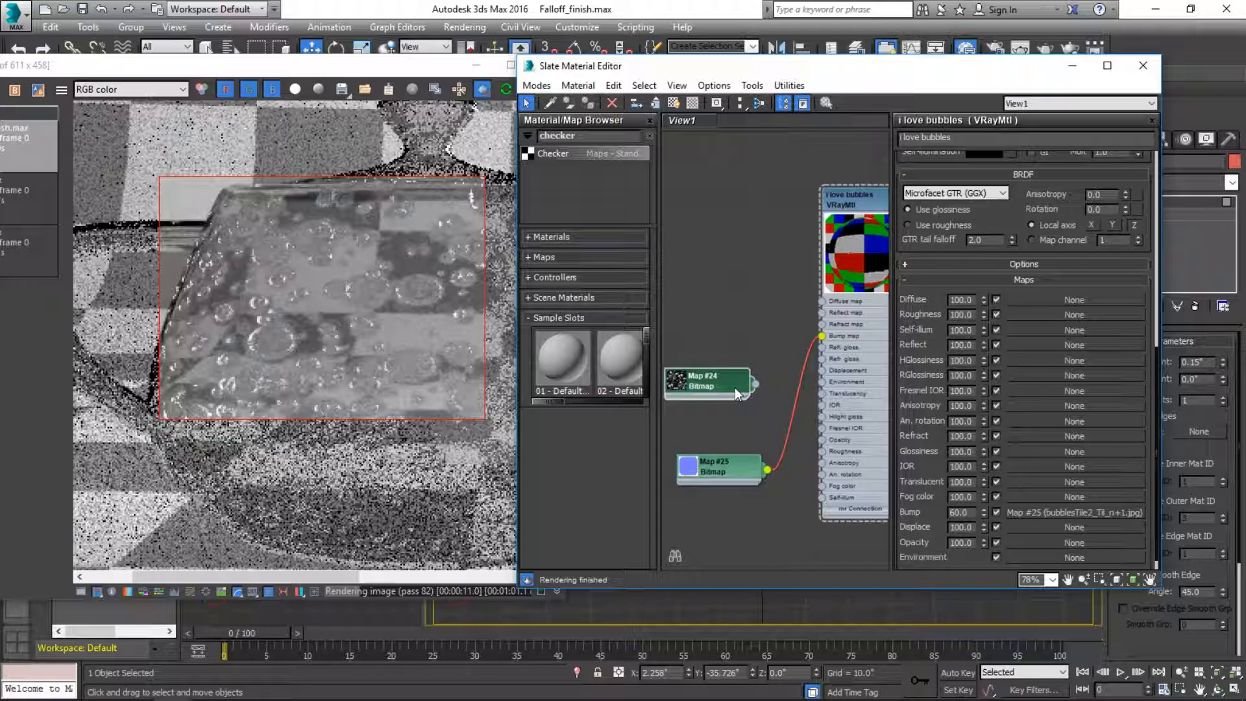
pyautogui.moveTo(755, 383); pyautogui.dragTo(815, 304)
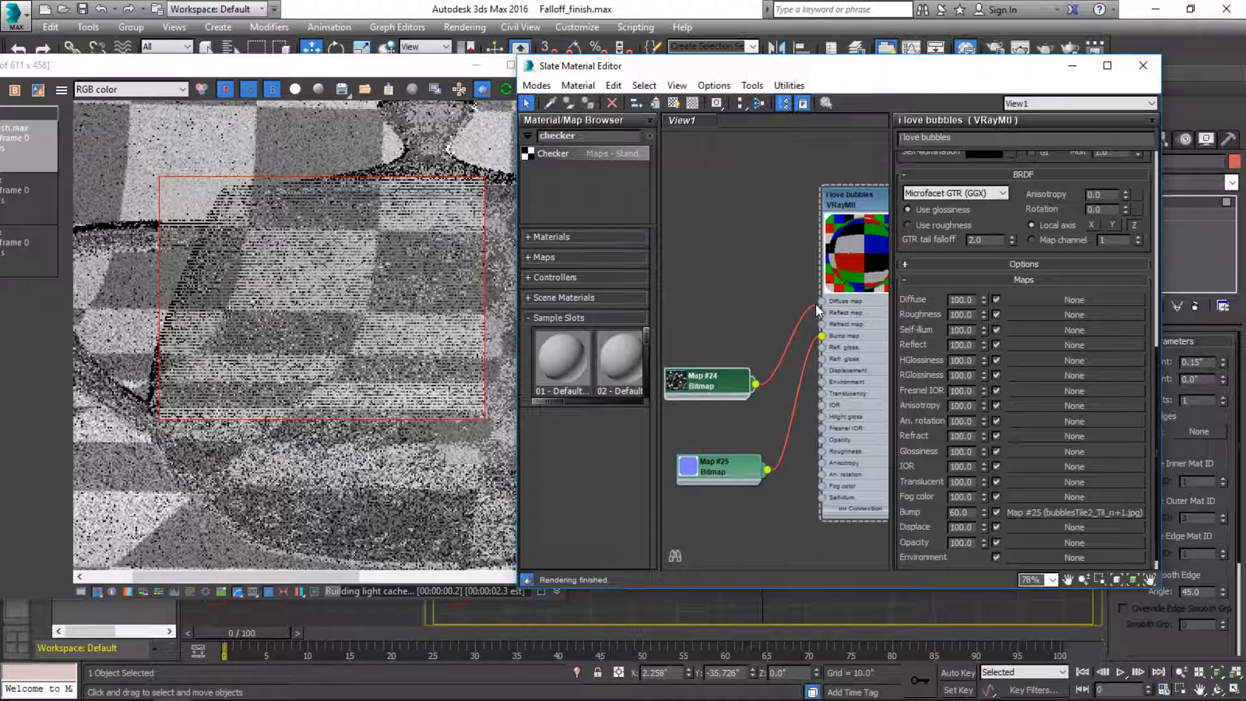
pyautogui.moveTo(815, 303); pyautogui.dragTo(739, 309)
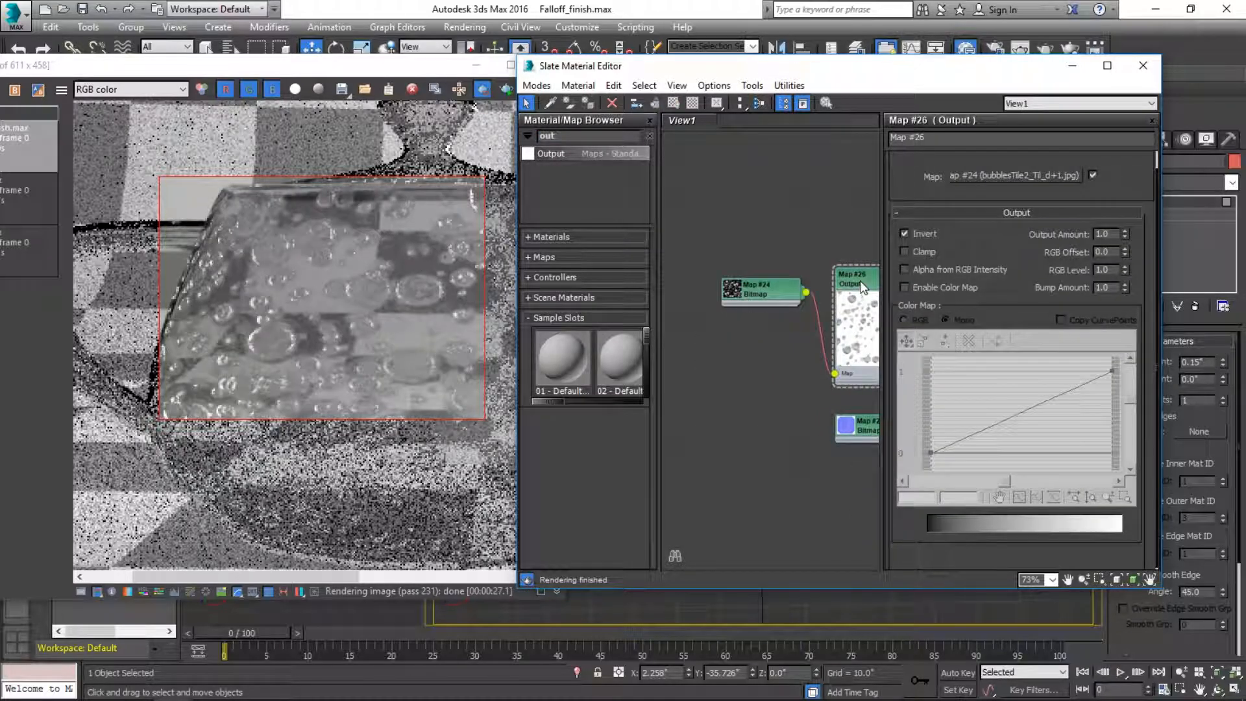
pyautogui.scroll(2, 777, 333)
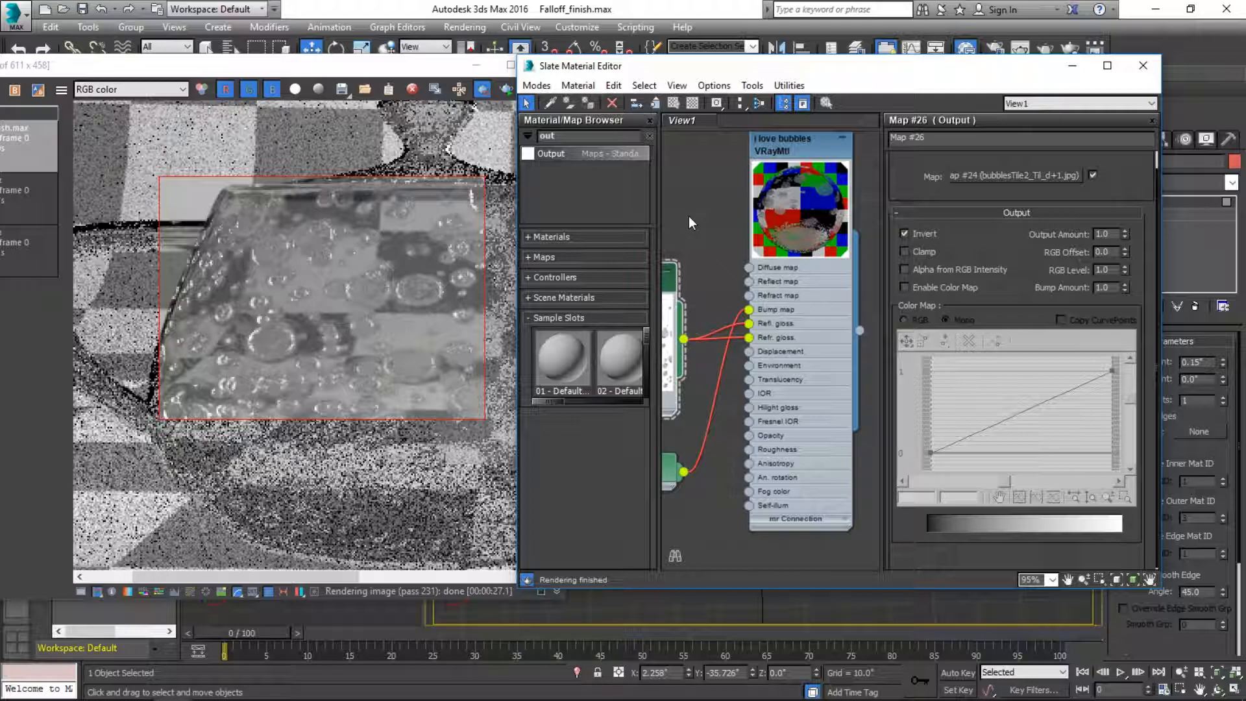
# - Set the reflection colour of the i love bubbles material to a light grey of value 196 and restart the interactive render
pyautogui.doubleClick(797, 142)
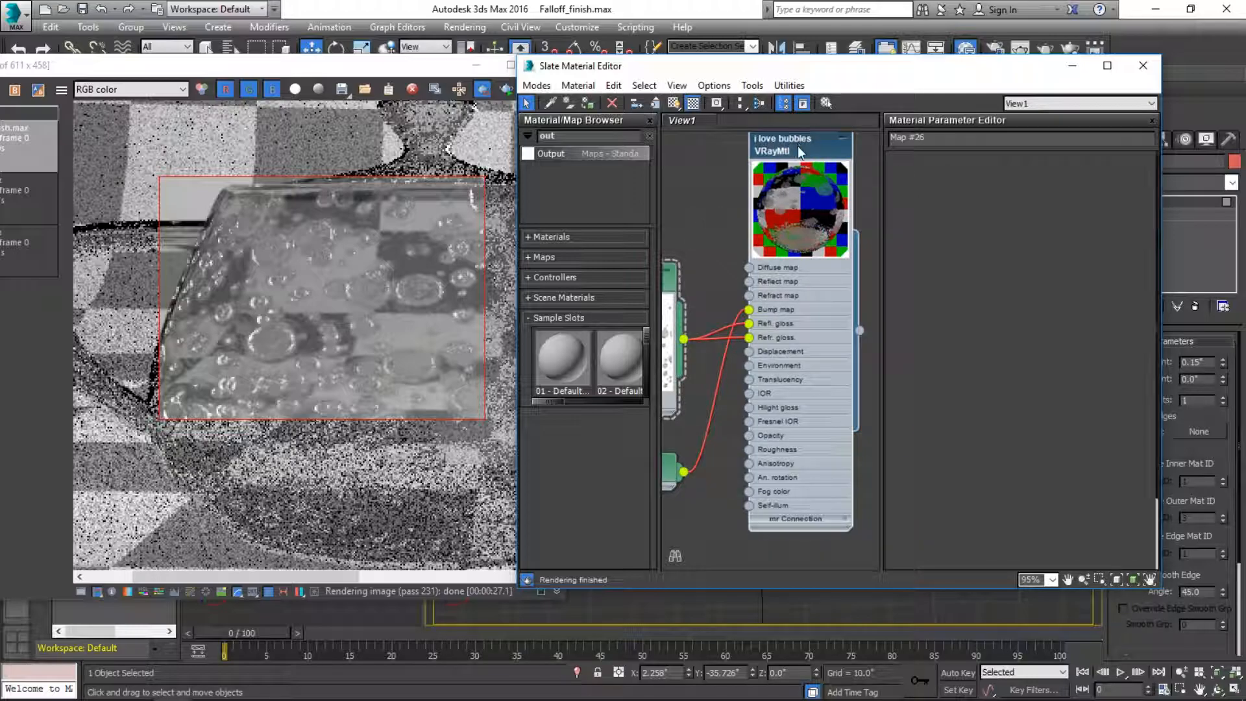
pyautogui.scroll(-3, 1012, 229)
pyautogui.scroll(4, 1012, 229)
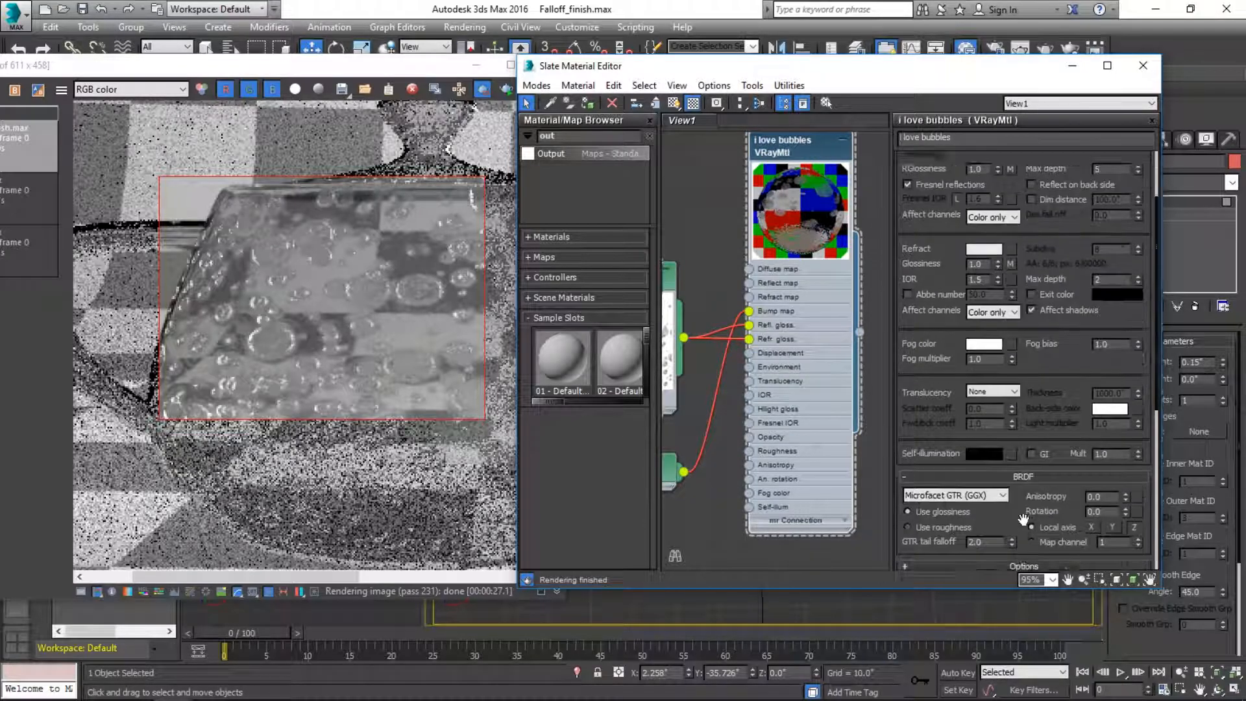
pyautogui.click(984, 221)
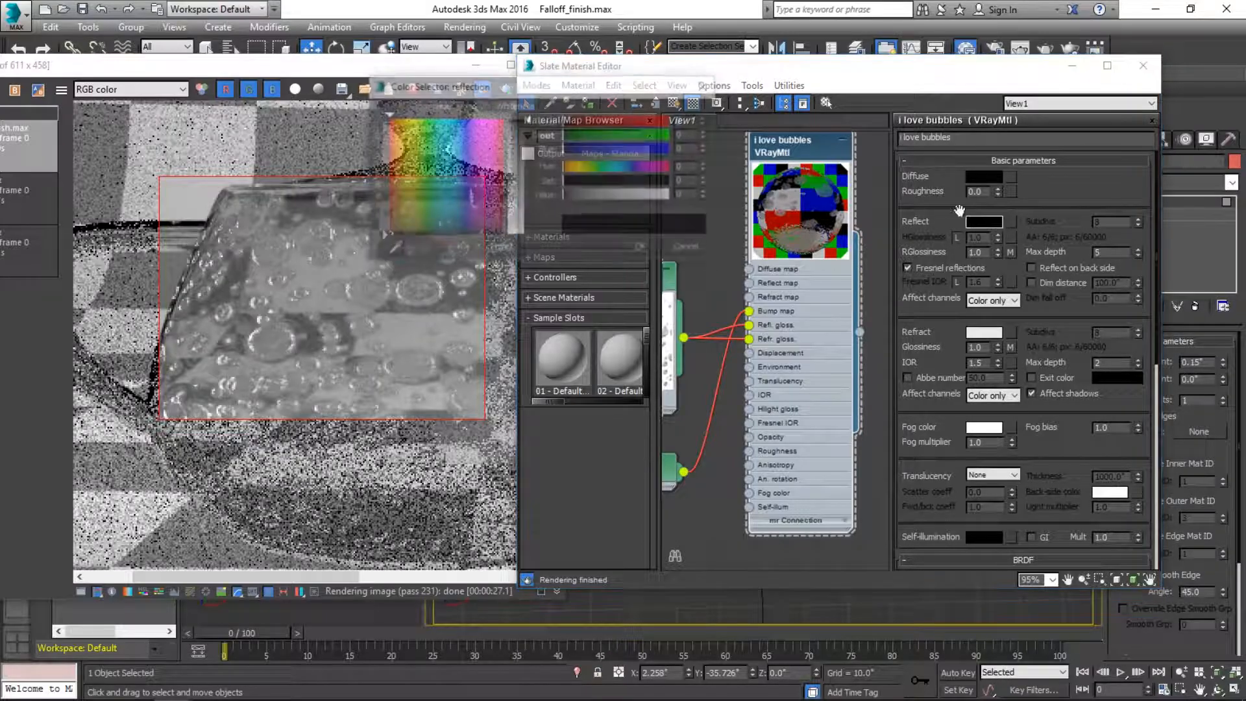
pyautogui.moveTo(598, 195); pyautogui.dragTo(647, 203)
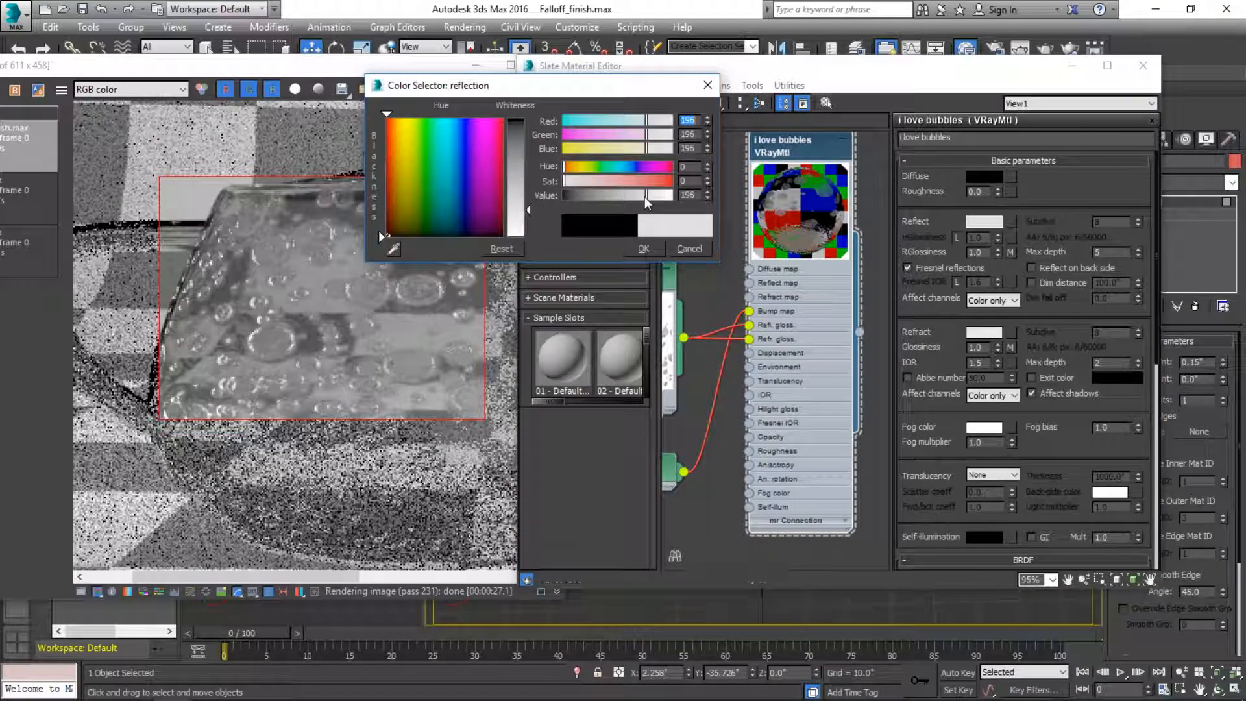
pyautogui.click(645, 249)
pyautogui.click(454, 94)
pyautogui.click(508, 92)
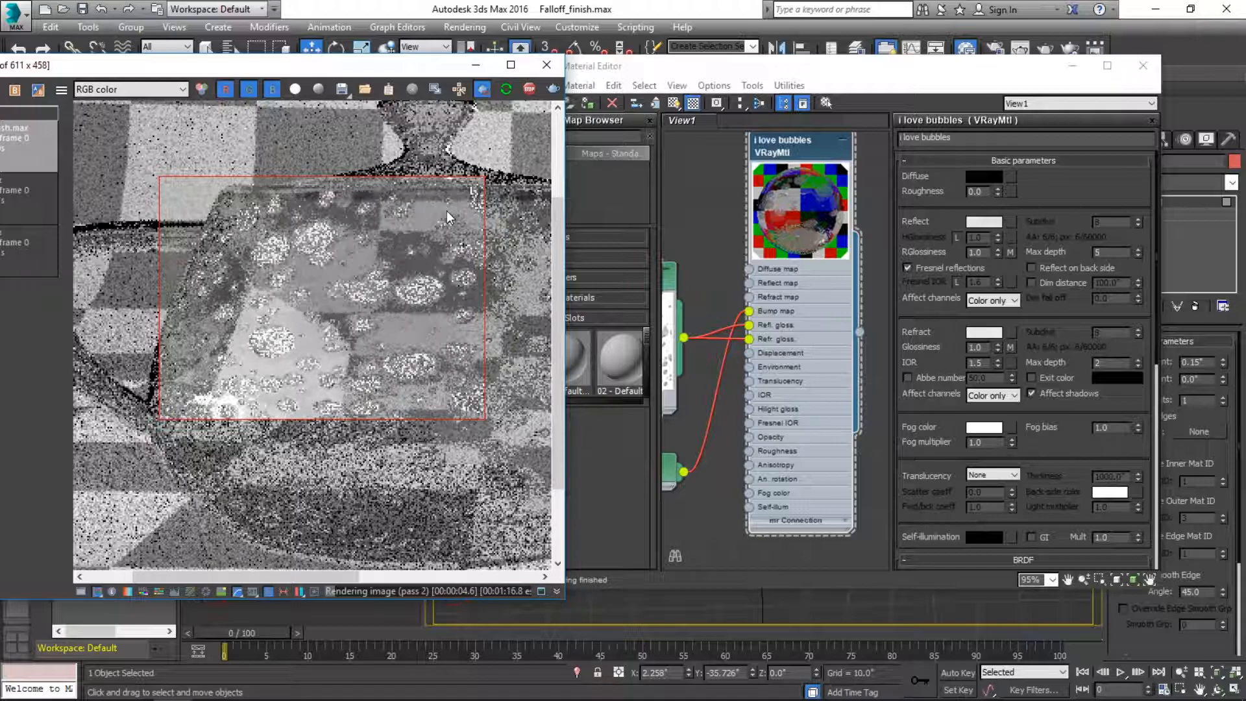
# - Set the RGlossiness map amount of the i love bubbles material to 20
pyautogui.click(622, 228)
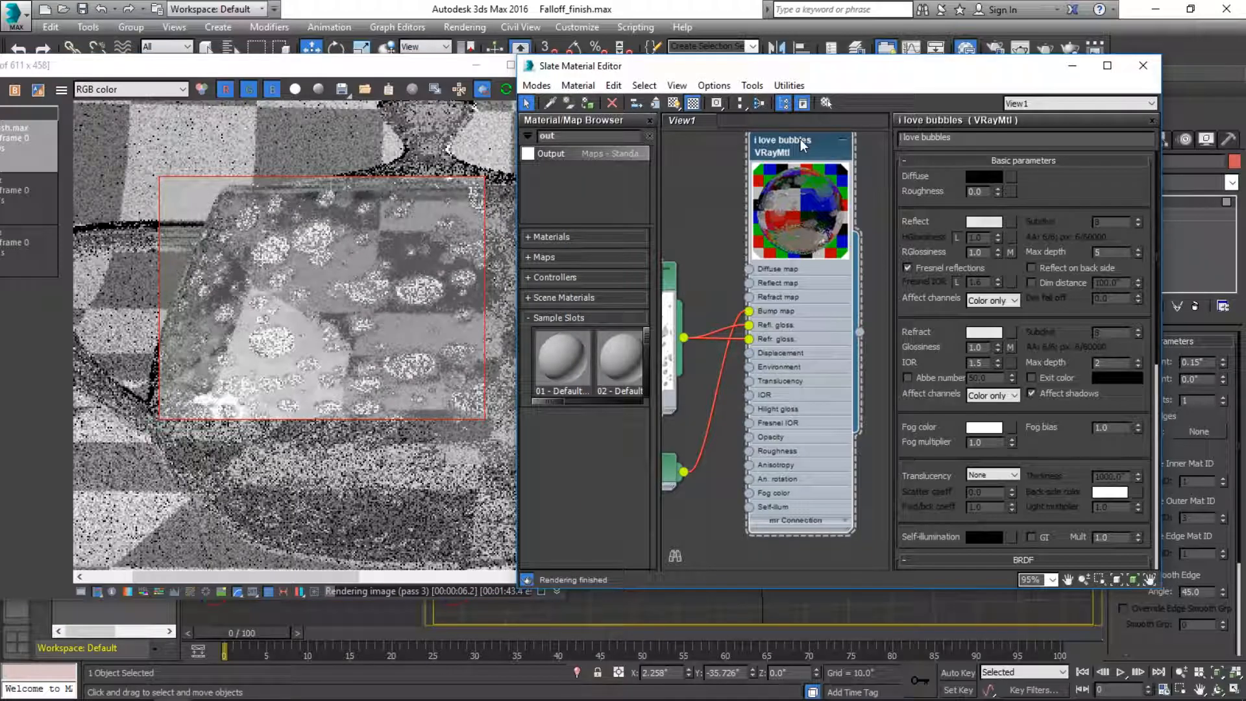
pyautogui.scroll(-1, 1064, 318)
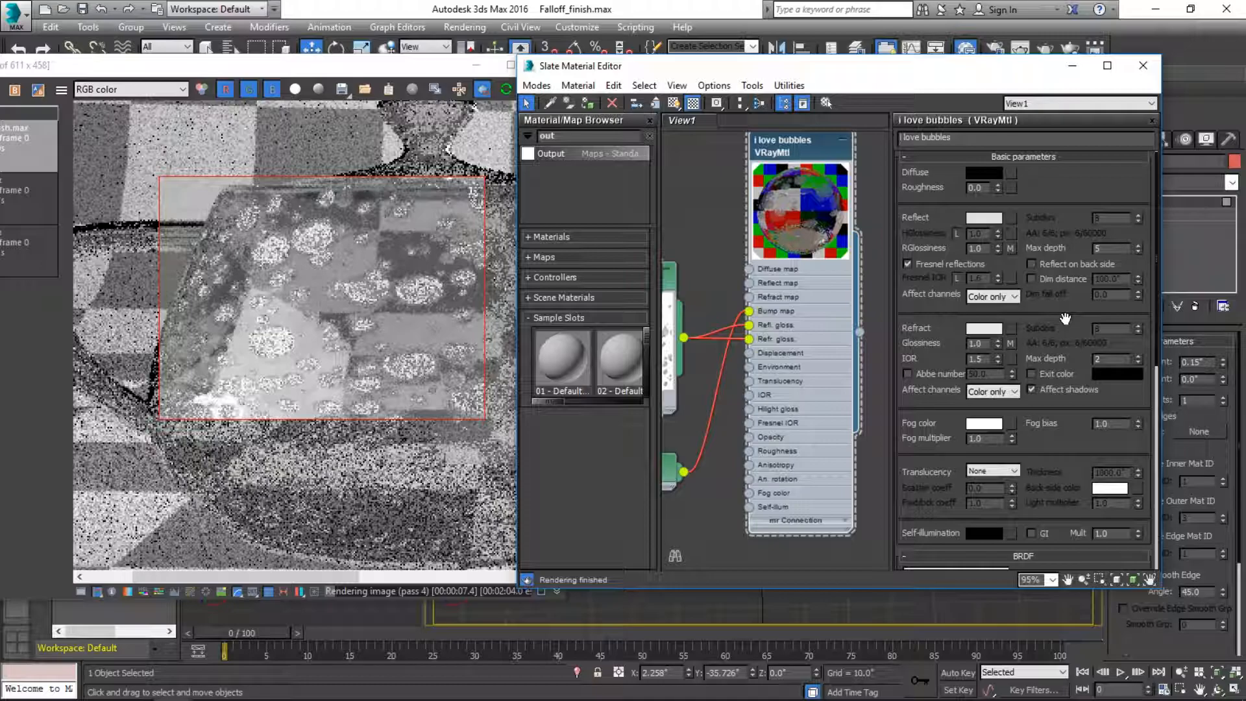
pyautogui.scroll(-5, 1064, 318)
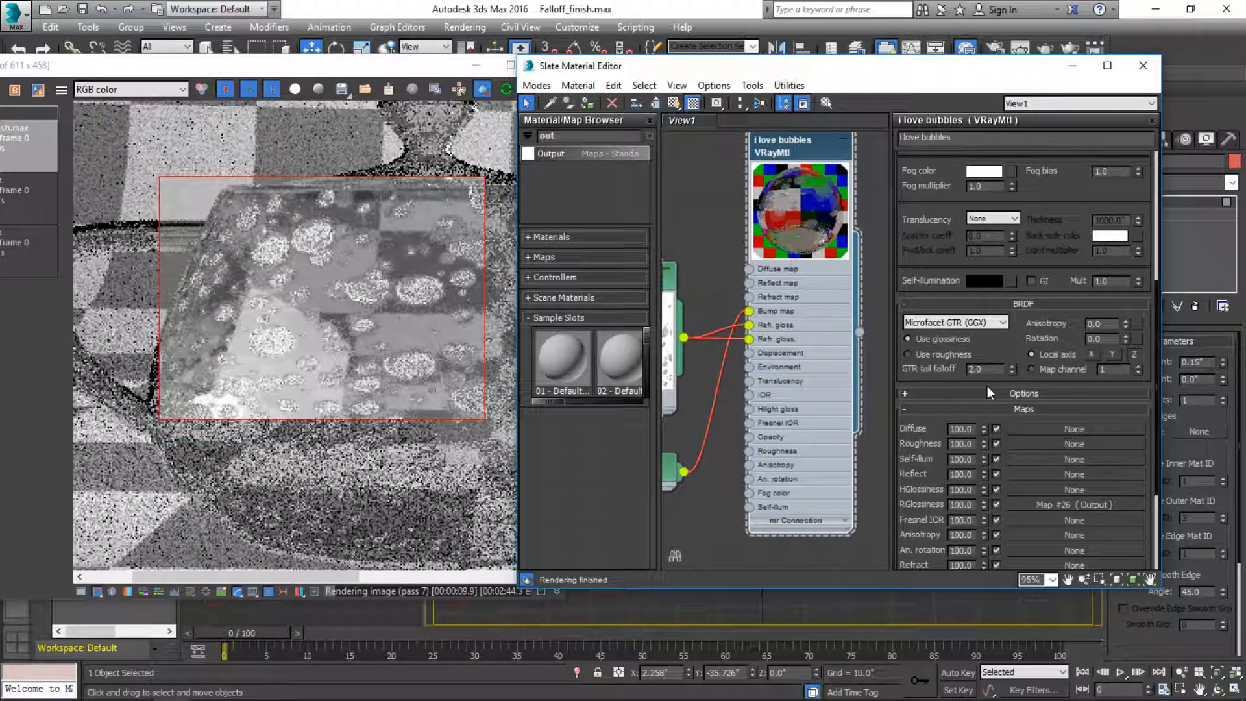
pyautogui.doubleClick(967, 504)
pyautogui.write('20')
pyautogui.press('Return')
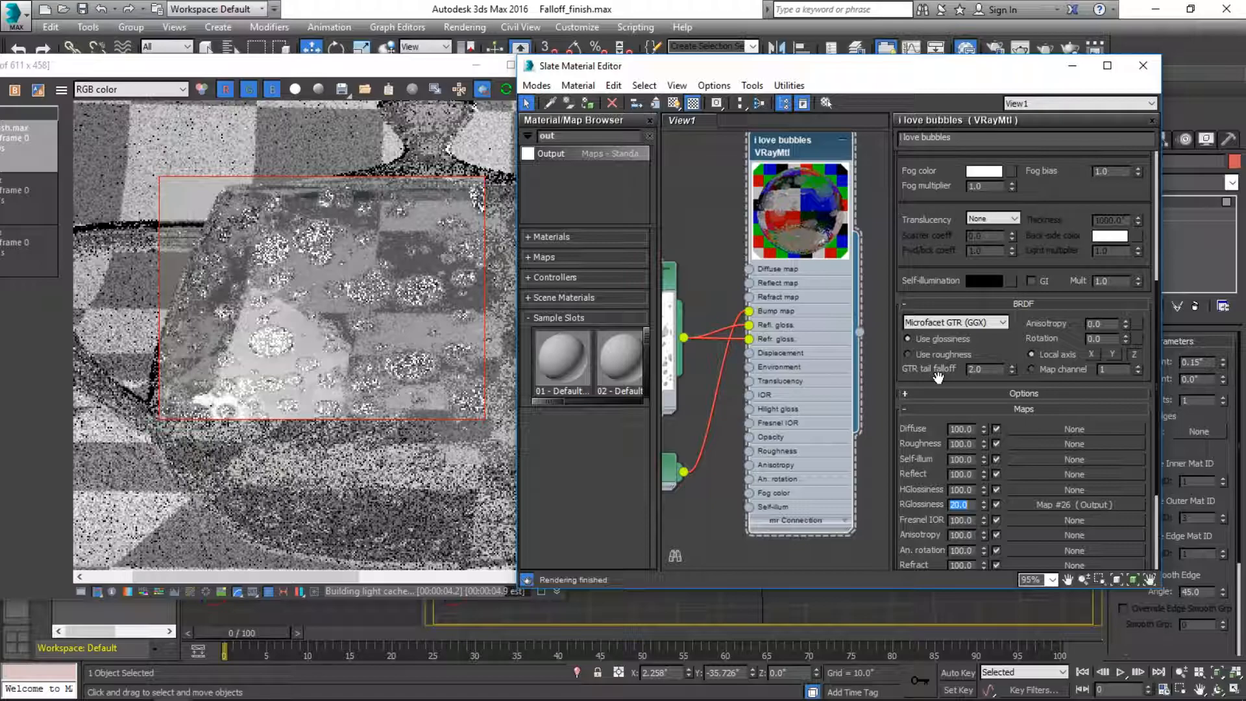
# - Set the material's bump amount to 20 and the refraction Glossiness map amount to 50
pyautogui.scroll(-4, 938, 376)
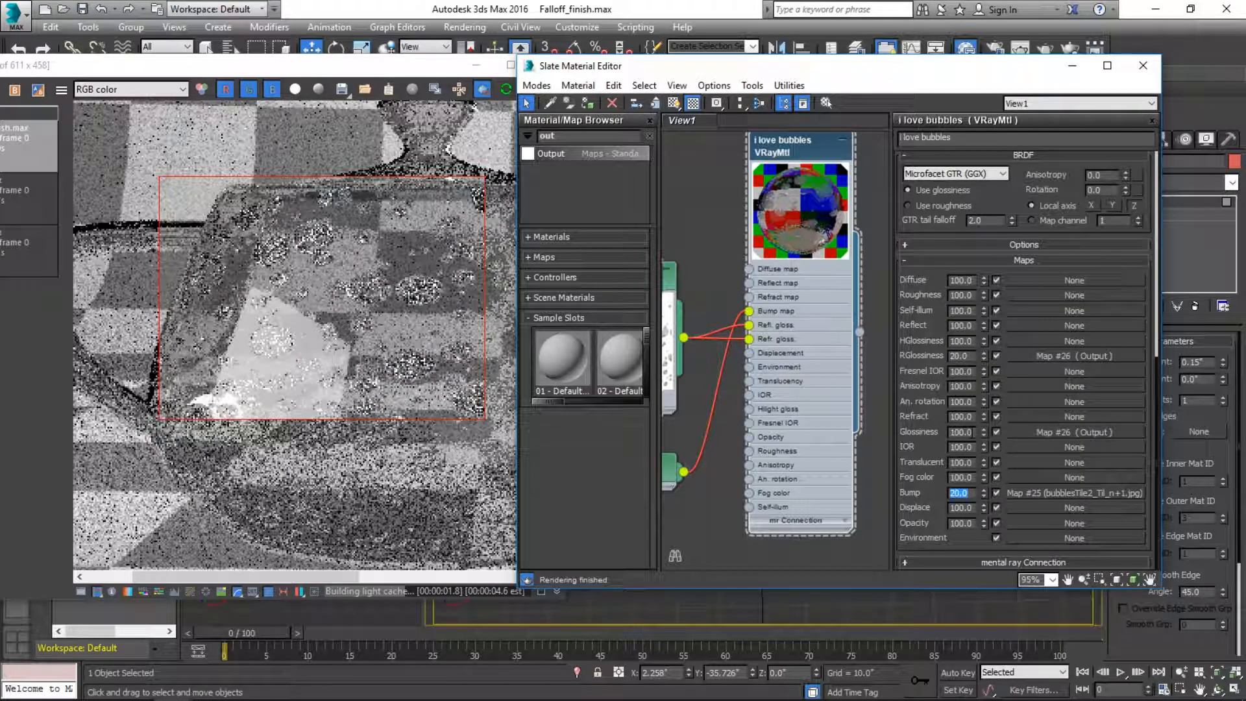
pyautogui.doubleClick(960, 433)
pyautogui.write('.')
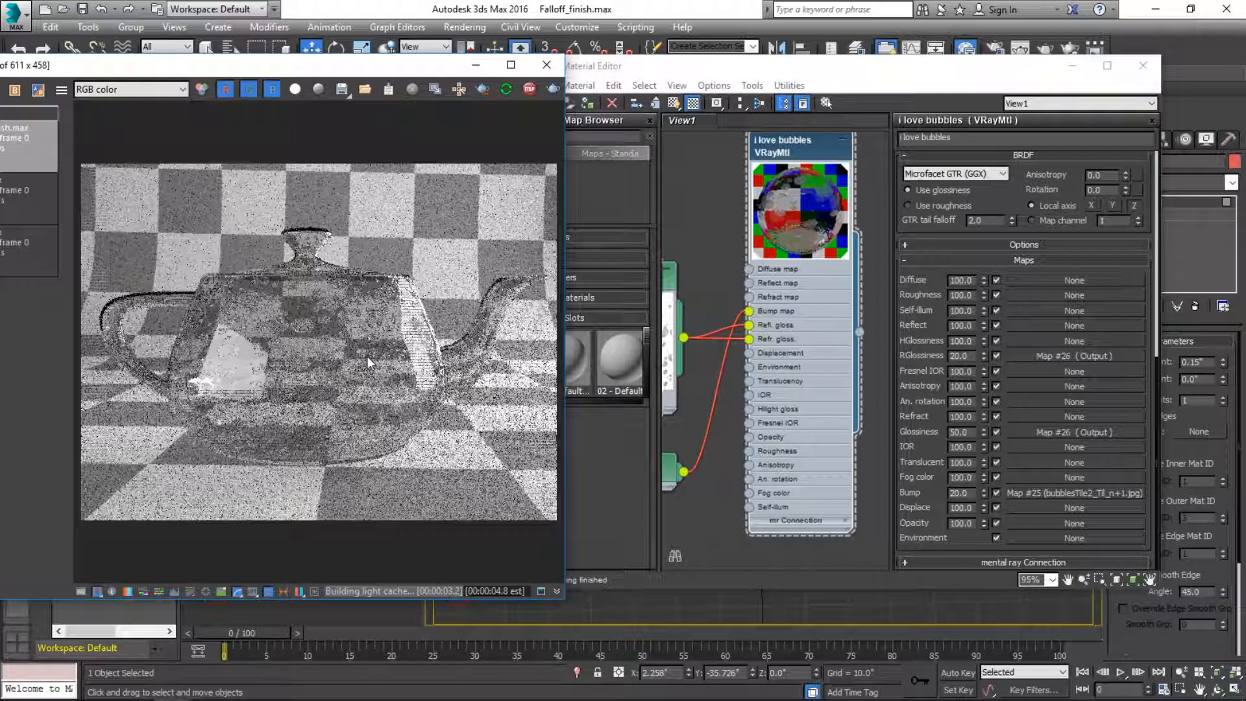
# - Load bubblesTile2_Til_n+1.jpg into the bump bitmap node with a gamma override of 1.0
pyautogui.scroll(2, 367, 355)
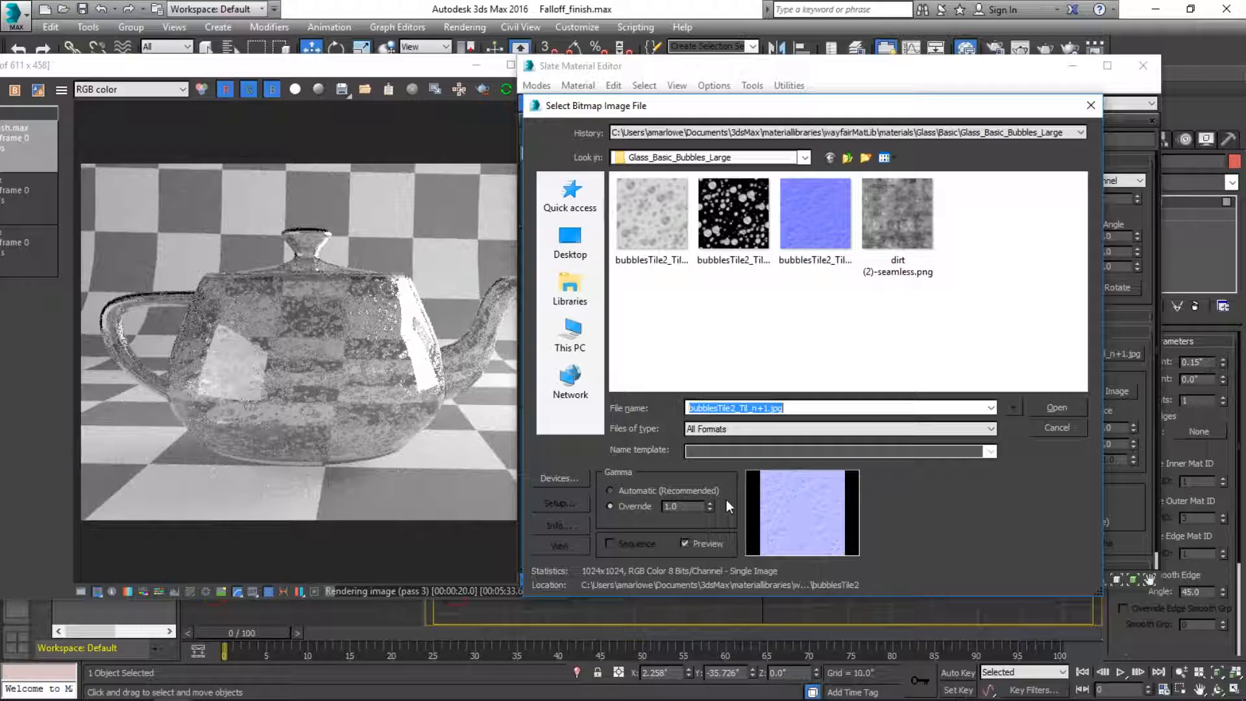
pyautogui.press('Return')
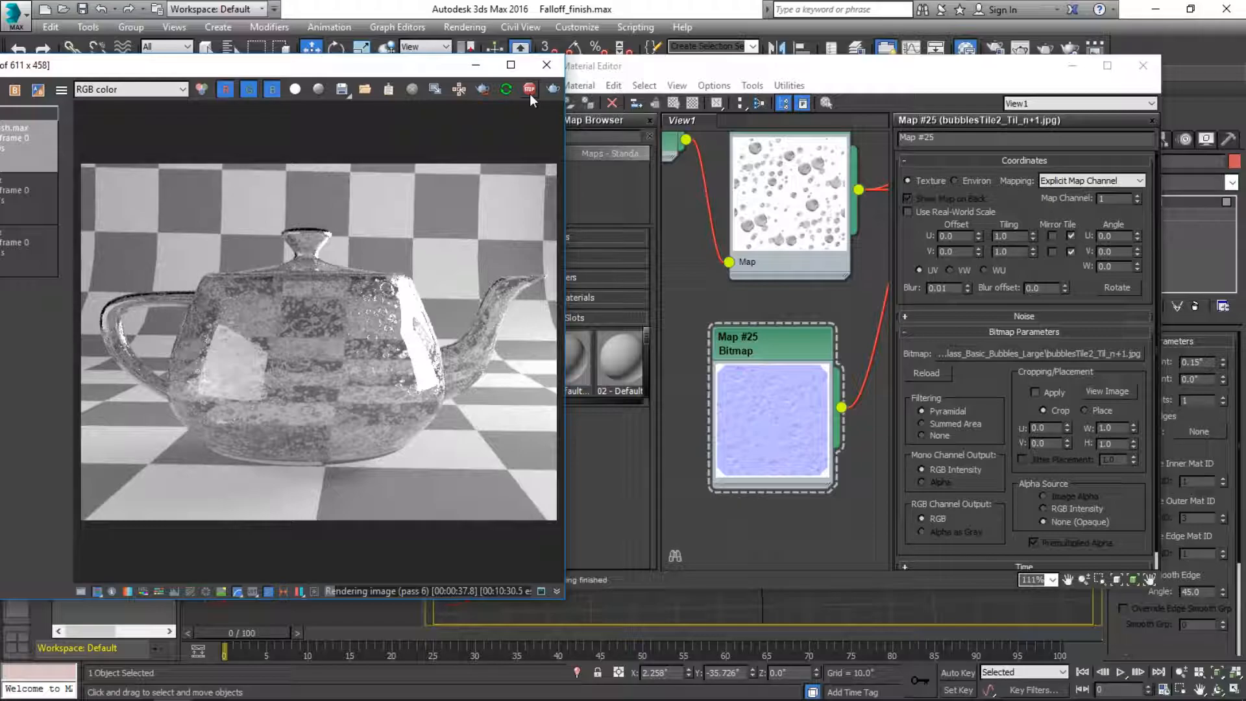
# - Stop the interactive render and close the material editor and the frame buffer
pyautogui.click(529, 88)
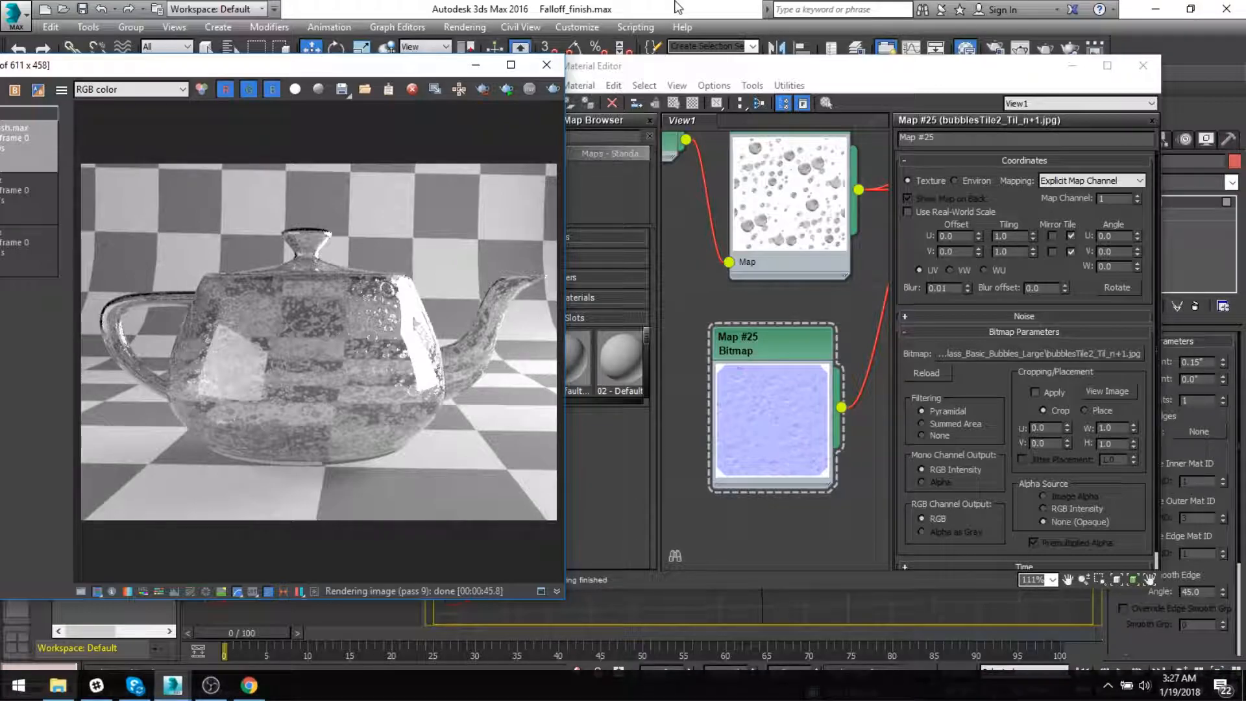
pyautogui.click(1142, 65)
pyautogui.click(546, 65)
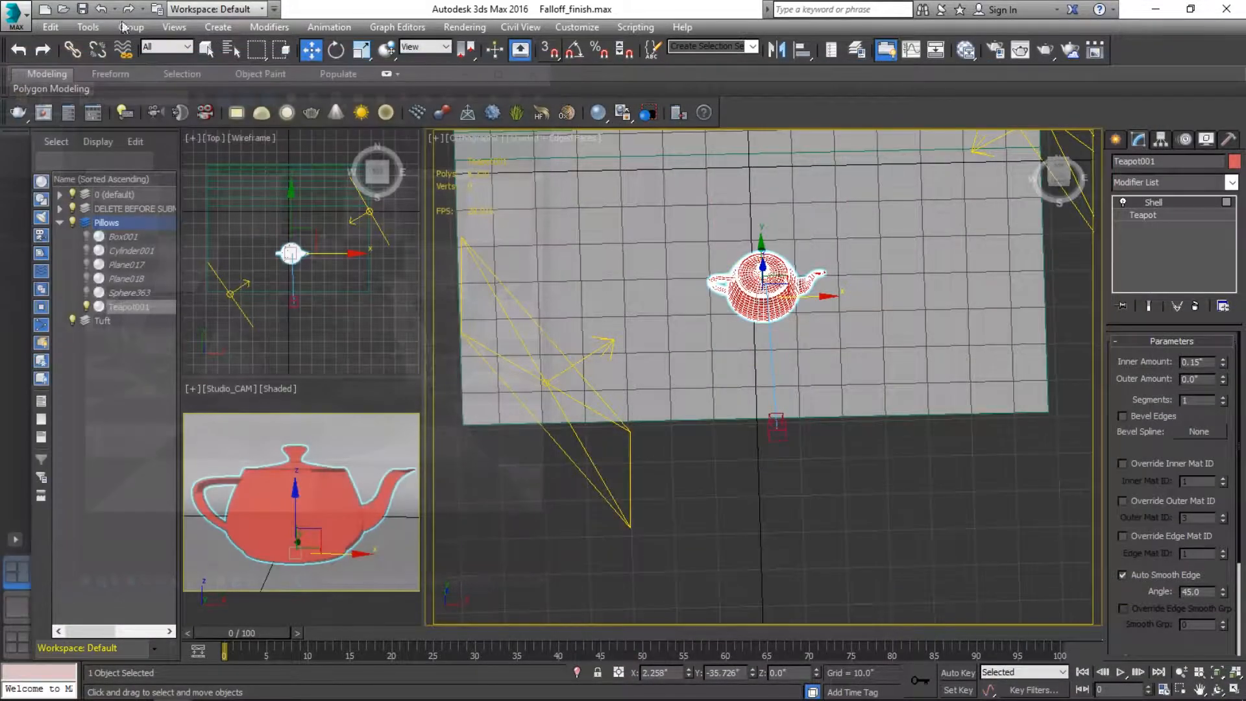
# - Save the scene under the new file name Glass_finish.max in the Falloff folder
pyautogui.click(16, 13)
pyautogui.click(38, 158)
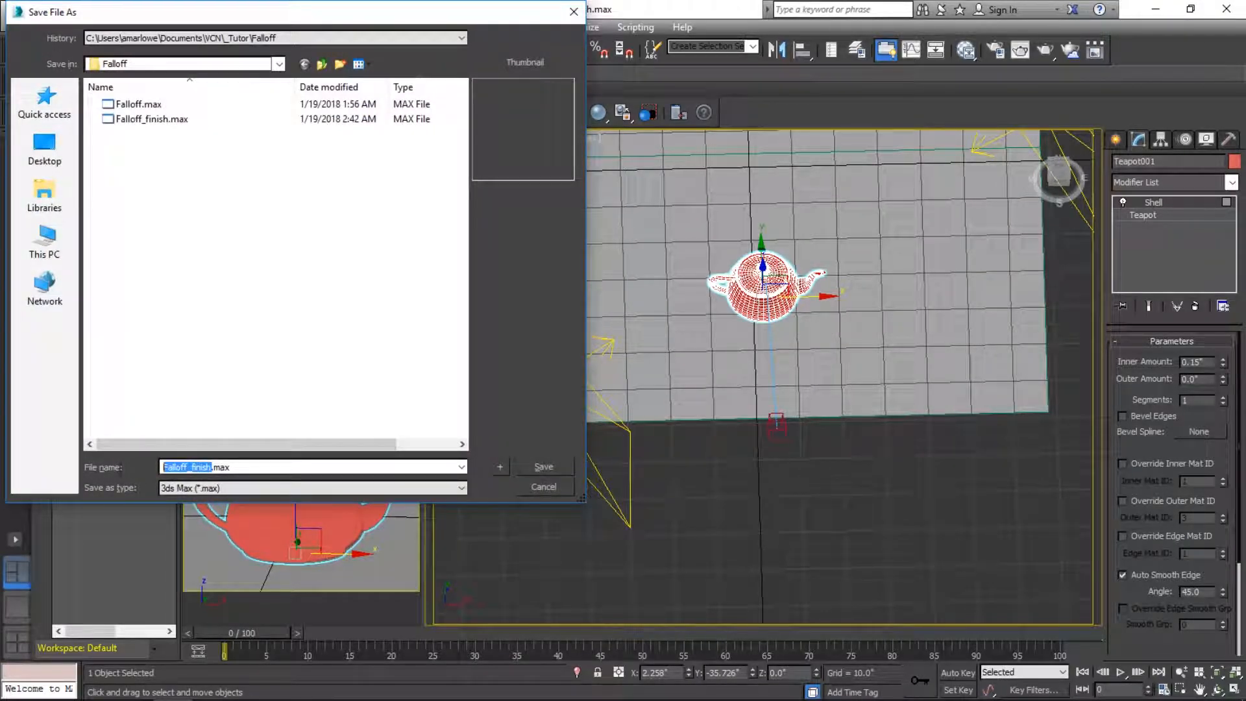
pyautogui.moveTo(188, 466); pyautogui.dragTo(163, 466)
pyautogui.write('Shell')
pyautogui.press('Return')
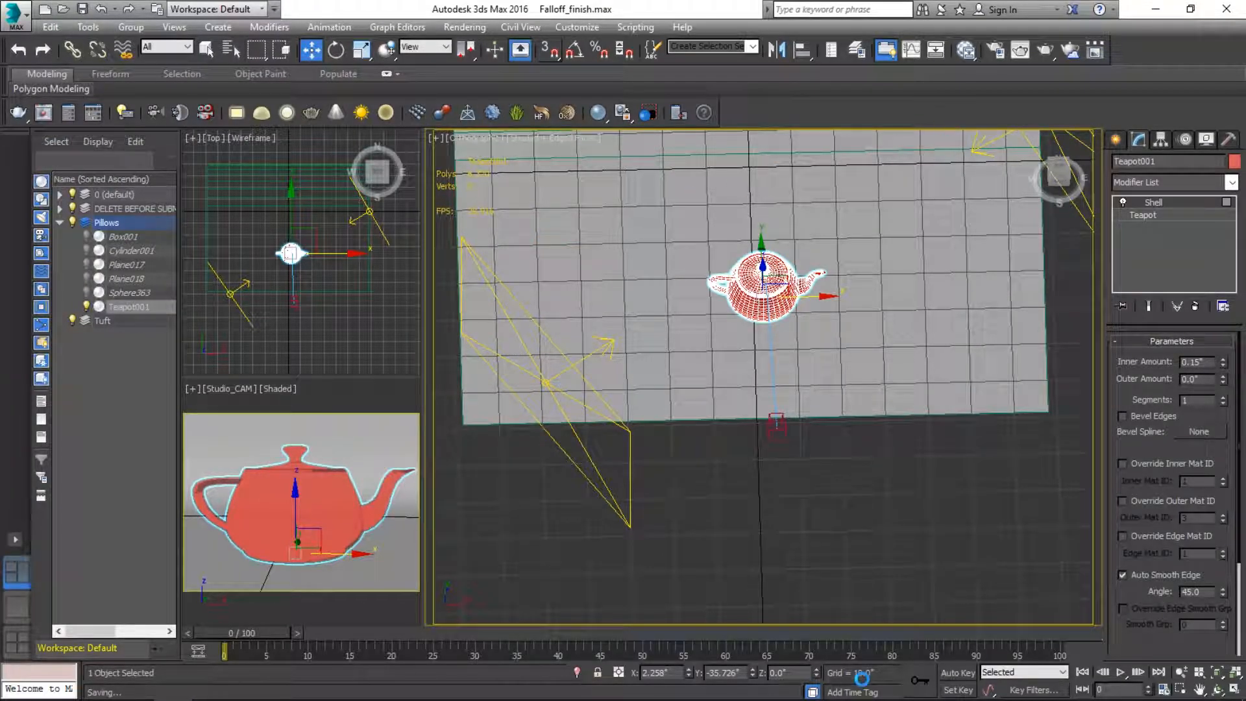
pyautogui.moveTo(842, 693)
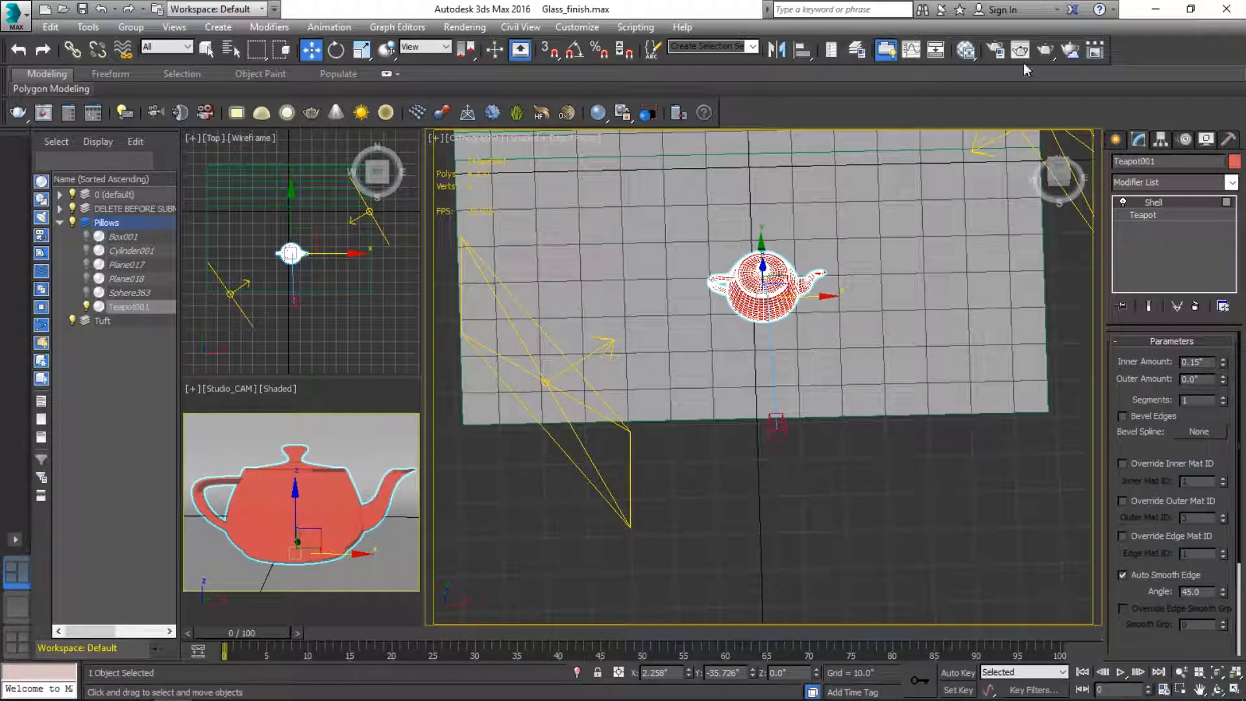
pyautogui.rightClick(1122, 46)
pyautogui.press('Escape')
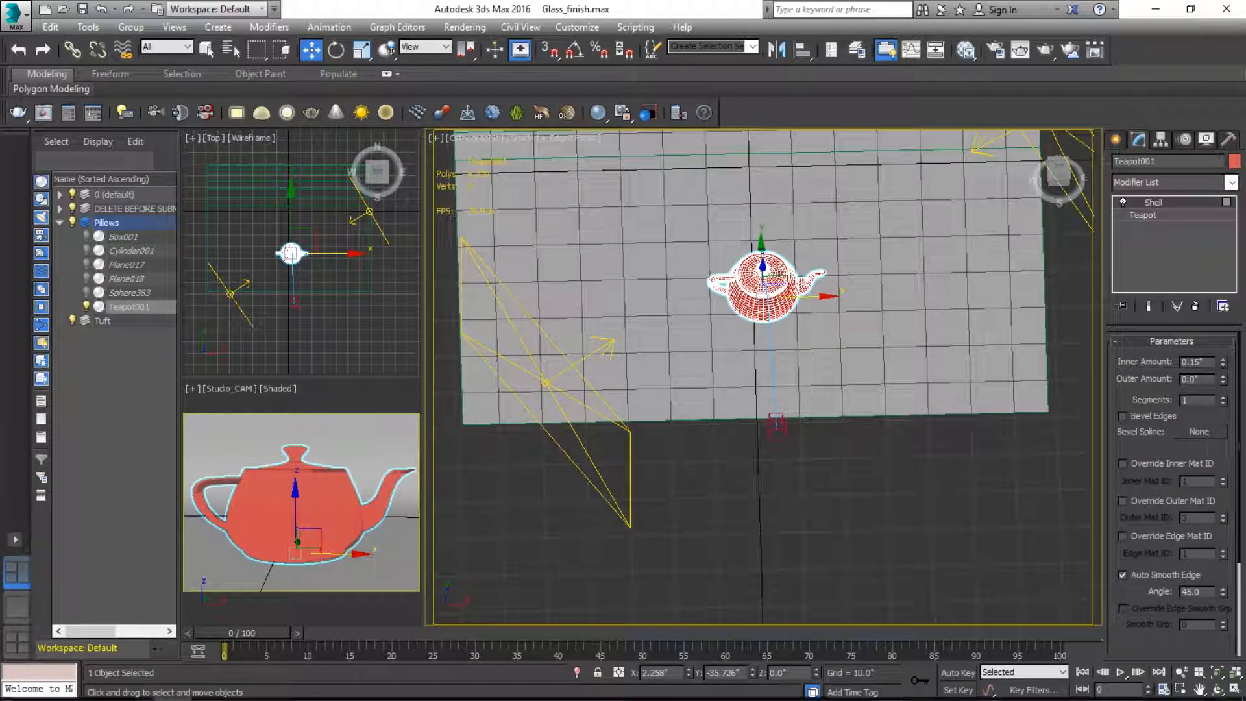
# - Switch to File Explorer and go up from Glass_Basic_Bubbles_Large to the library's materials folder
pyautogui.click(58, 685)
pyautogui.moveTo(829, 397); pyautogui.dragTo(684, 58)
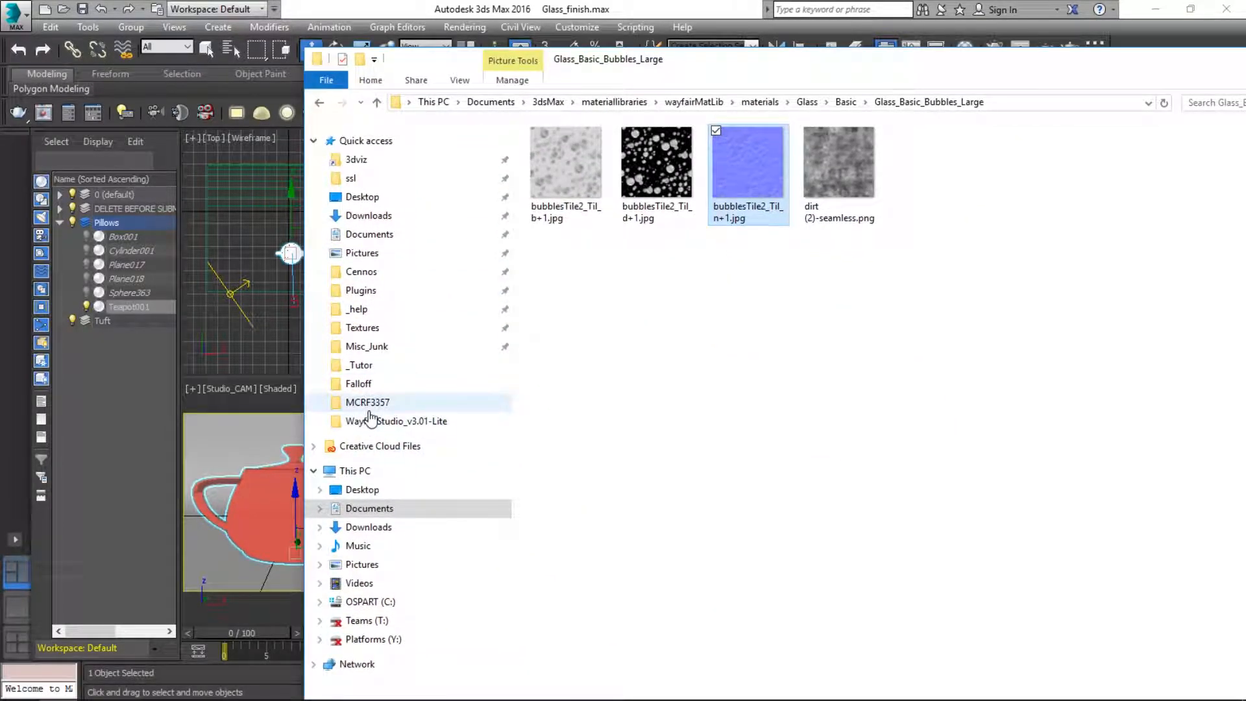
pyautogui.moveTo(1072, 75); pyautogui.dragTo(921, 46)
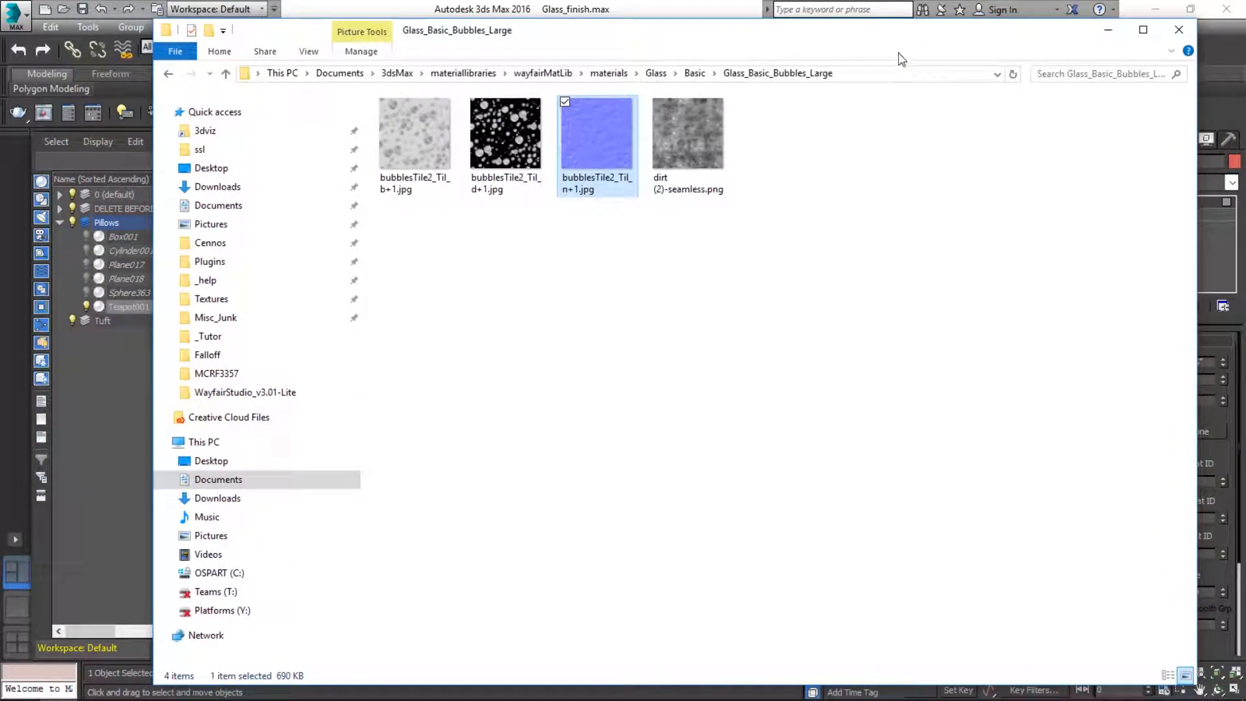
pyautogui.click(622, 74)
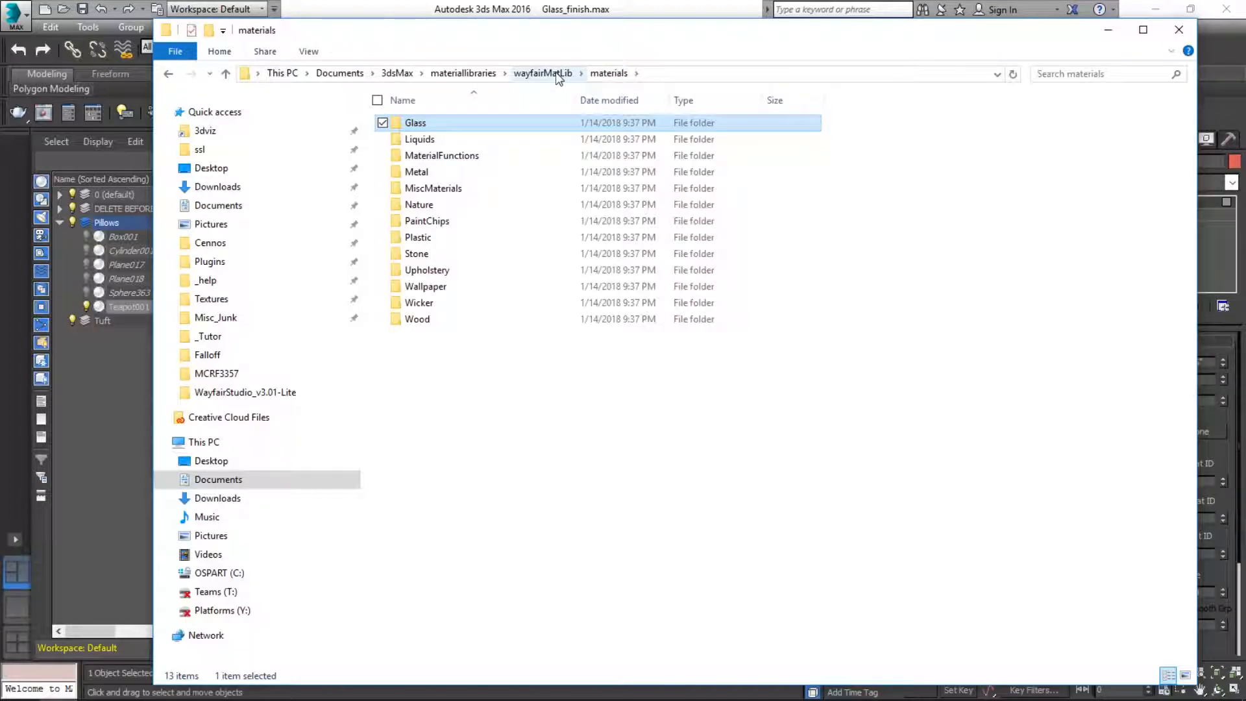
# - Go up to the wayfairMatLib folder, run its wfMatLib.ms script in 3ds Max and minimize File Explorer
pyautogui.click(557, 75)
pyautogui.click(444, 156)
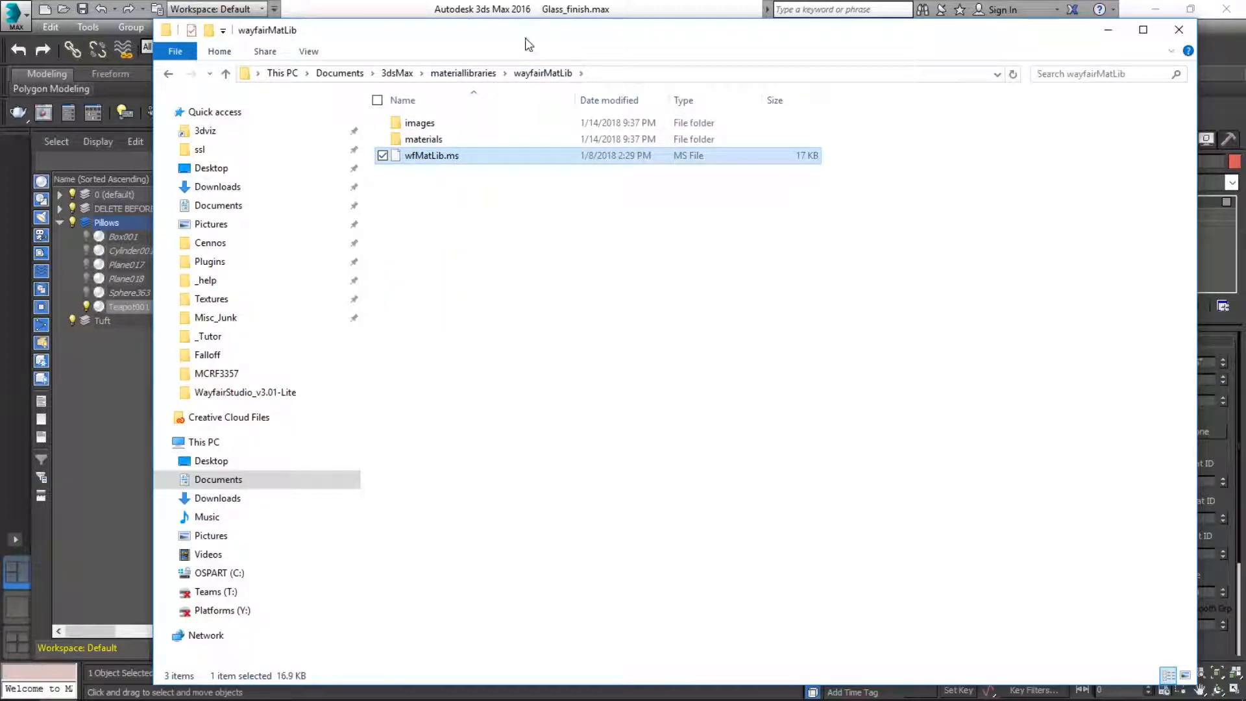
pyautogui.moveTo(526, 40); pyautogui.dragTo(561, 374)
pyautogui.moveTo(453, 490); pyautogui.dragTo(43, 531)
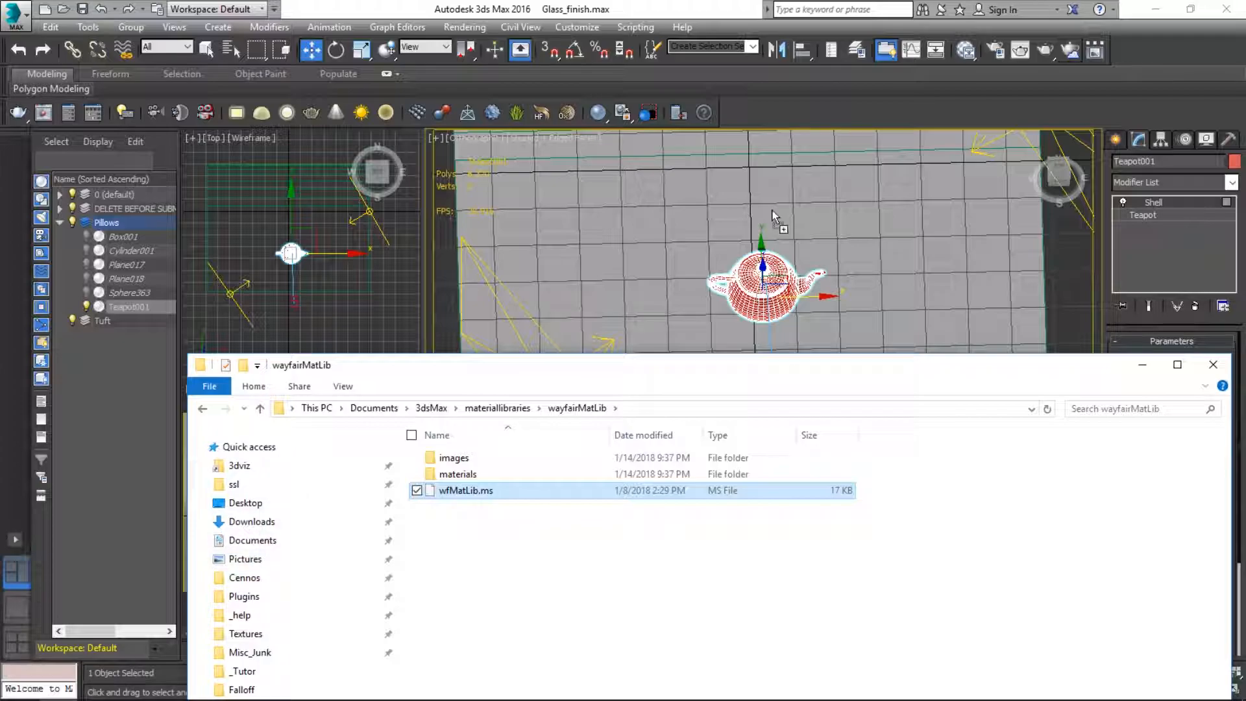
pyautogui.click(1140, 365)
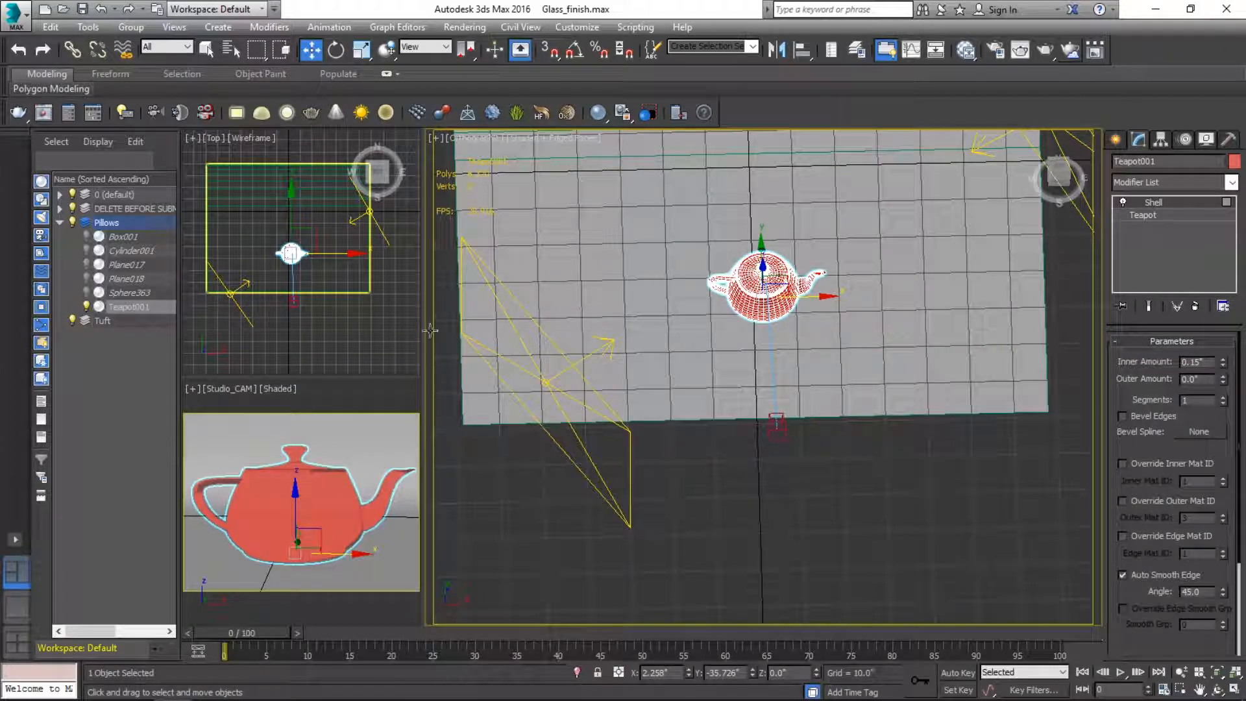
# - Customize the user interface by adding the material library action from the Wayfair3D category to the main toolbar
pyautogui.rightClick(1097, 71)
pyautogui.click(1104, 73)
pyautogui.click(536, 166)
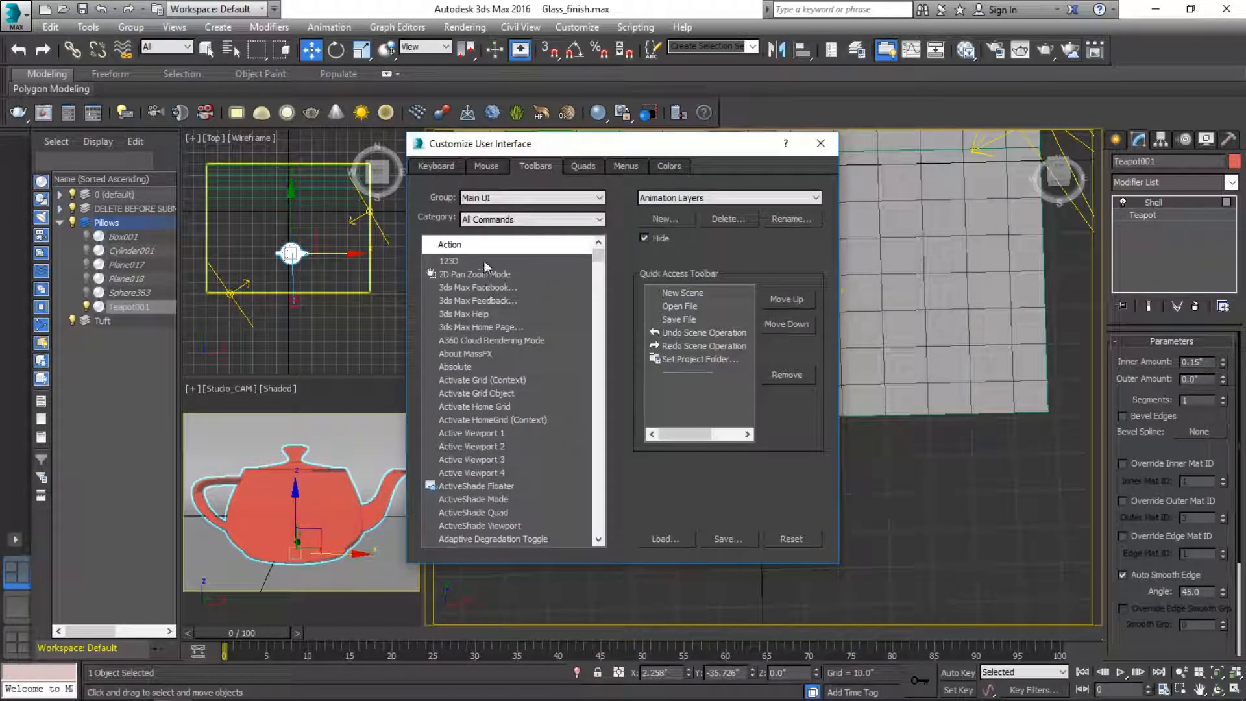
pyautogui.click(532, 219)
pyautogui.scroll(-15, 500, 399)
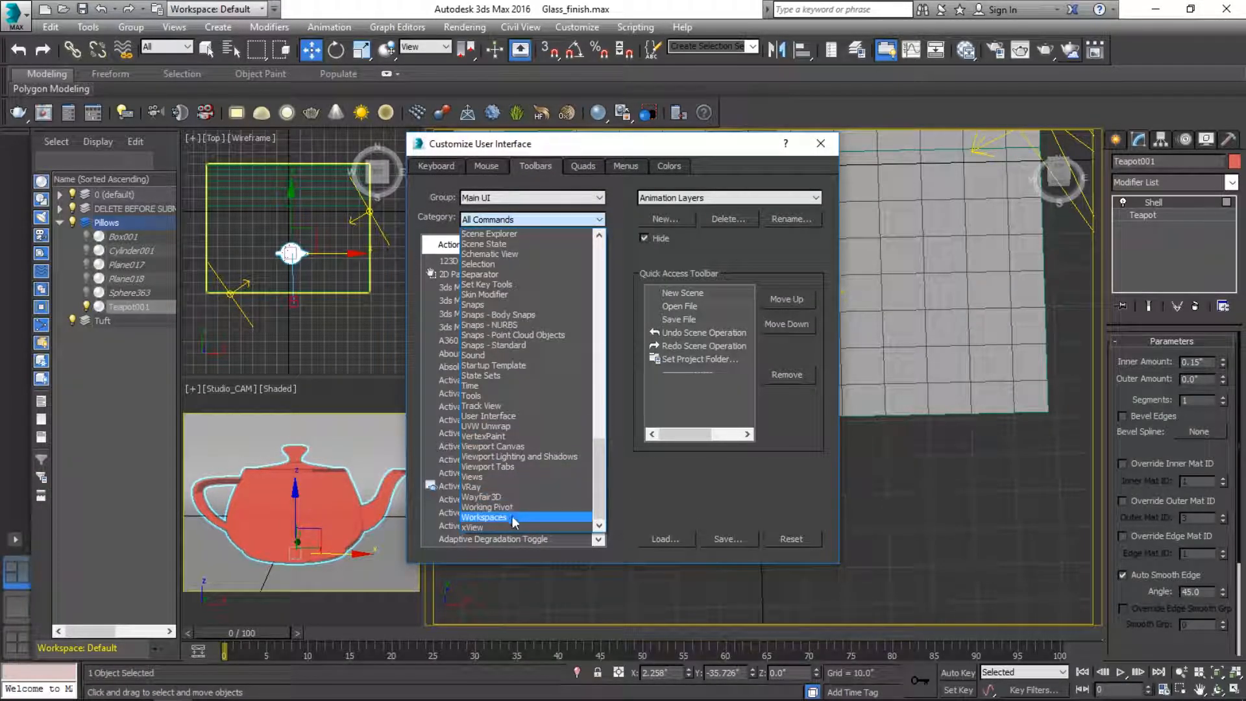
pyautogui.click(494, 497)
pyautogui.moveTo(477, 258); pyautogui.dragTo(1105, 58)
pyautogui.click(821, 144)
# - Open the Wayfair Material Library with the newly added toolbar command, load its Glass category and reposition the window
pyautogui.click(1118, 51)
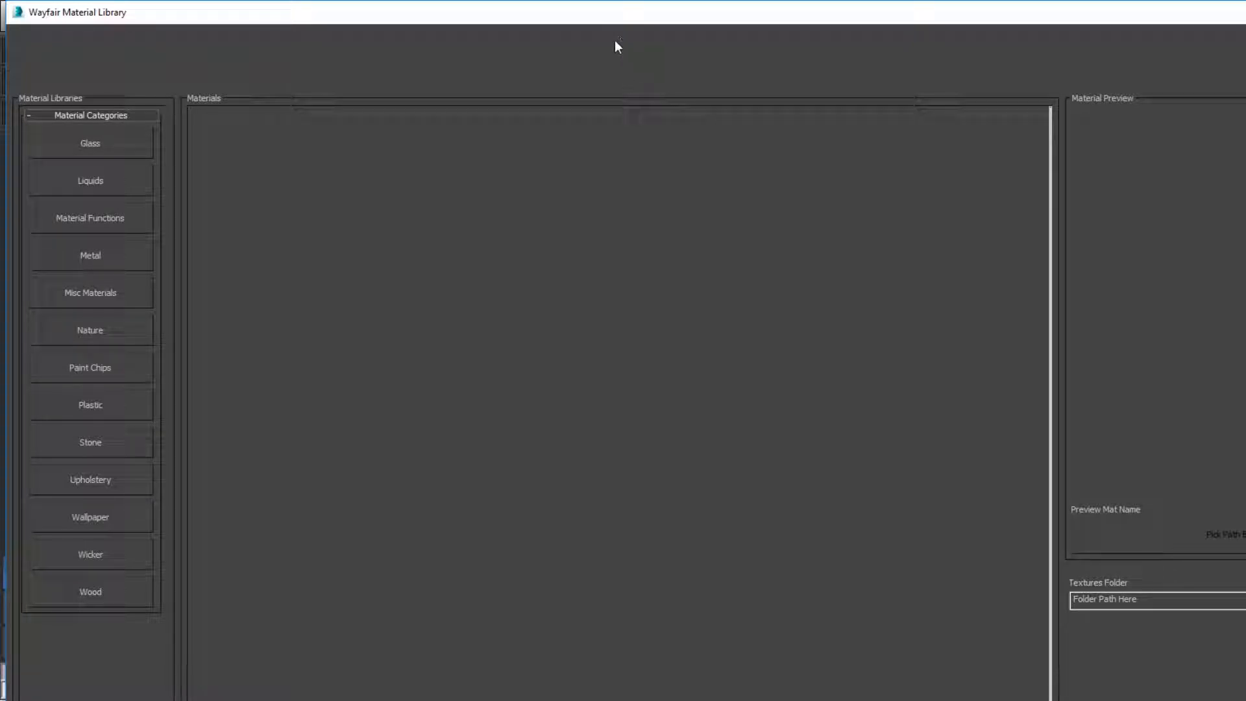
pyautogui.click(94, 149)
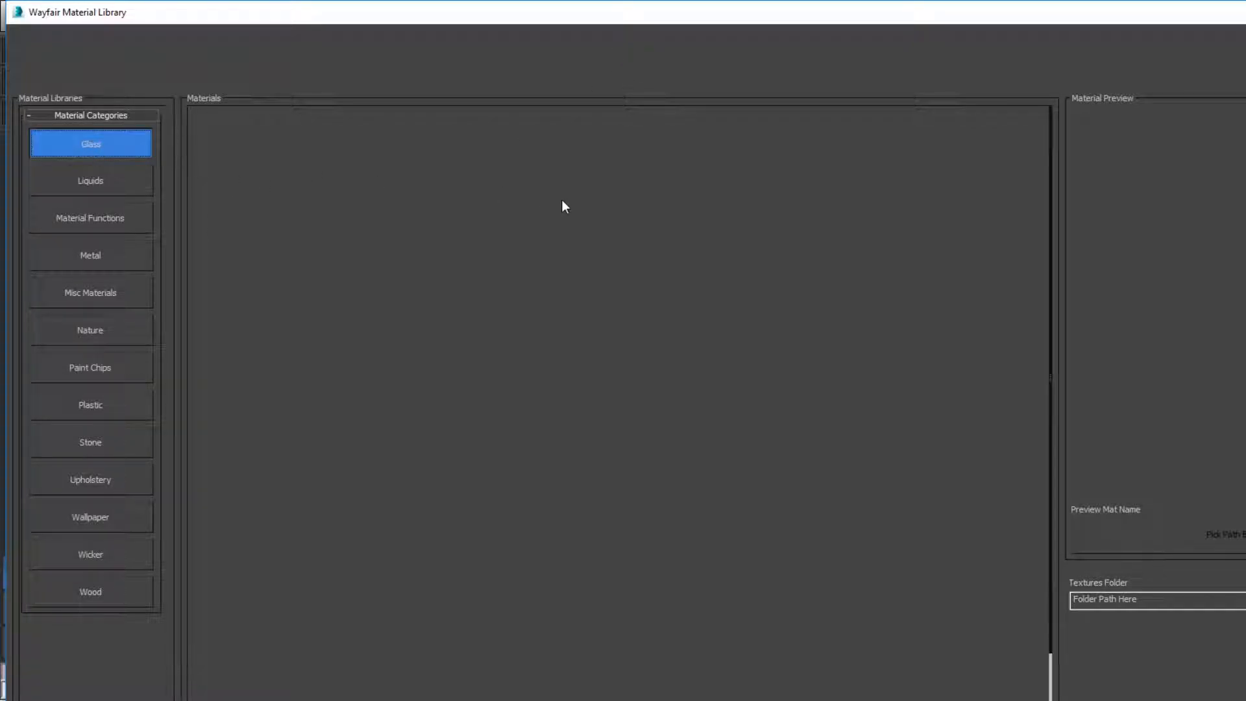
pyautogui.moveTo(611, 3); pyautogui.dragTo(521, 1)
pyautogui.moveTo(678, 3); pyautogui.dragTo(687, 325)
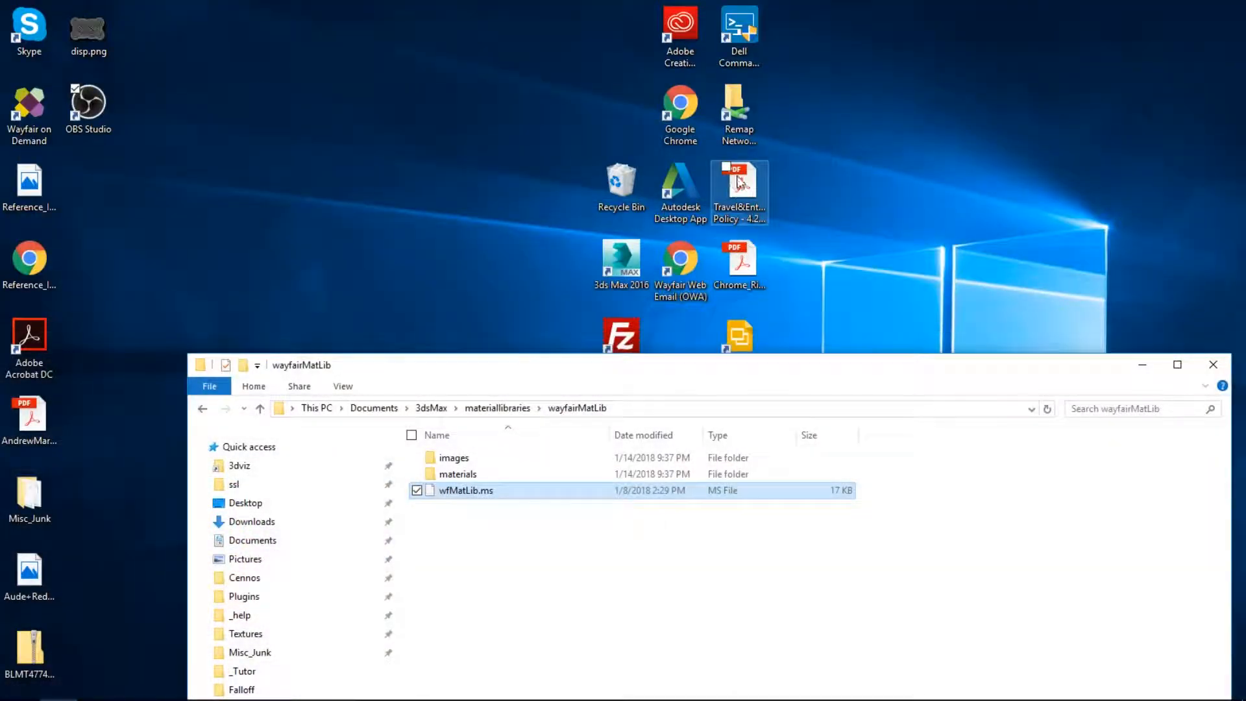
# - Set the display resolution to 1920 × 1080 in the Windows advanced display settings and apply it
pyautogui.rightClick(667, 147)
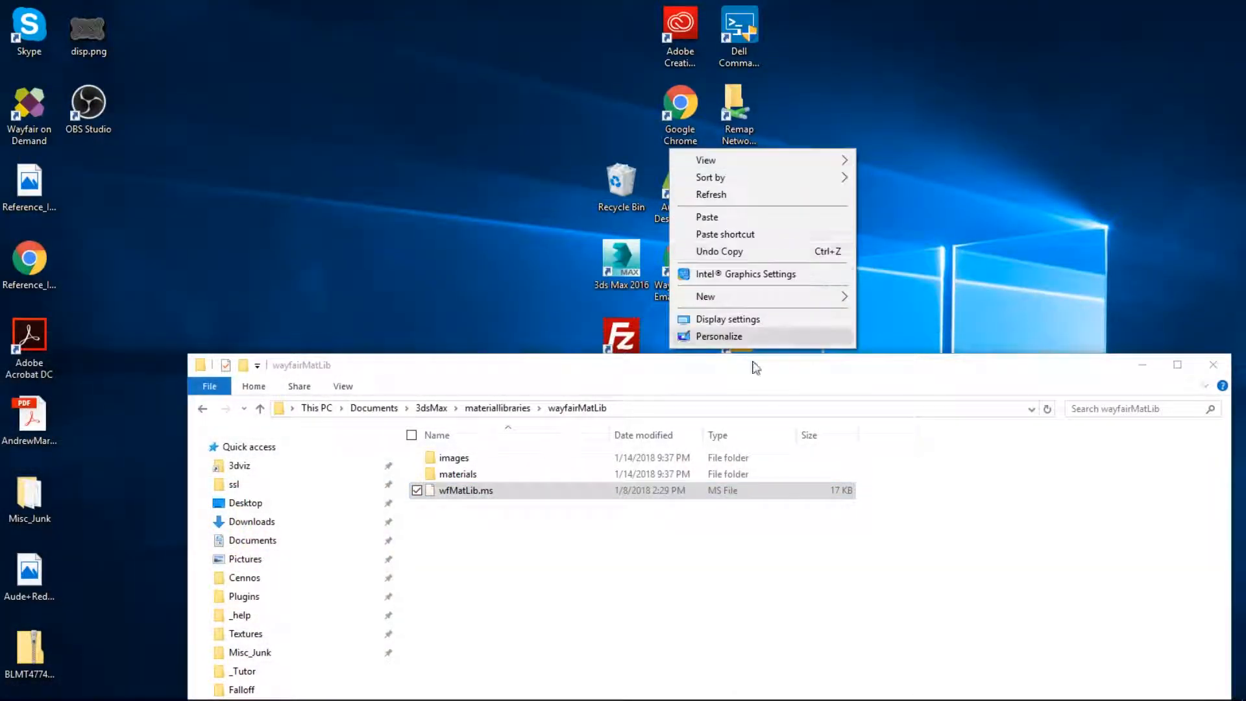
pyautogui.click(727, 318)
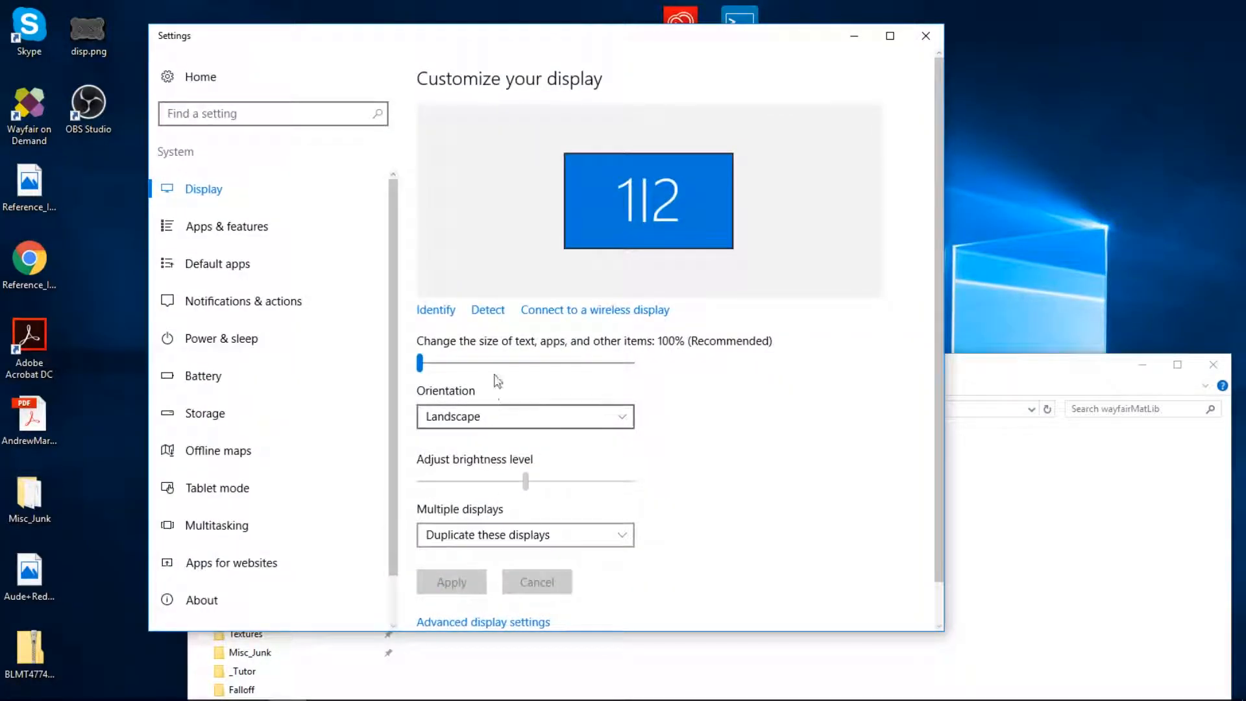
pyautogui.click(504, 617)
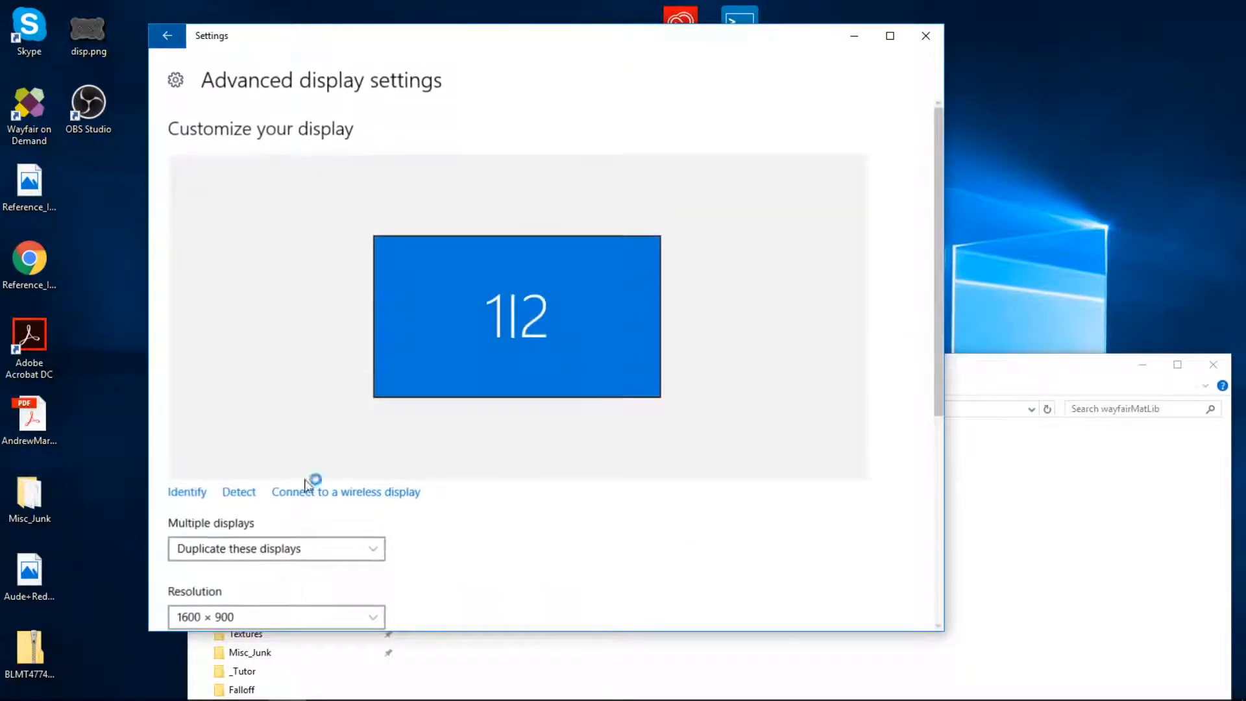
pyautogui.click(277, 613)
pyautogui.click(266, 415)
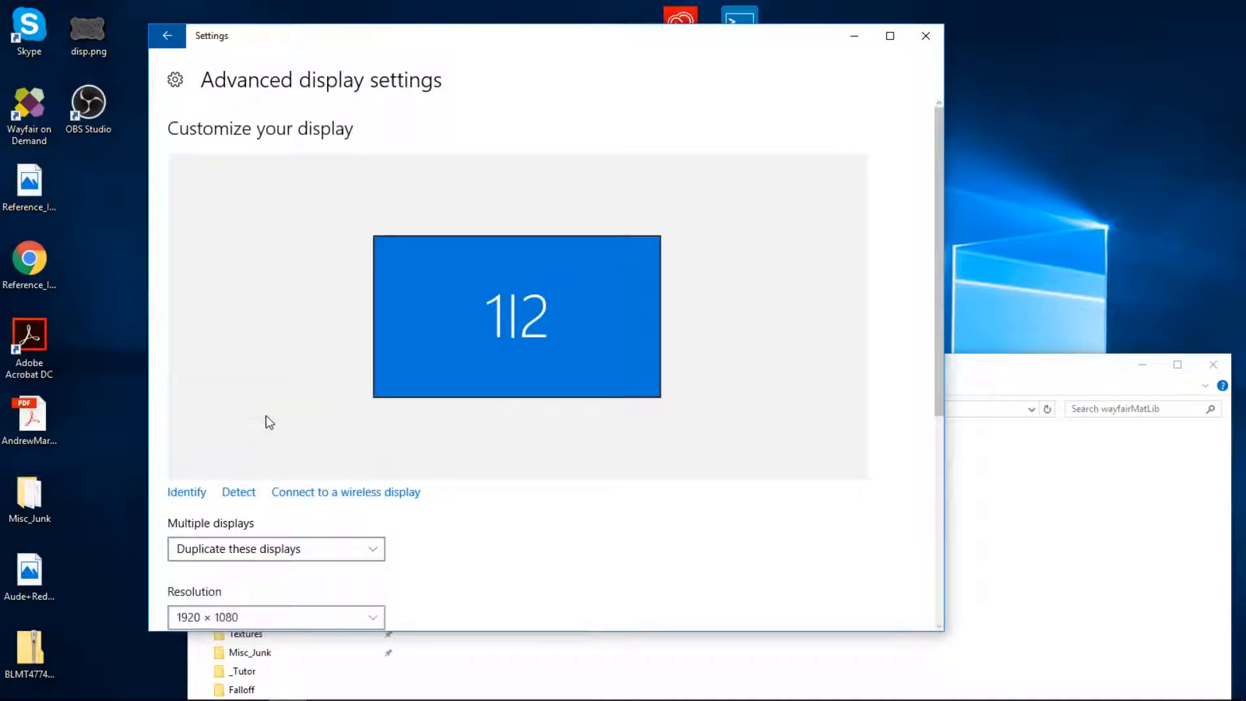
pyautogui.scroll(-5, 253, 512)
pyautogui.click(203, 314)
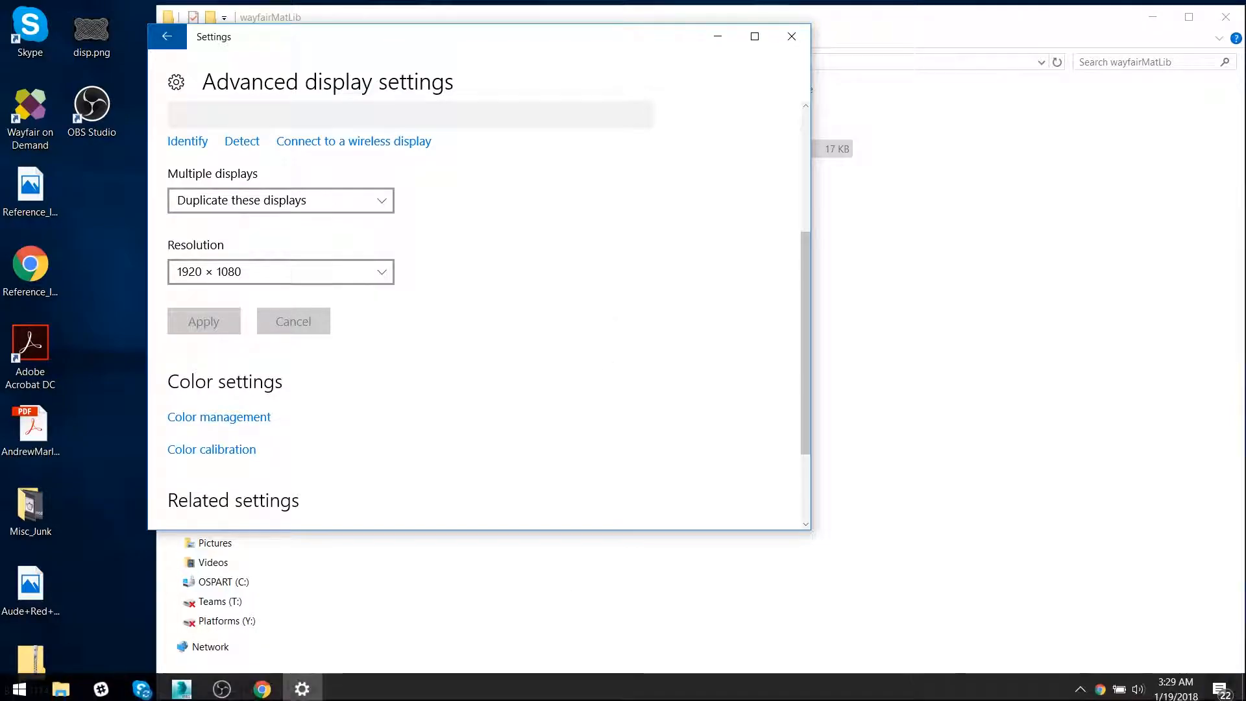
# - Switch back to 3ds Max and look through the Glass category's basic, colored, crystal, mirror, other and patterned materials
pyautogui.click(174, 685)
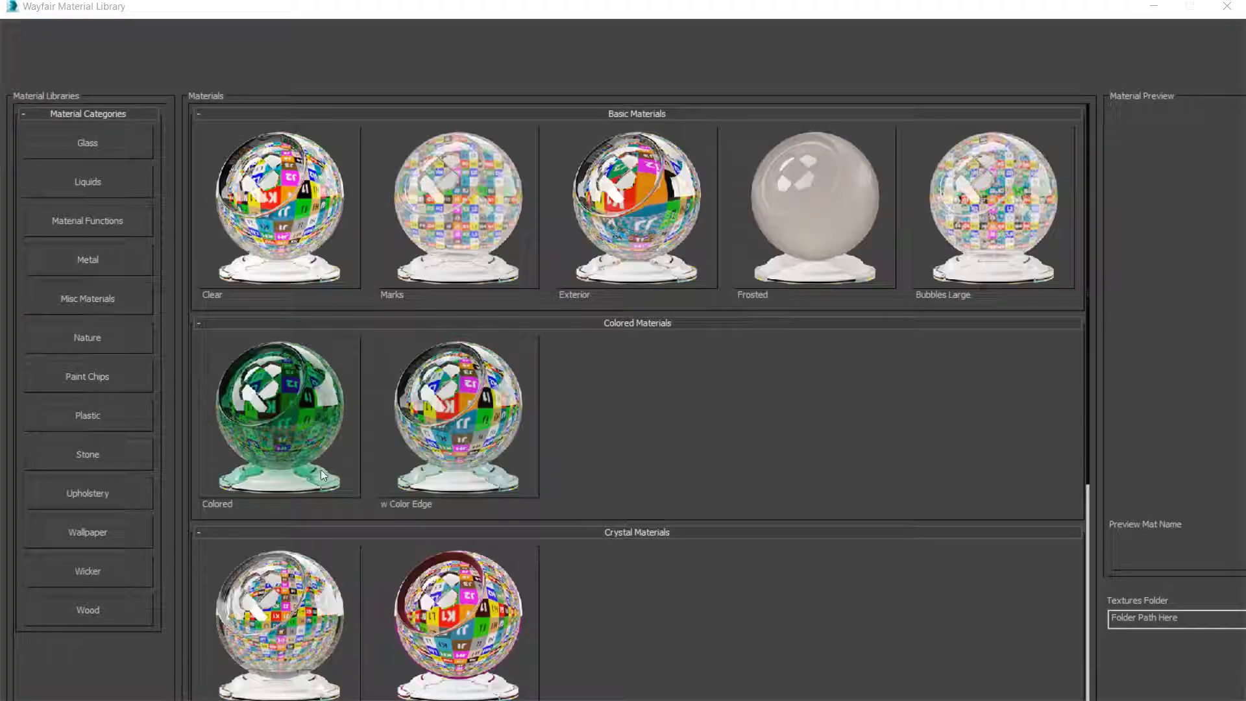
pyautogui.moveTo(645, 6)
pyautogui.mouseDown()
pyautogui.moveTo(634, 22)
pyautogui.moveTo(620, 14)
pyautogui.moveTo(659, 11)
pyautogui.moveTo(641, 13)
pyautogui.mouseUp()
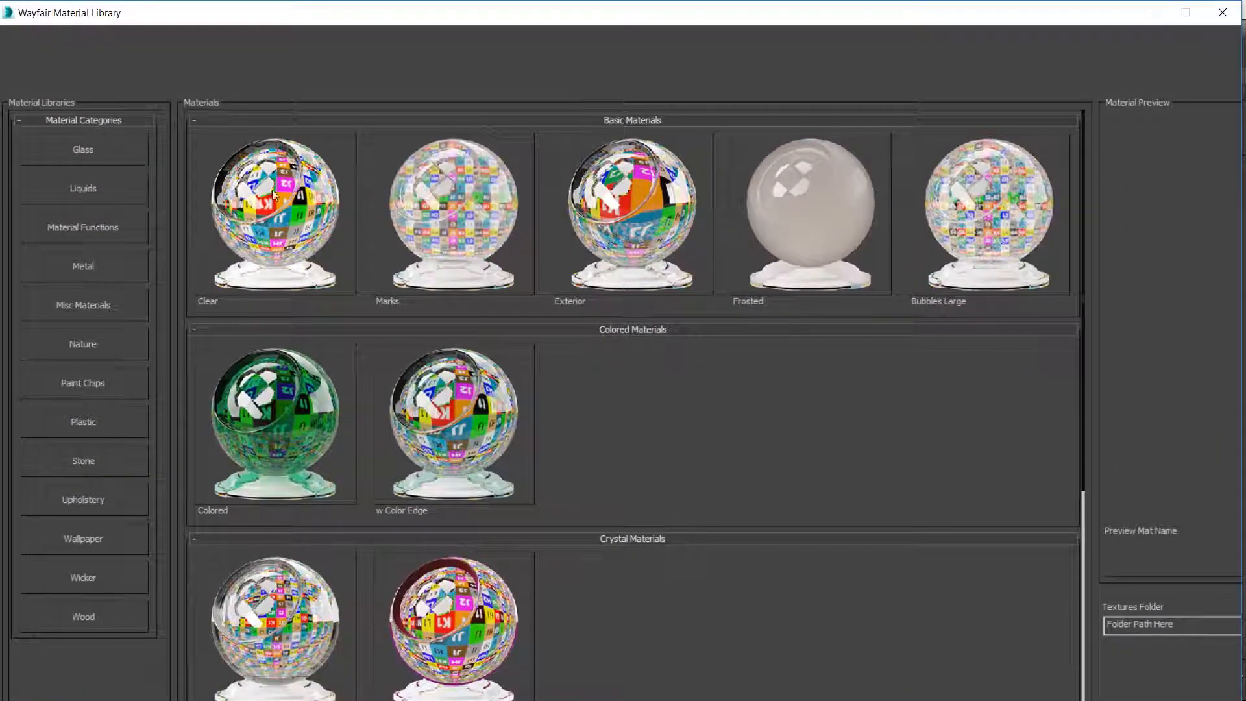
pyautogui.scroll(-1, 318, 380)
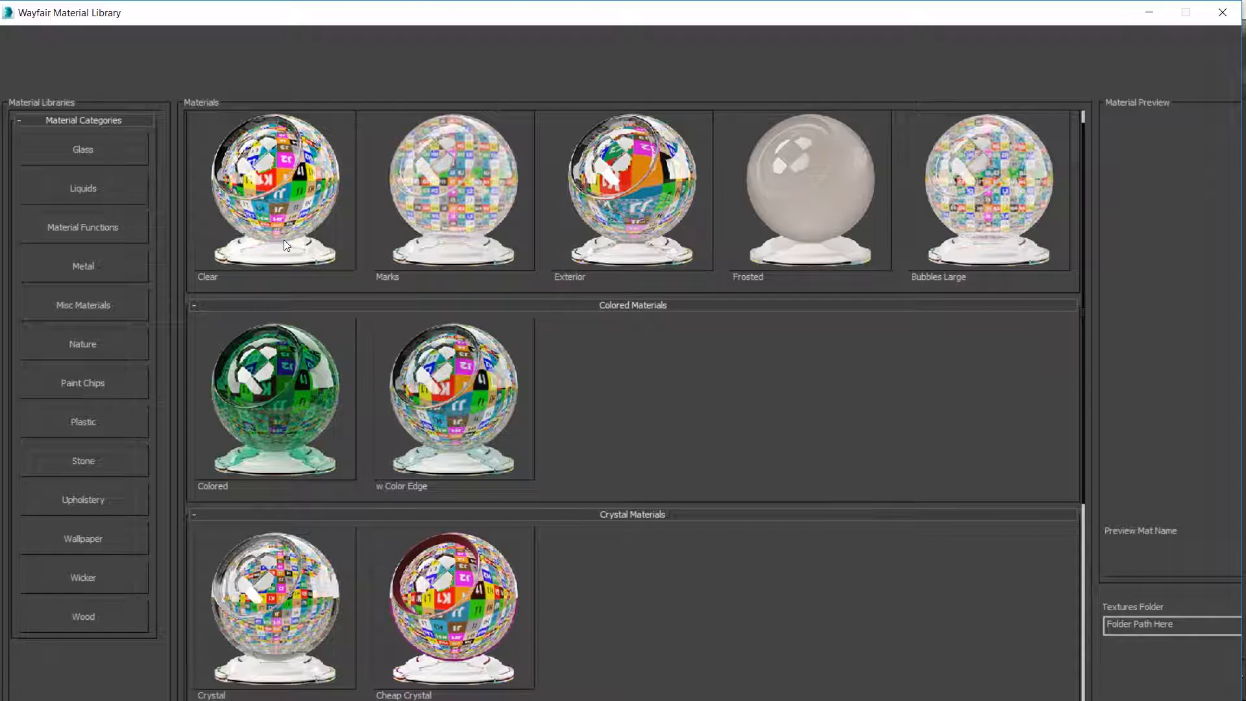
pyautogui.scroll(-6, 283, 240)
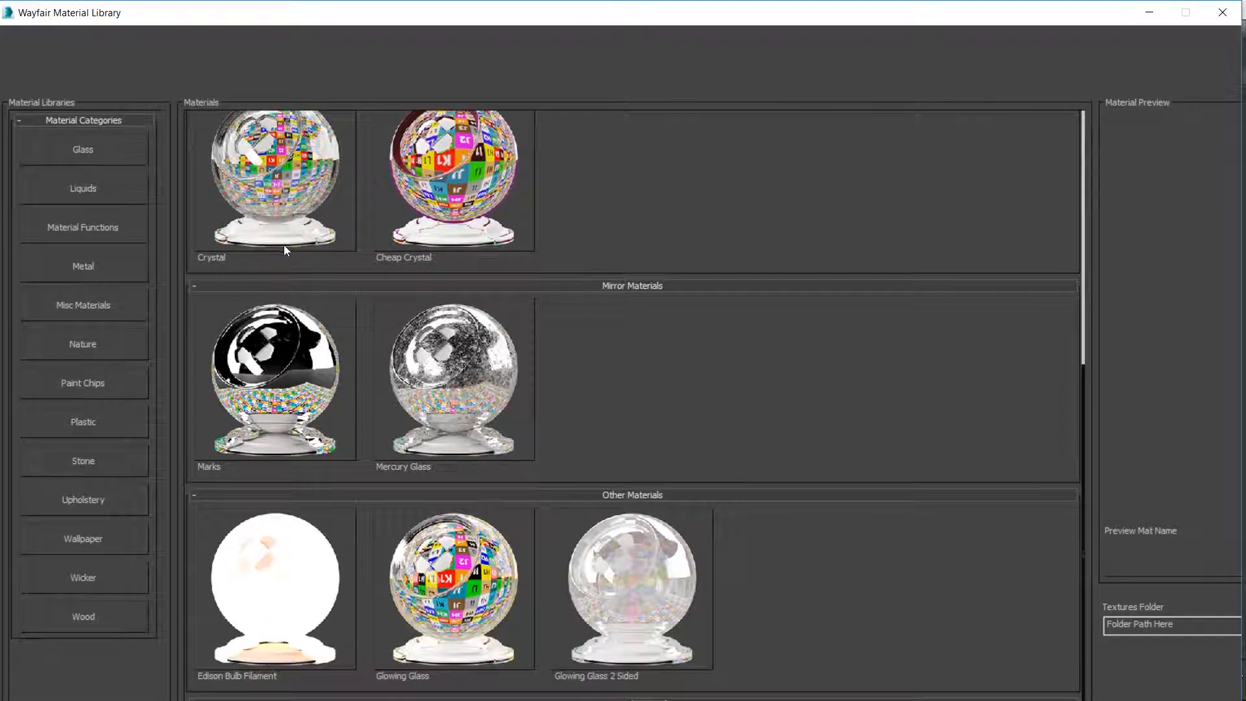
pyautogui.scroll(2, 286, 249)
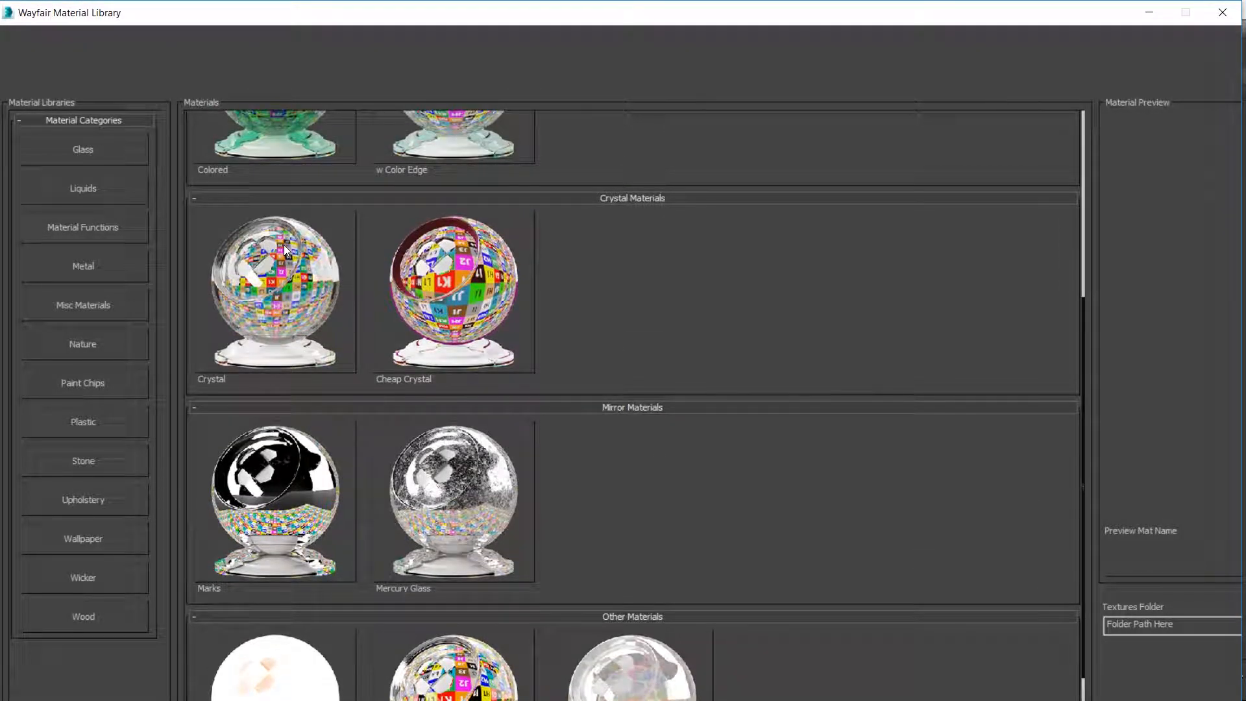
pyautogui.scroll(-2, 284, 250)
pyautogui.scroll(-2, 285, 250)
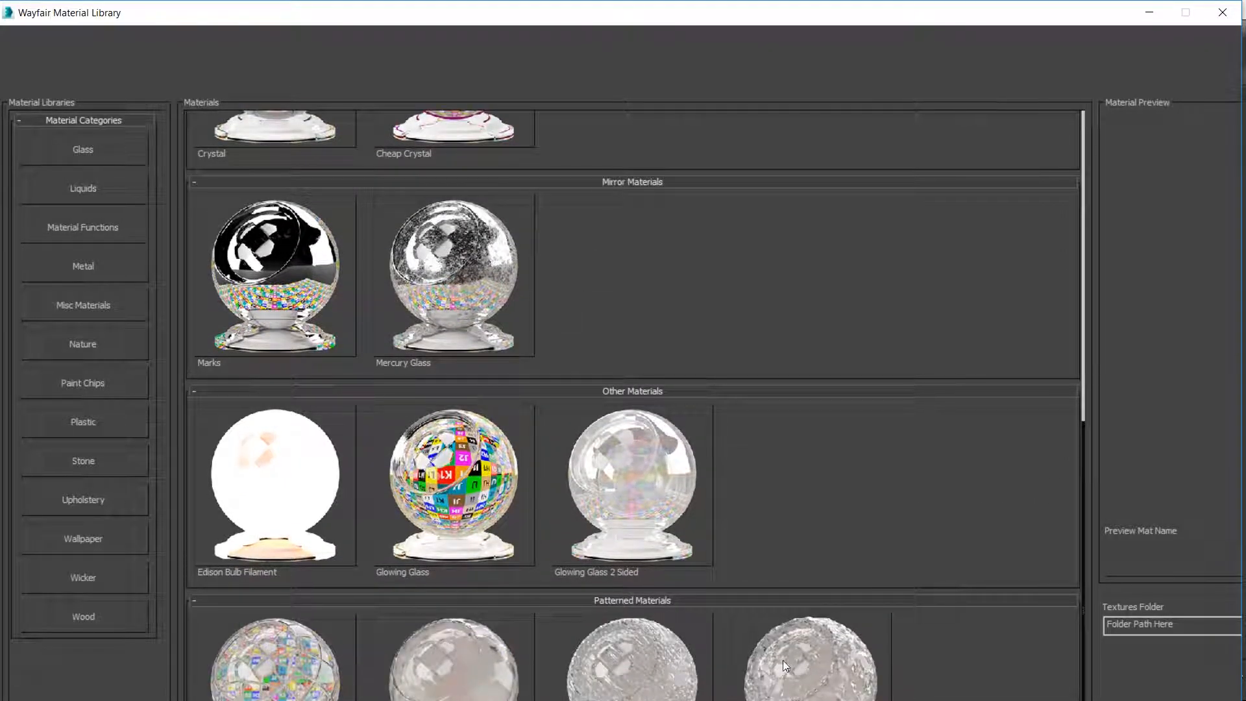
pyautogui.scroll(10, 625, 459)
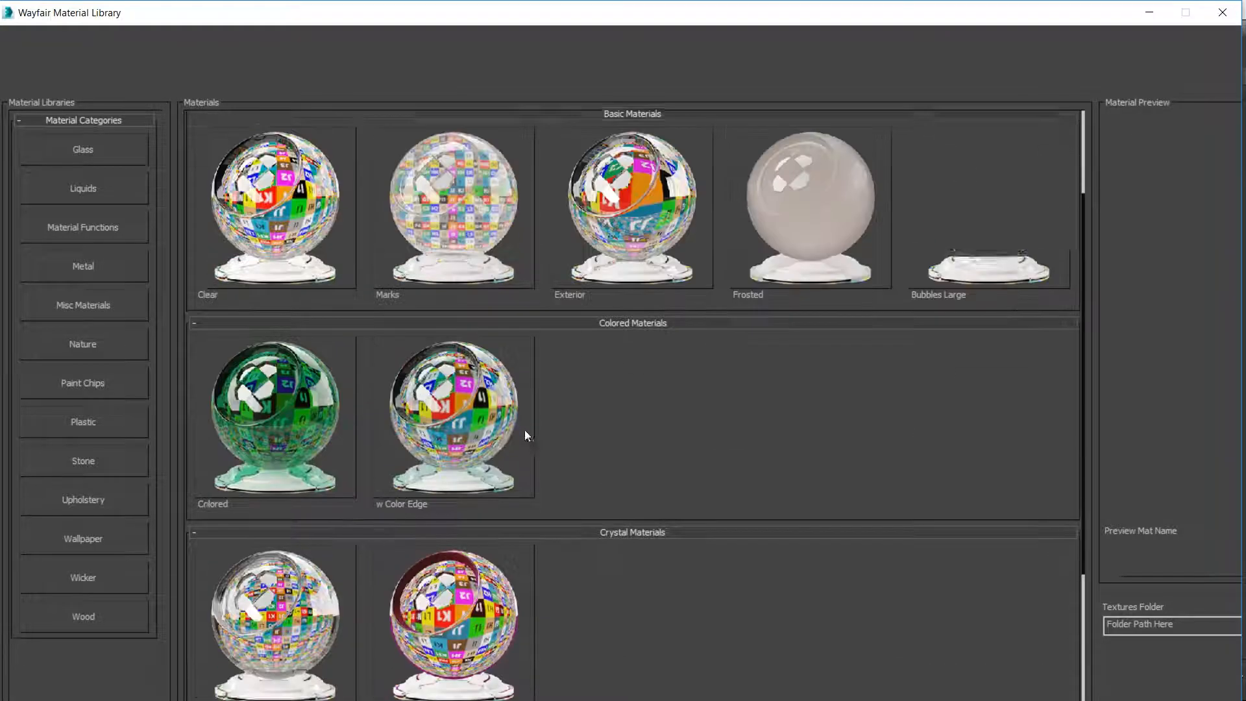
# - Look through the Liquids, Misc Materials and Plastic categories of the material library
pyautogui.click(94, 190)
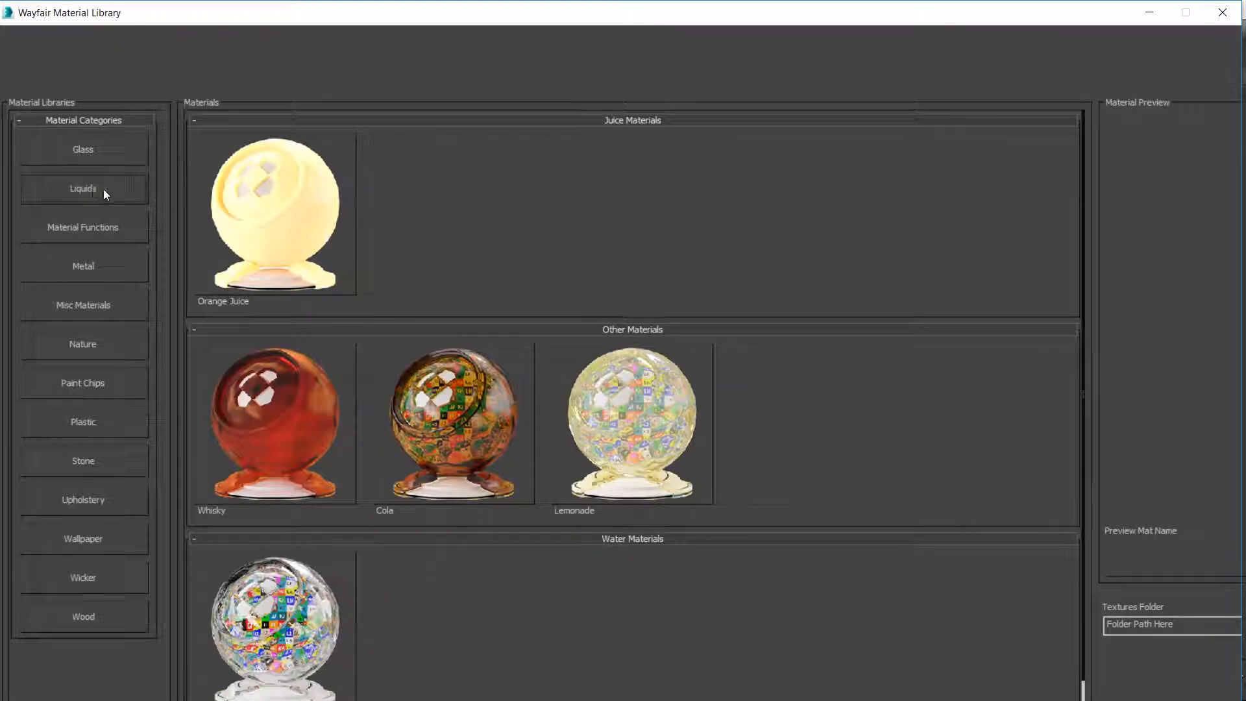
pyautogui.scroll(-3, 586, 251)
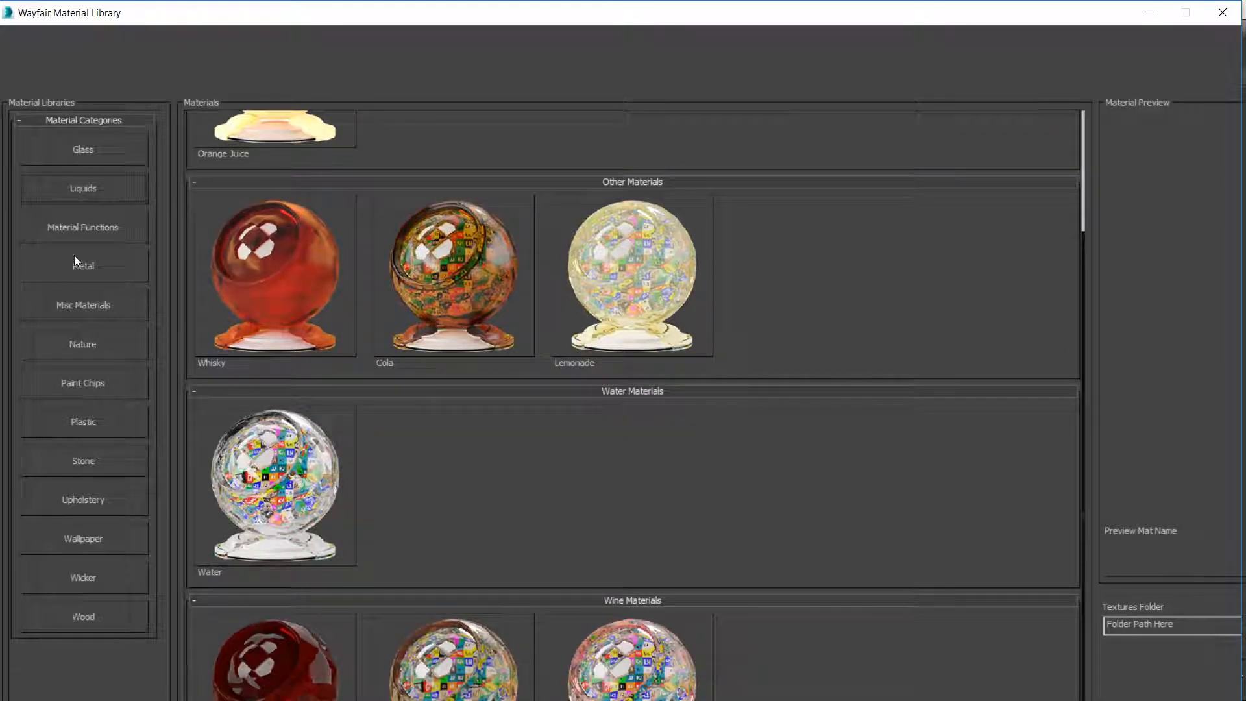
pyautogui.click(87, 310)
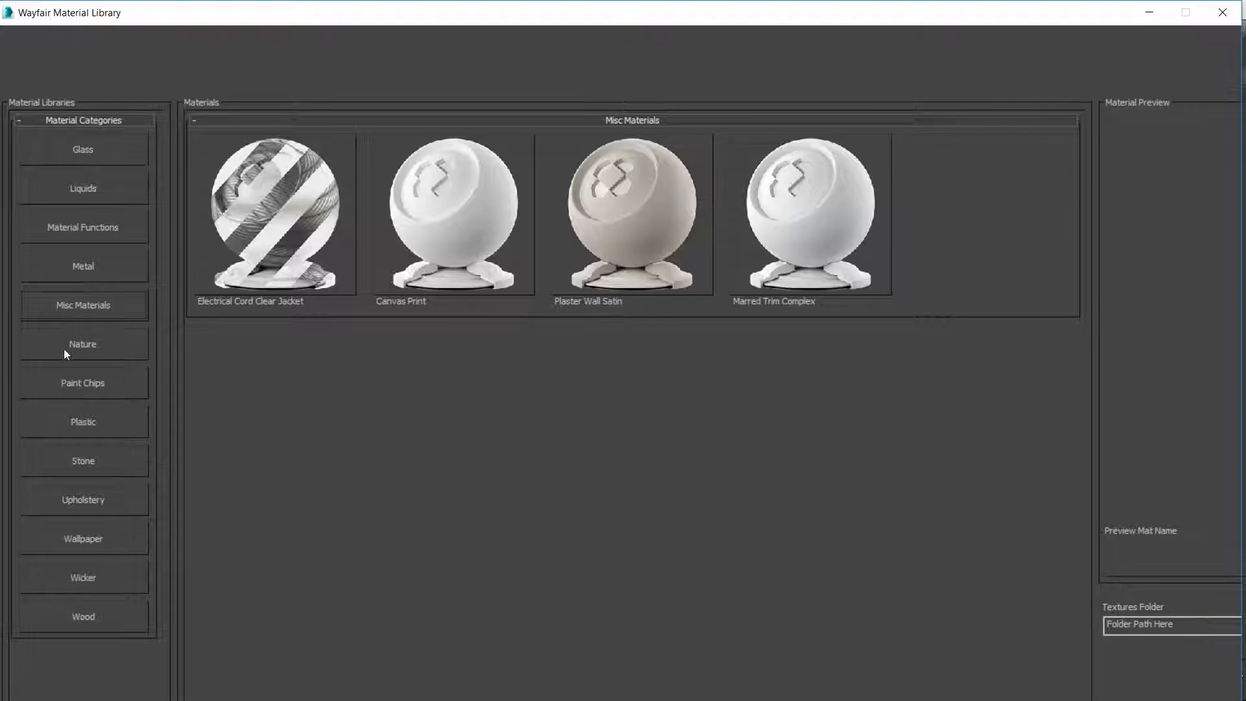
pyautogui.click(91, 423)
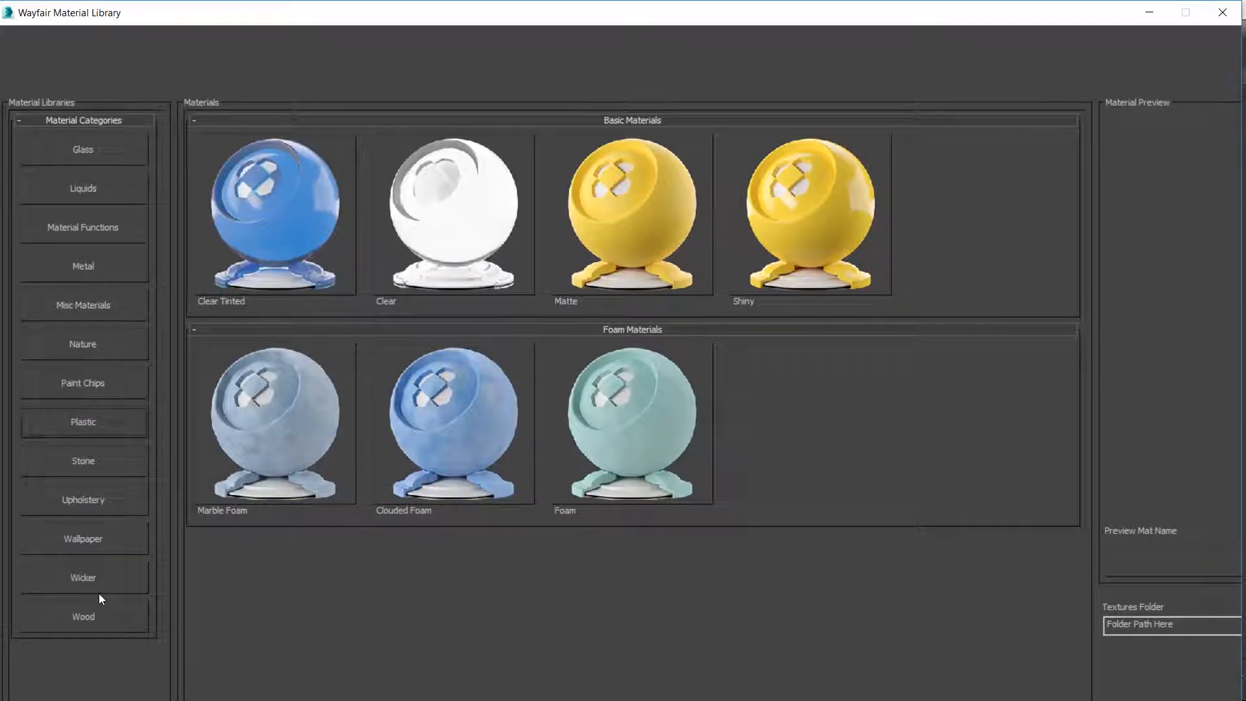
# - Open the Wood category and look through its flooring and Hi Res materials down to the end of the list
pyautogui.click(97, 611)
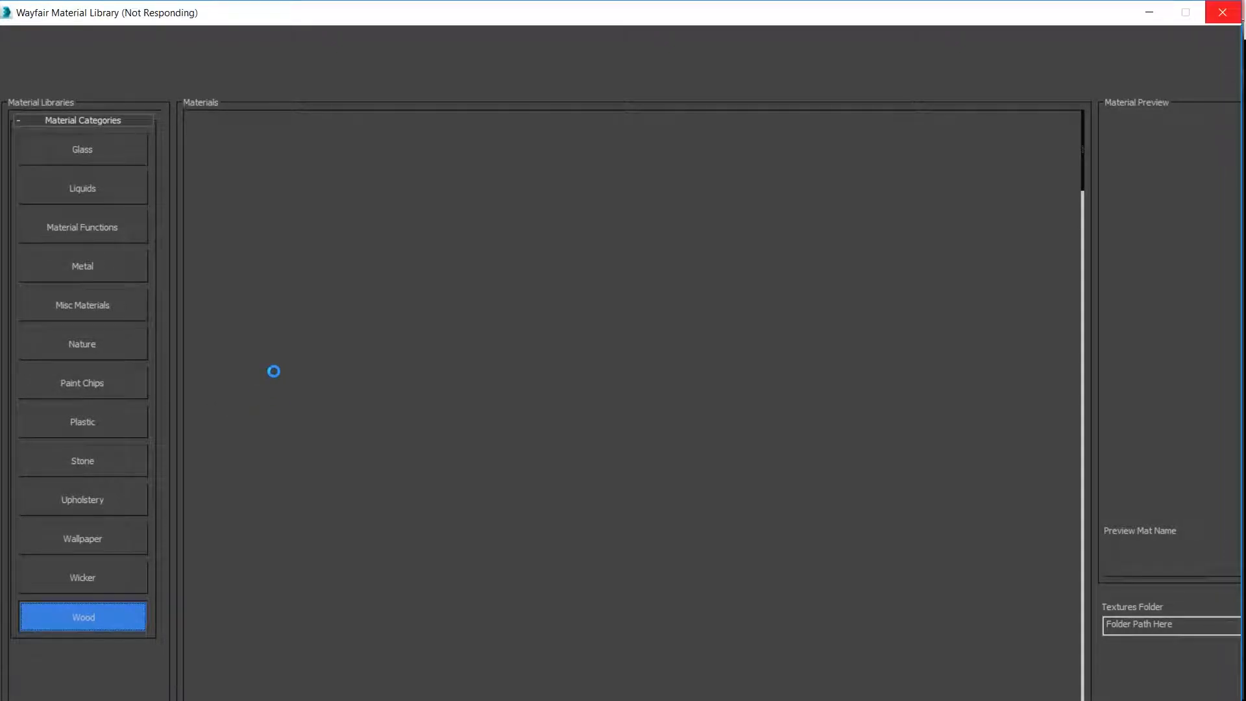
pyautogui.scroll(-5, 722, 286)
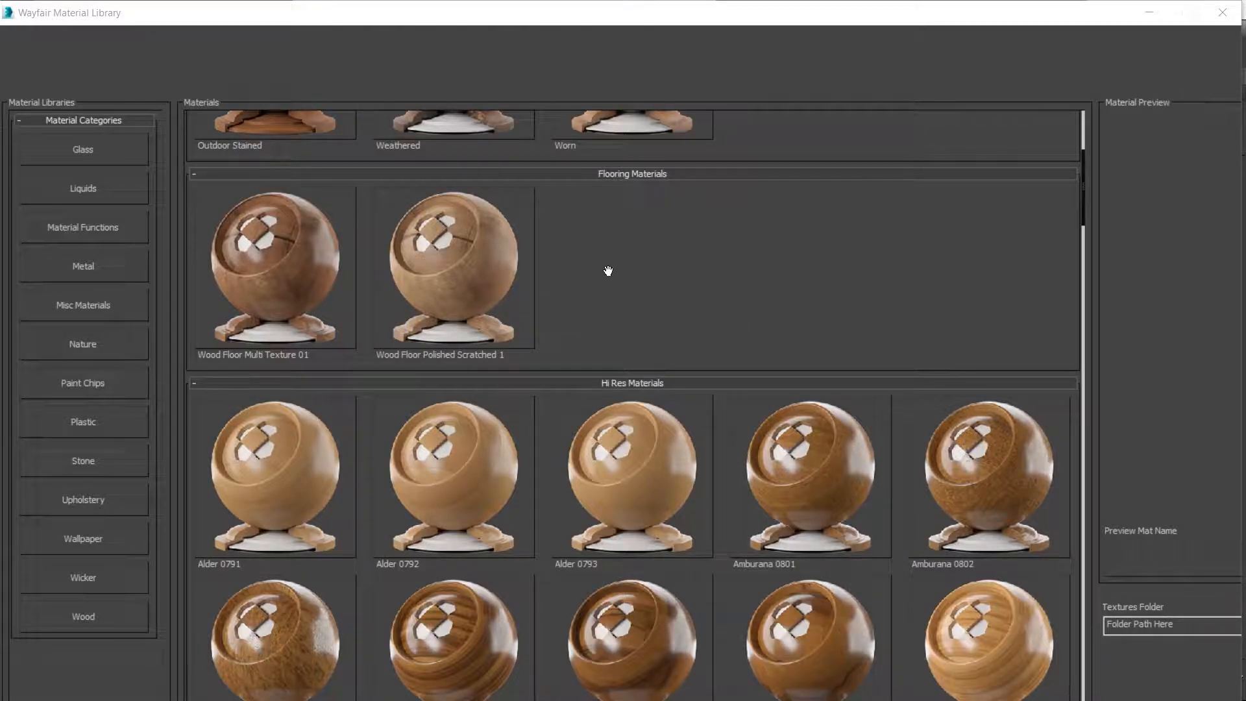
pyautogui.scroll(-1, 591, 262)
pyautogui.scroll(-2, 590, 262)
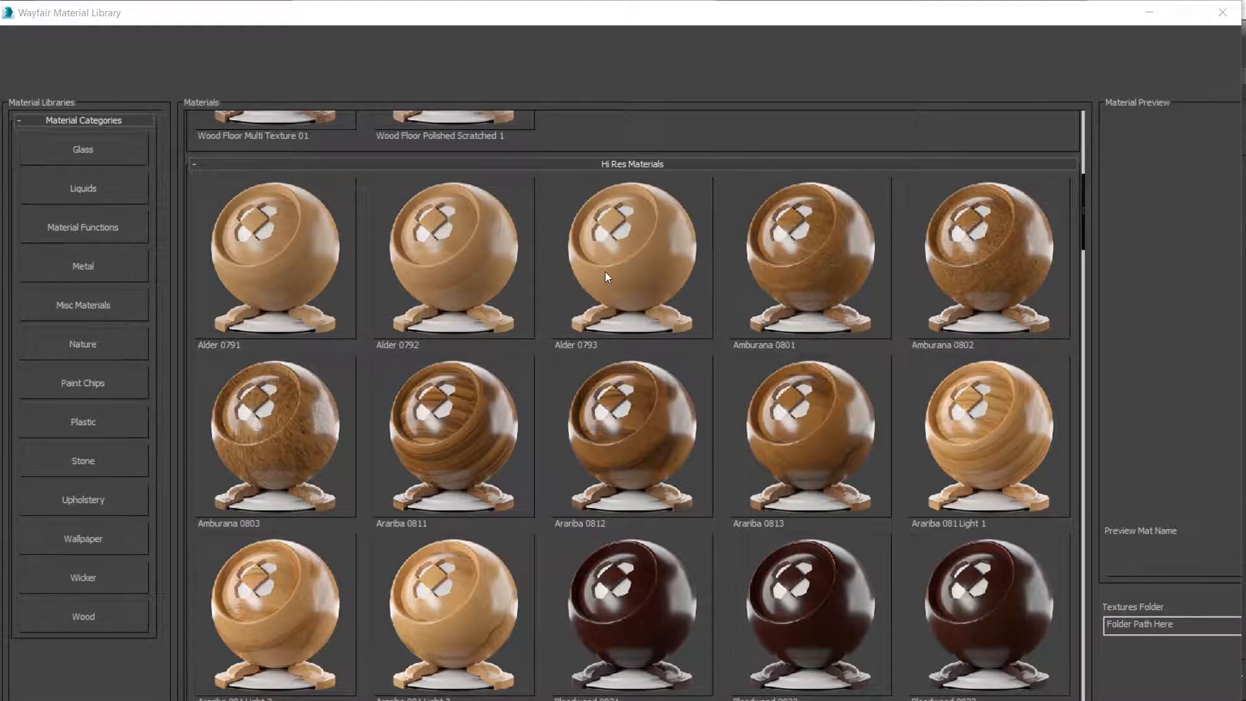
pyautogui.scroll(-4, 528, 253)
pyautogui.scroll(-4, 520, 259)
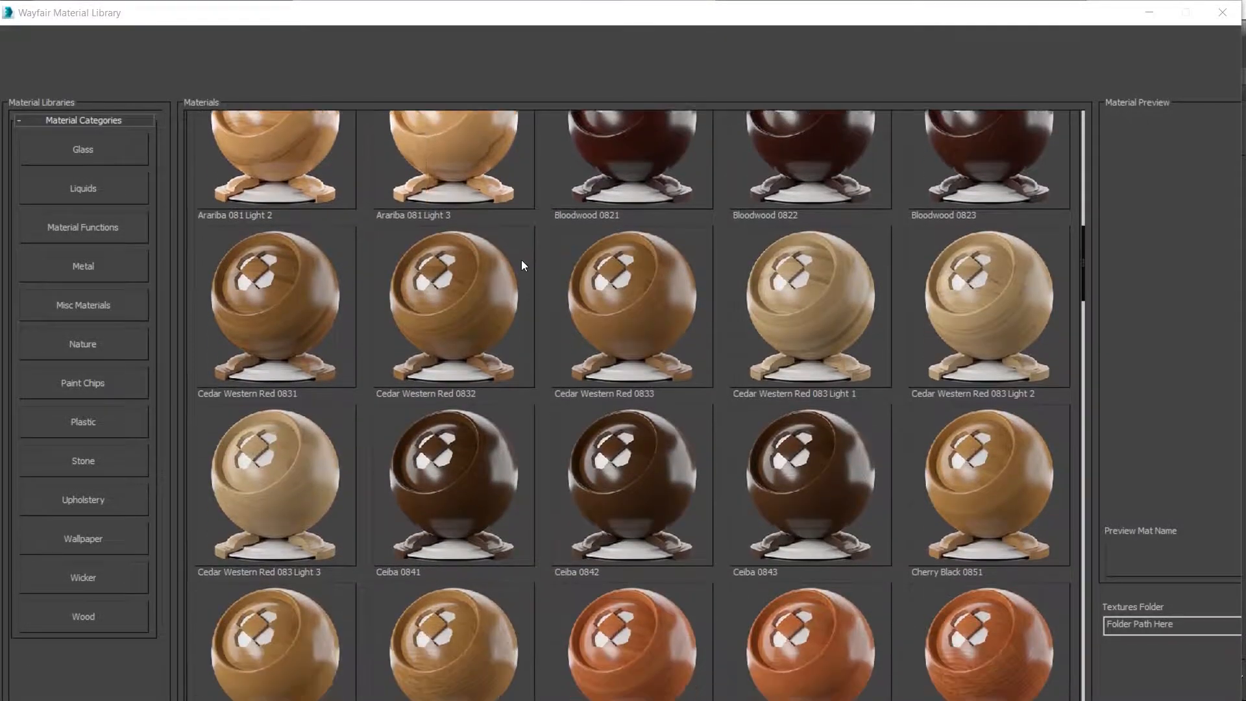
pyautogui.scroll(-10, 524, 256)
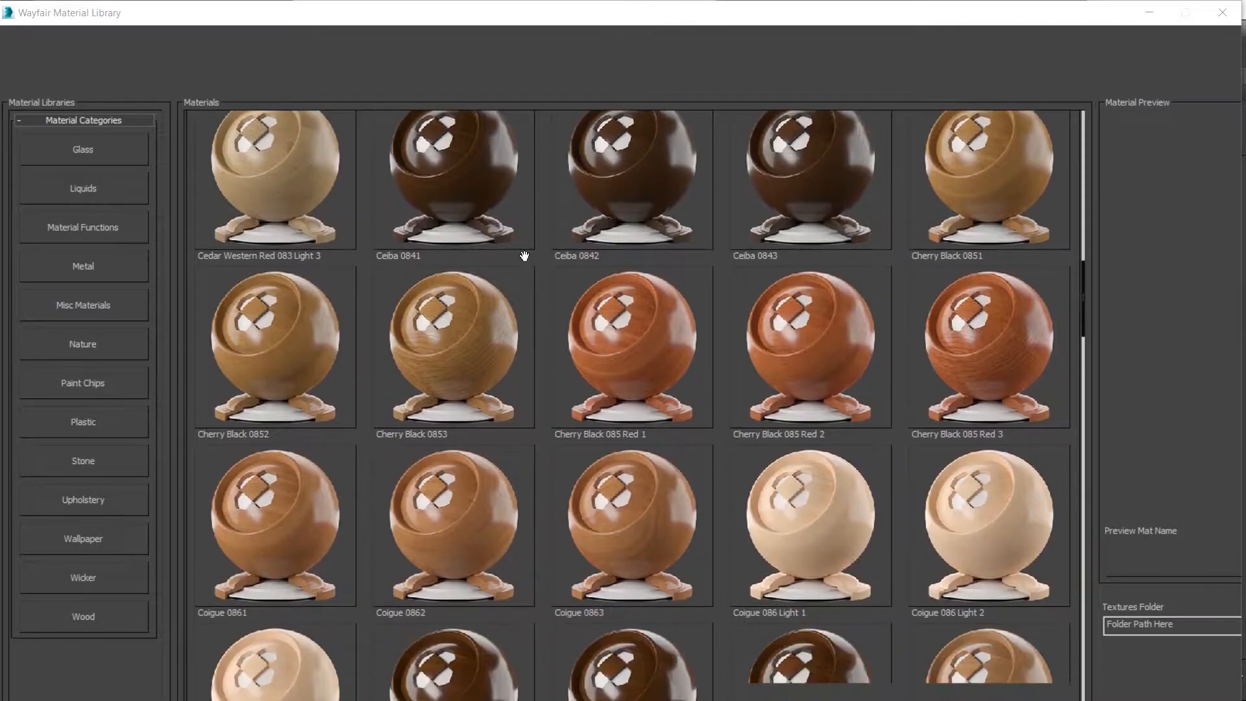
pyautogui.scroll(-6, 524, 267)
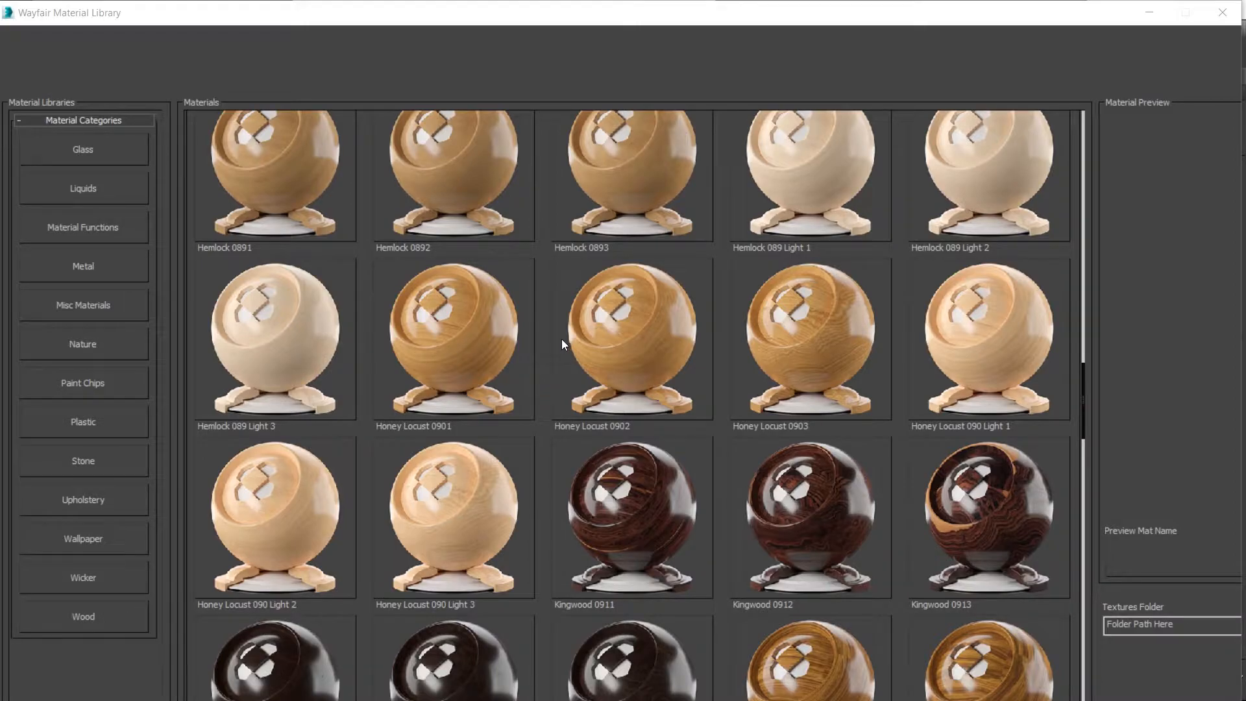
pyautogui.scroll(-4, 562, 342)
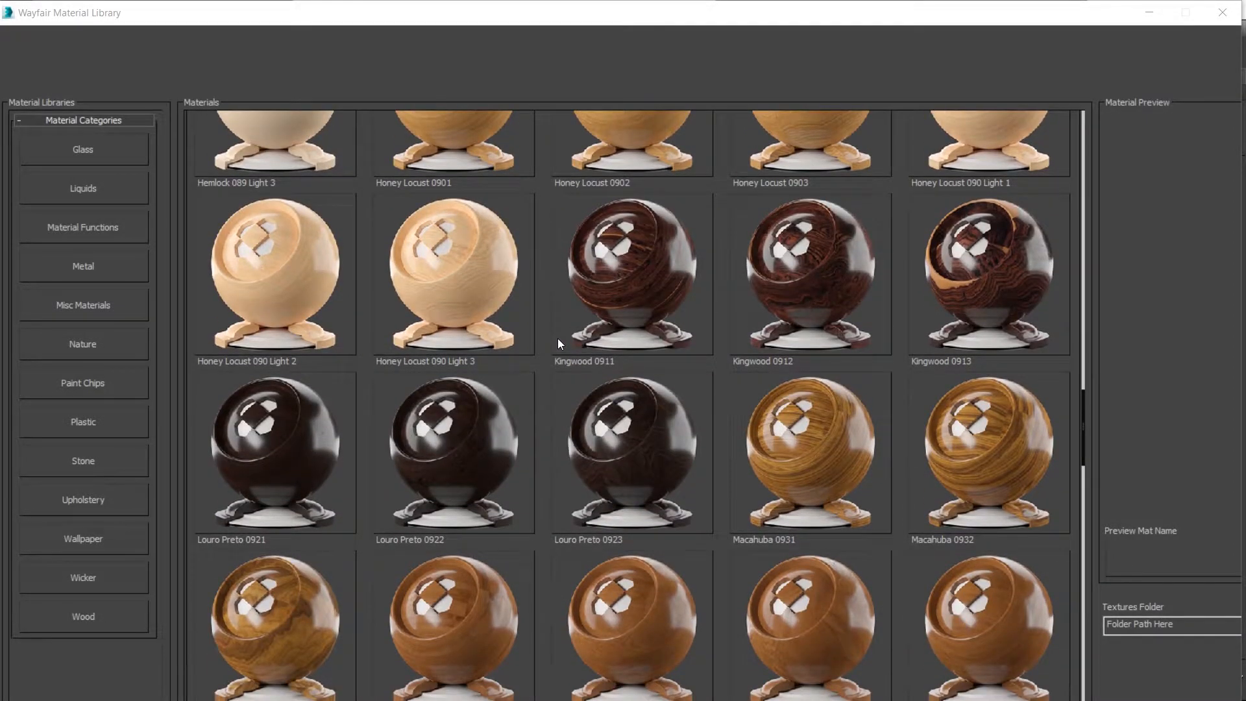
pyautogui.scroll(-15, 555, 339)
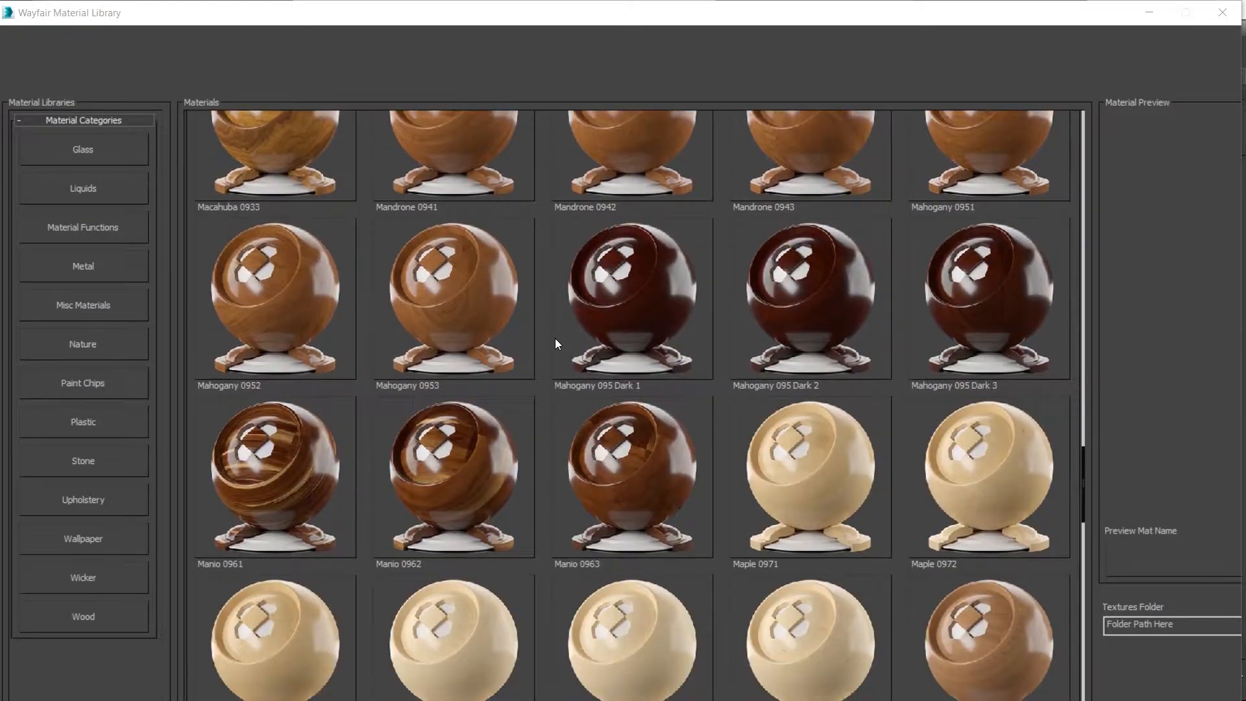
pyautogui.scroll(-1, 553, 343)
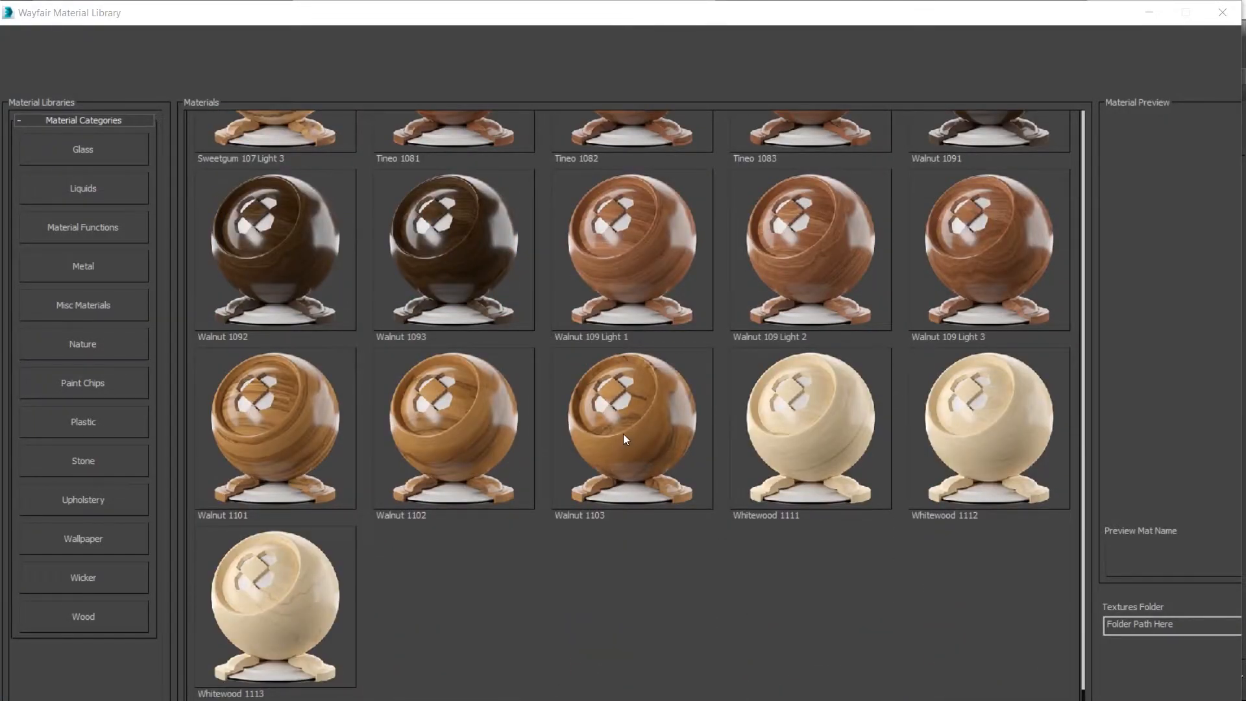